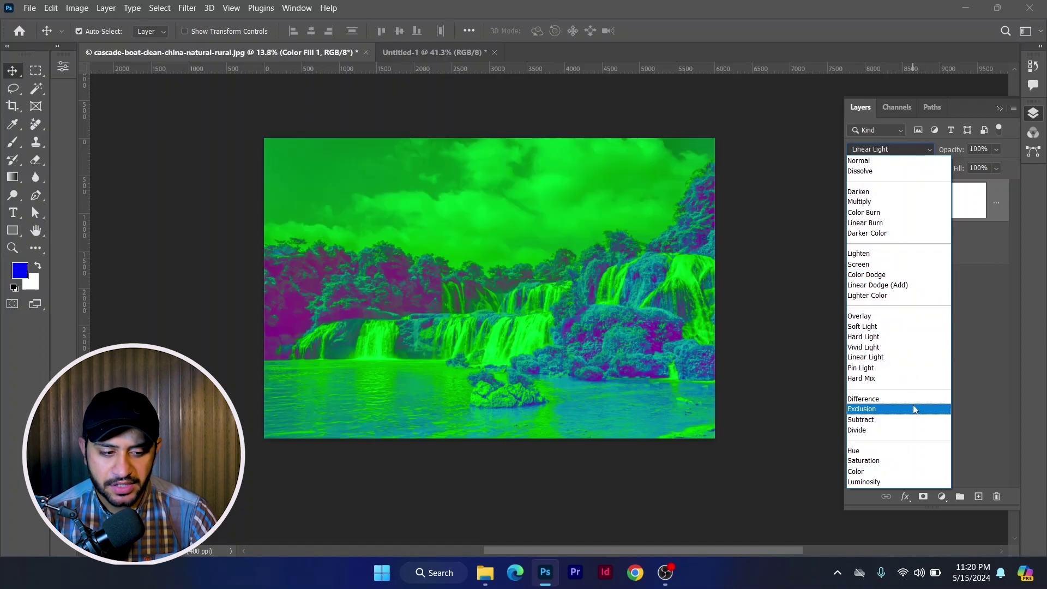
# Switch to the Untitled-1 document and look at the overlapping red and blue circle layers.
pyautogui.click(777, 269)
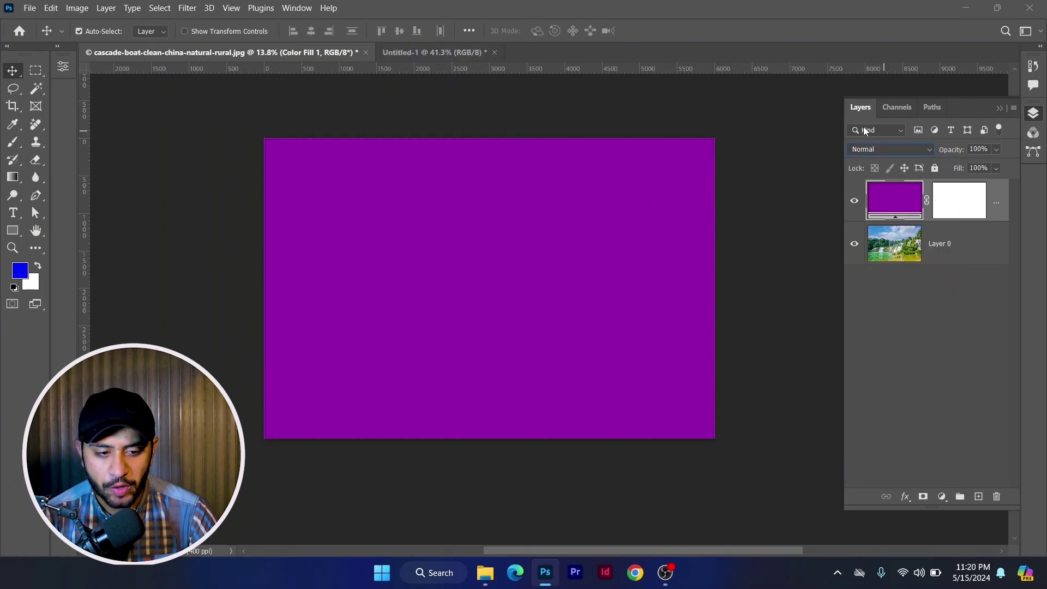
pyautogui.click(438, 59)
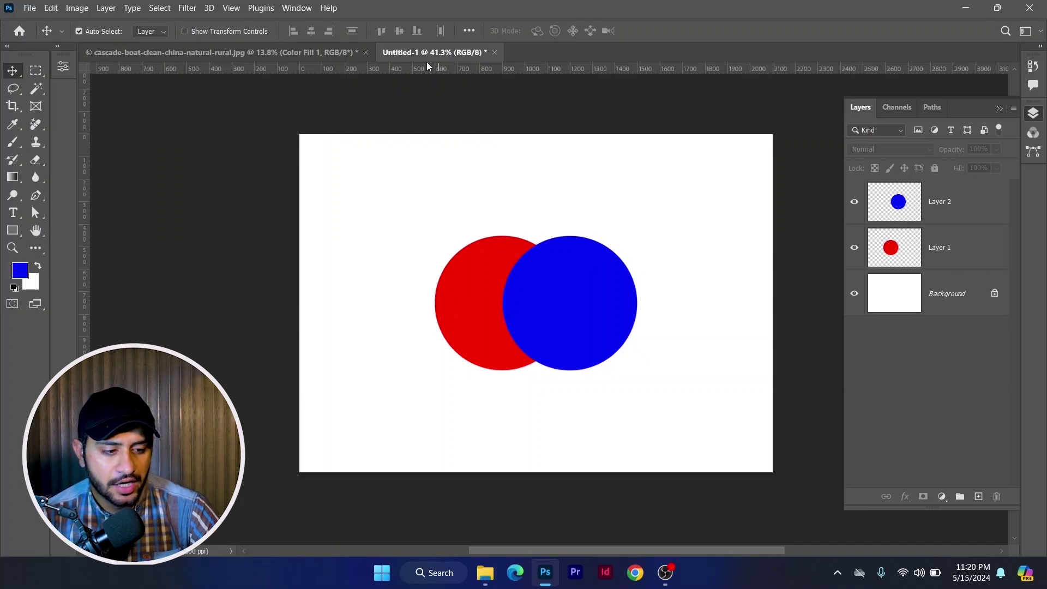
pyautogui.click(467, 306)
pyautogui.click(566, 305)
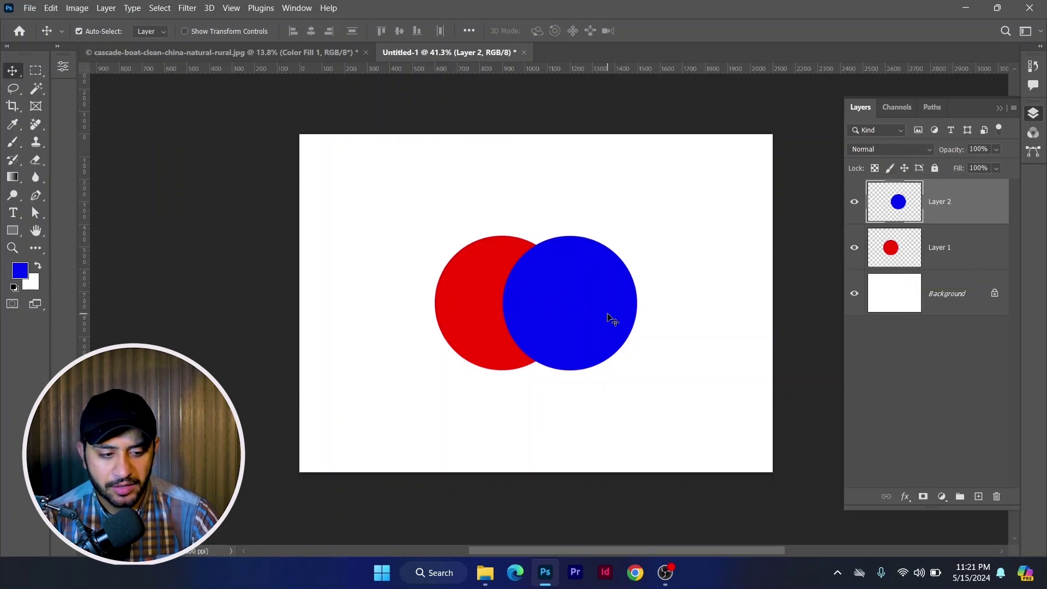
pyautogui.click(716, 235)
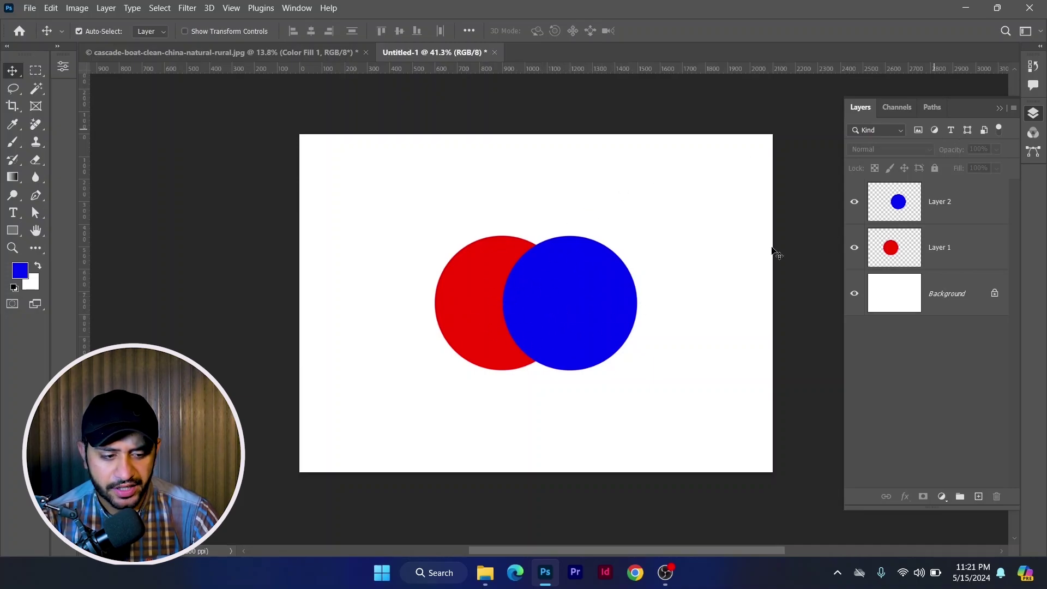
# Set the opacity of the blue circle's layer to 72%.
pyautogui.click(582, 289)
pyautogui.click(947, 156)
pyautogui.write('72')
pyautogui.press('Return')
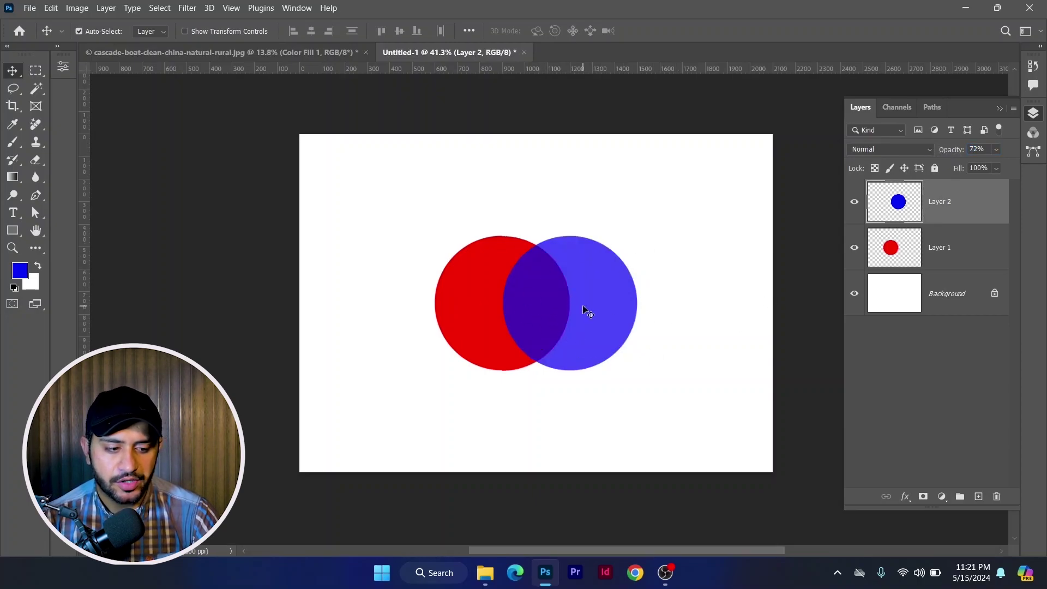
pyautogui.click(686, 287)
pyautogui.click(931, 198)
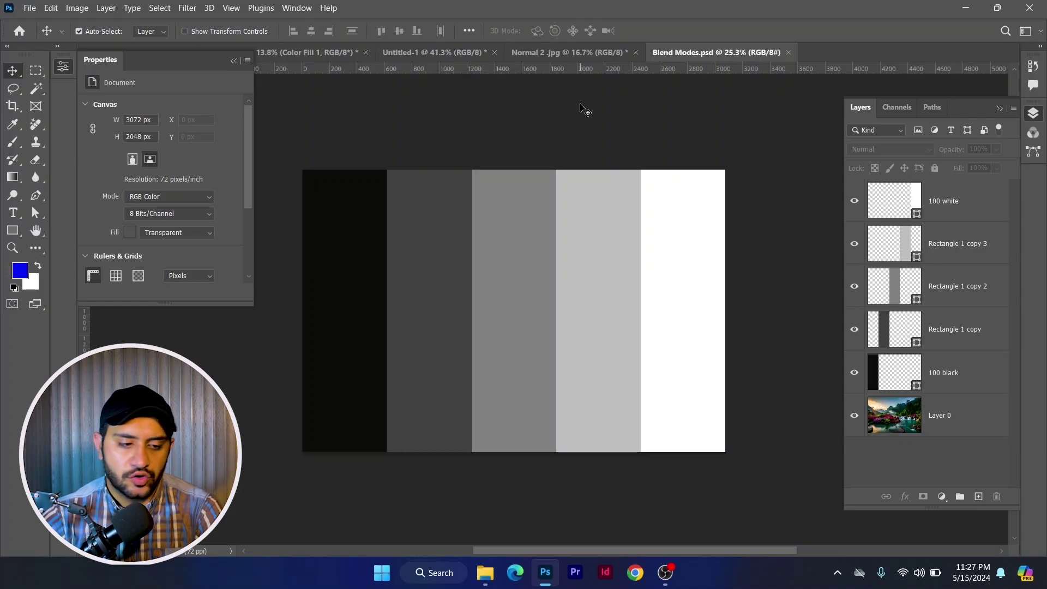
# Hide the five strip layers above the landscape photo and collapse the document properties.
pyautogui.click(853, 373)
pyautogui.click(854, 203)
pyautogui.moveTo(854, 243); pyautogui.dragTo(861, 334)
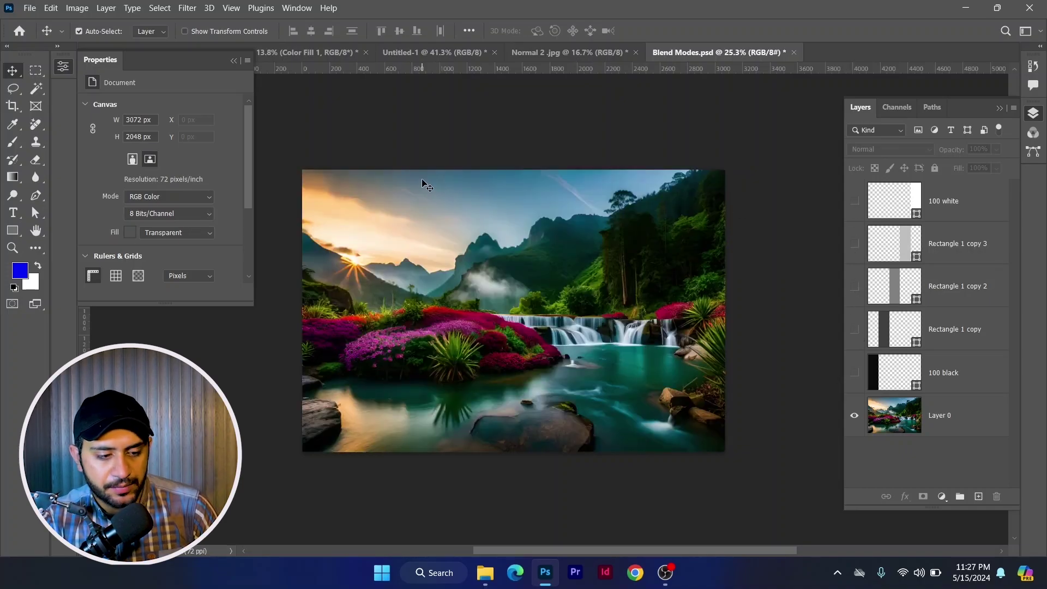
pyautogui.scroll(1, 555, 263)
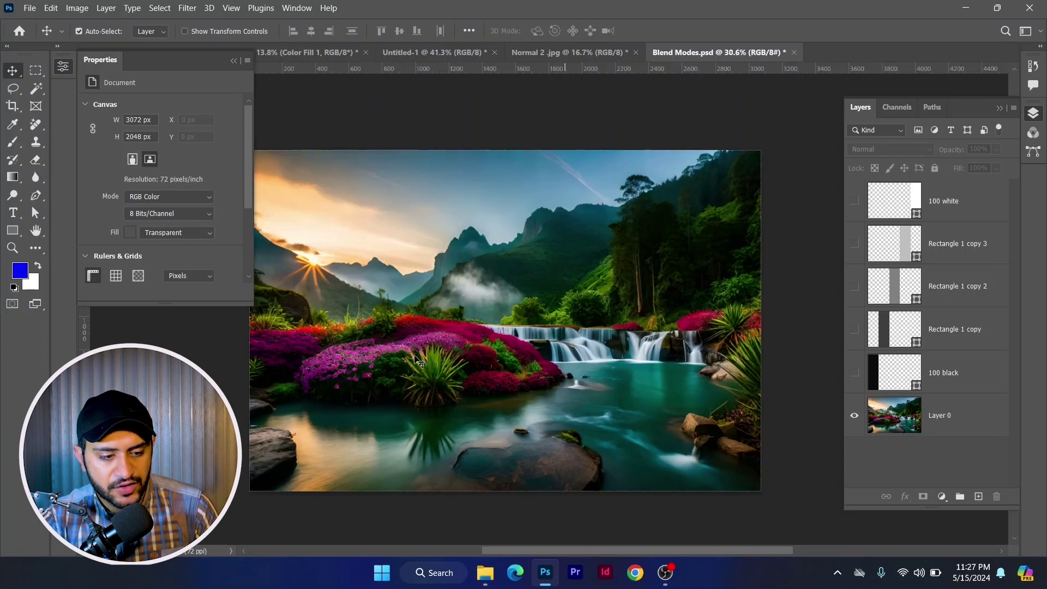
pyautogui.click(234, 60)
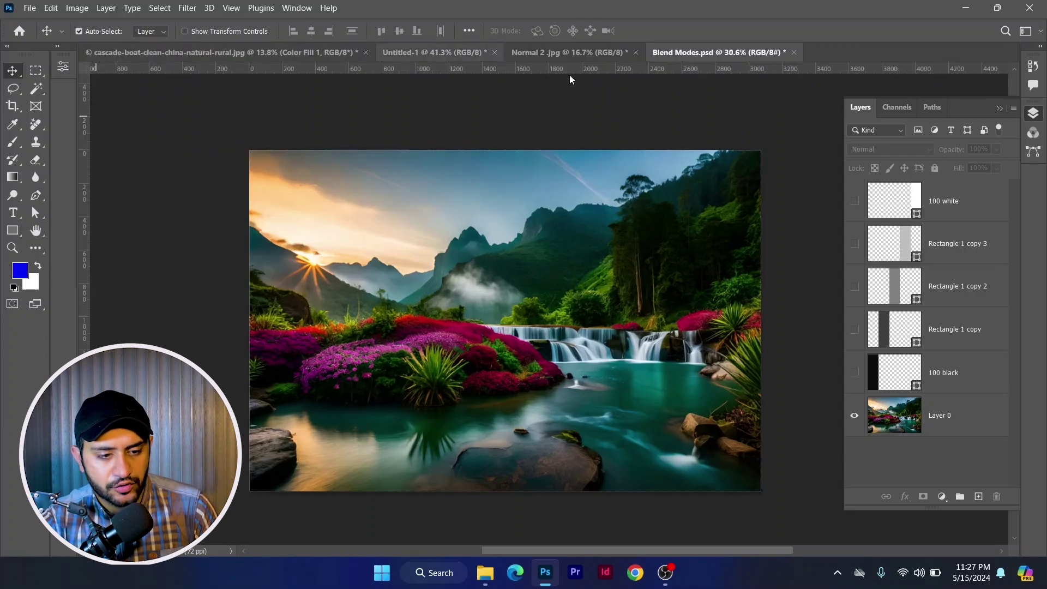
# Show all five strip layers again one by one, from 100 white down to 100 black.
pyautogui.click(854, 201)
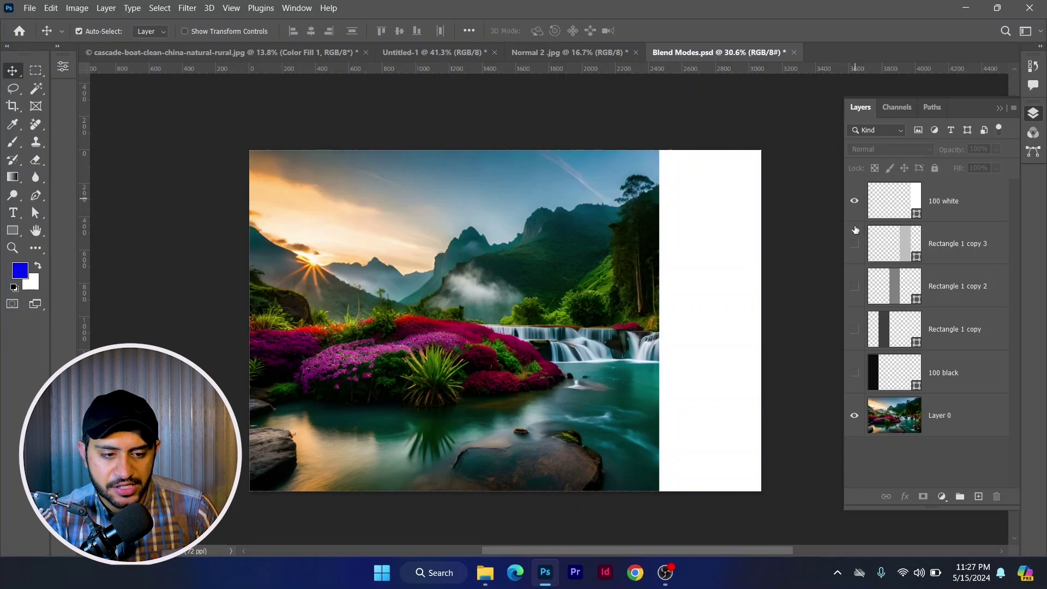
pyautogui.click(854, 243)
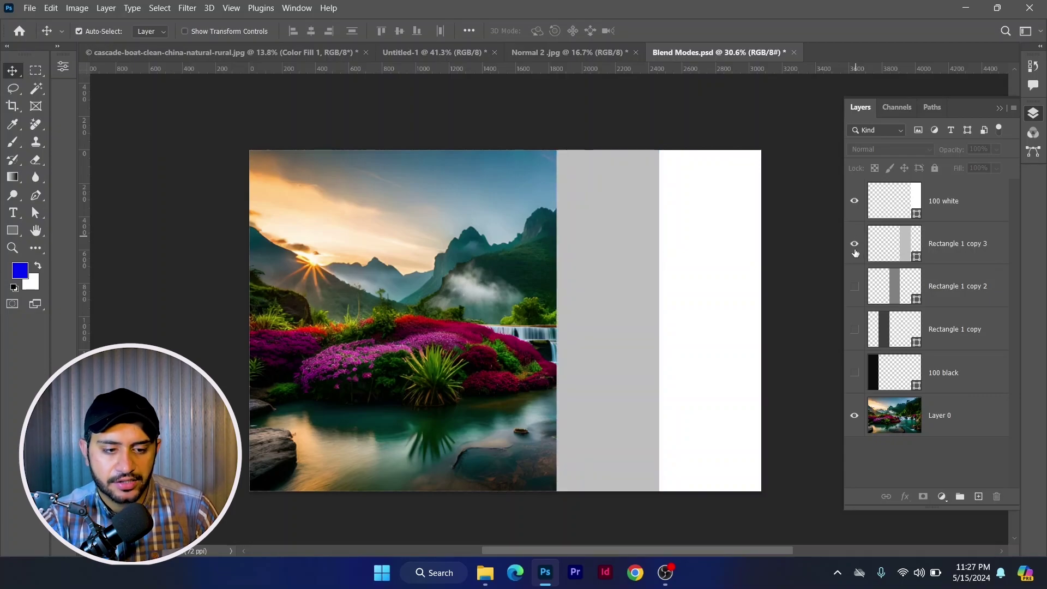
pyautogui.click(854, 286)
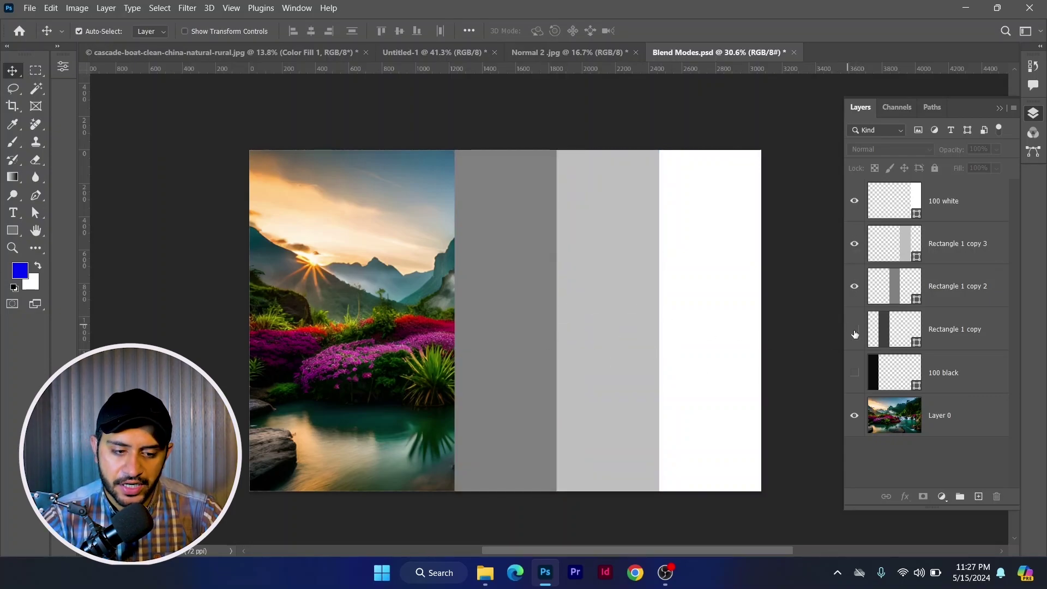
pyautogui.click(855, 329)
pyautogui.click(855, 372)
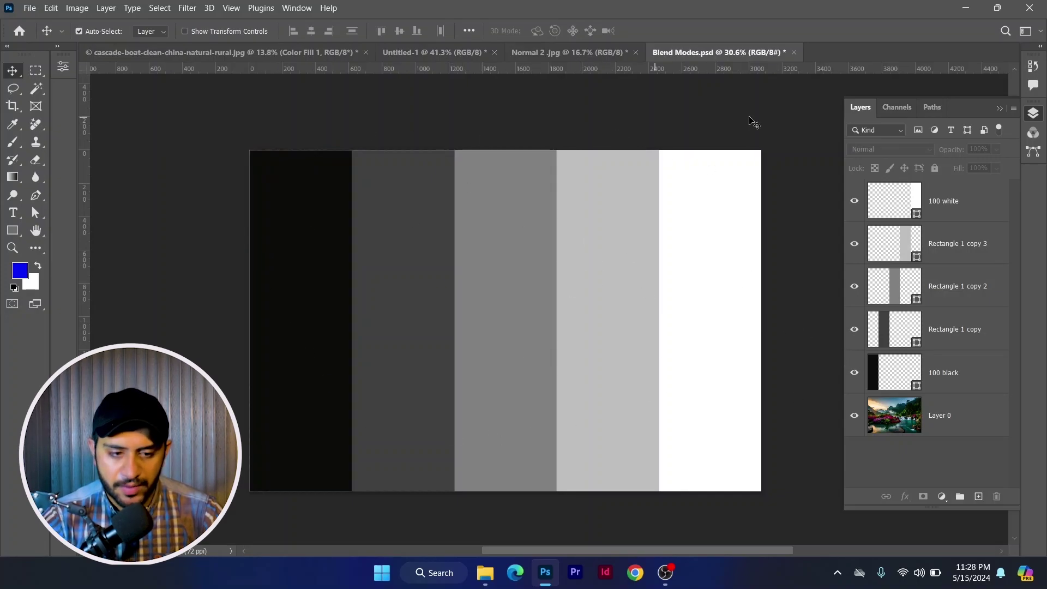
# Select the five strip layers from 100 white to 100 black and set their blend mode to Multiply.
pyautogui.click(976, 202)
pyautogui.keyDown('shift'); pyautogui.click(971, 373); pyautogui.keyUp('shift')
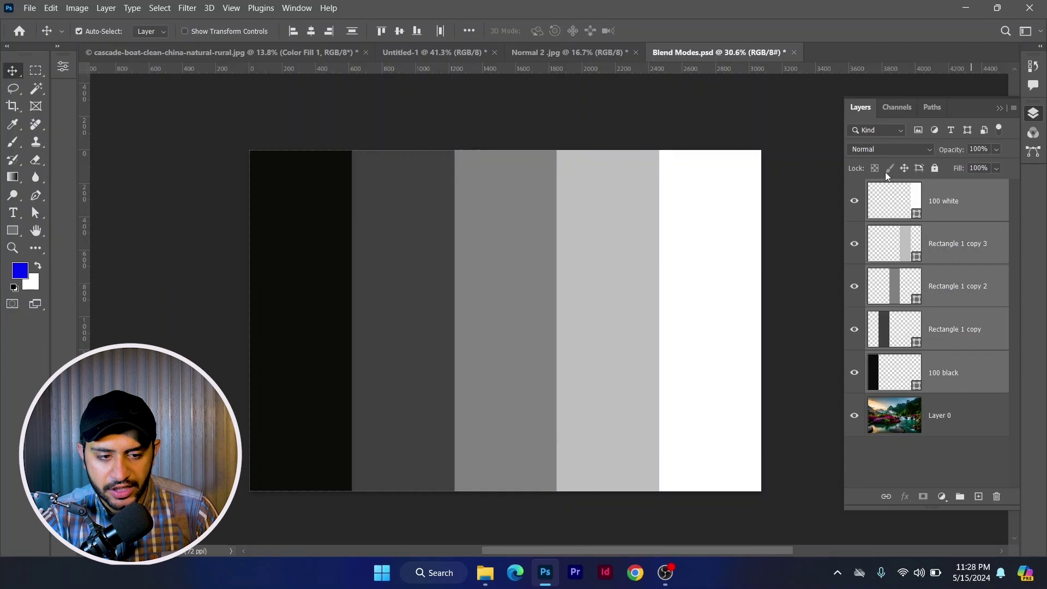
pyautogui.click(901, 150)
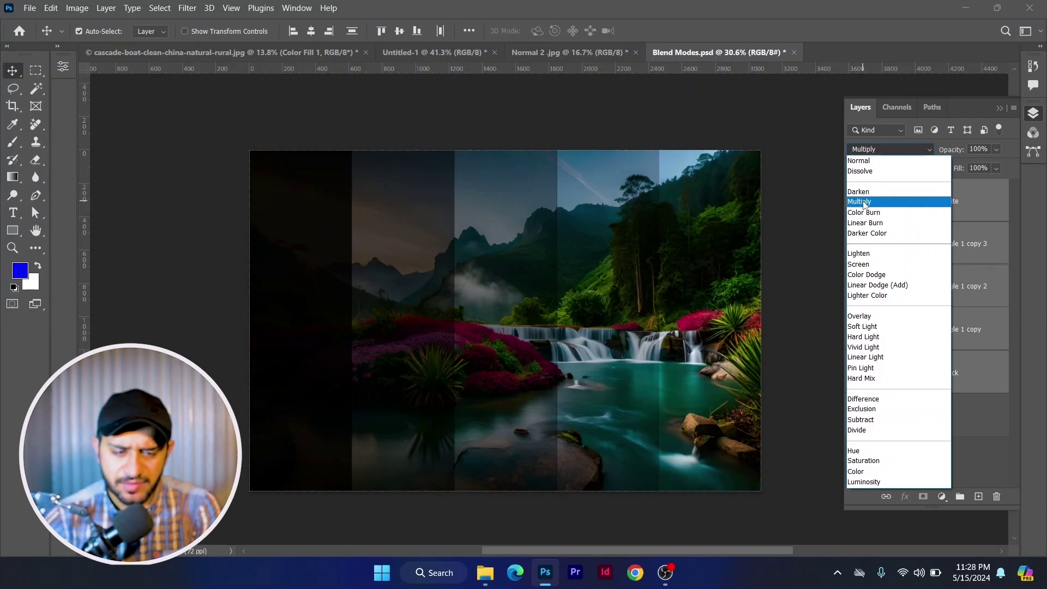
pyautogui.click(863, 203)
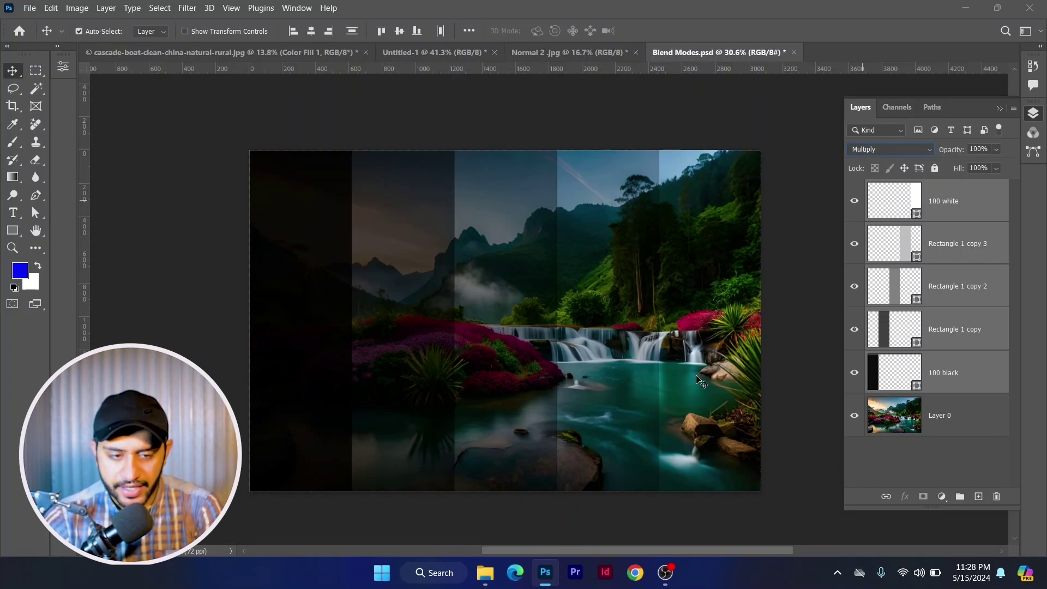
pyautogui.click(894, 149)
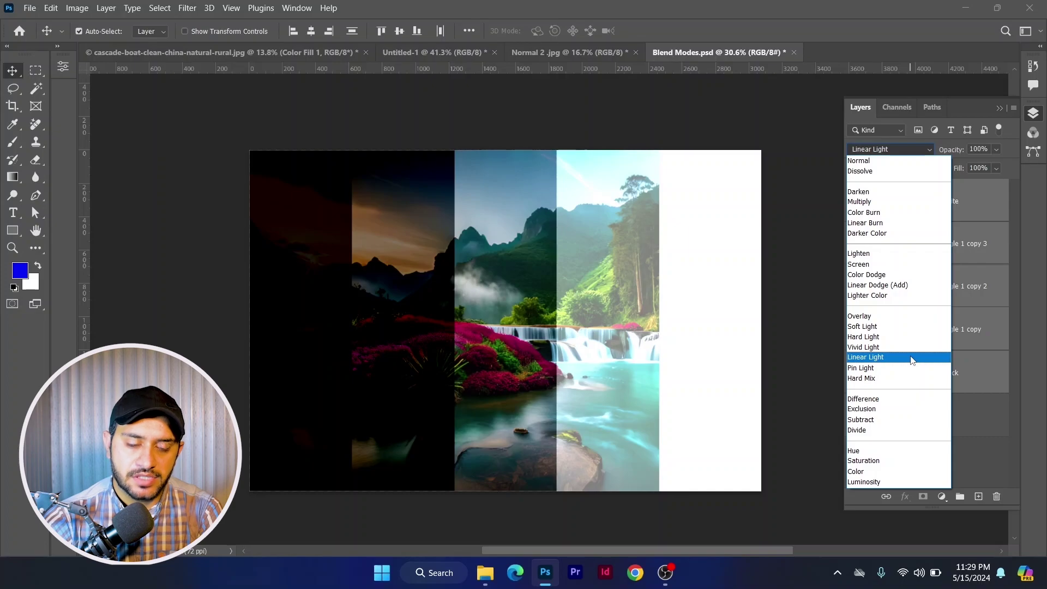
pyautogui.click(862, 204)
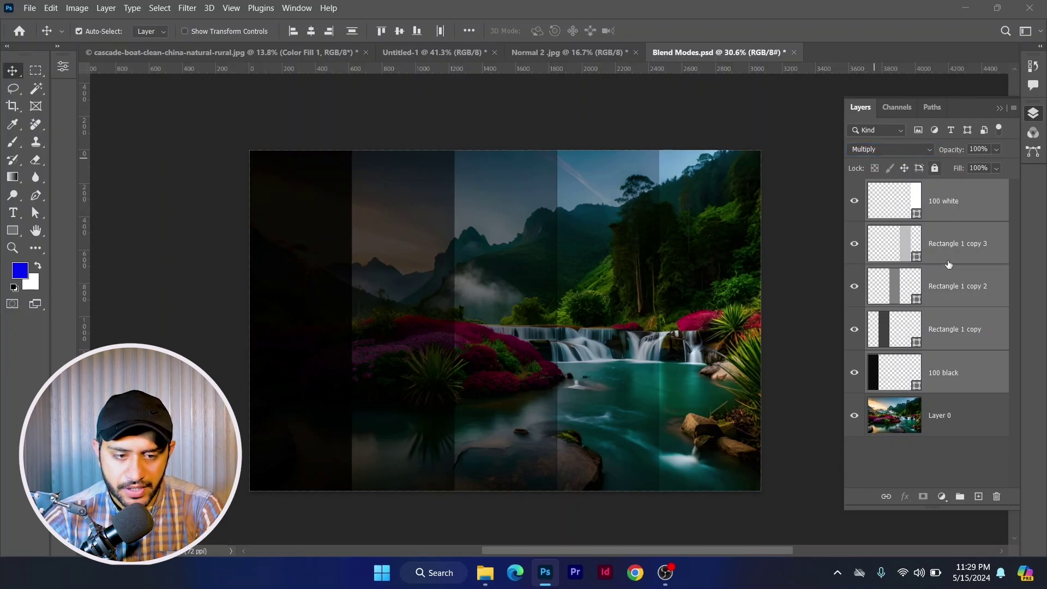
# Set the five strip layers' blend mode to Normal and save Blend Modes.psd.
pyautogui.click(916, 155)
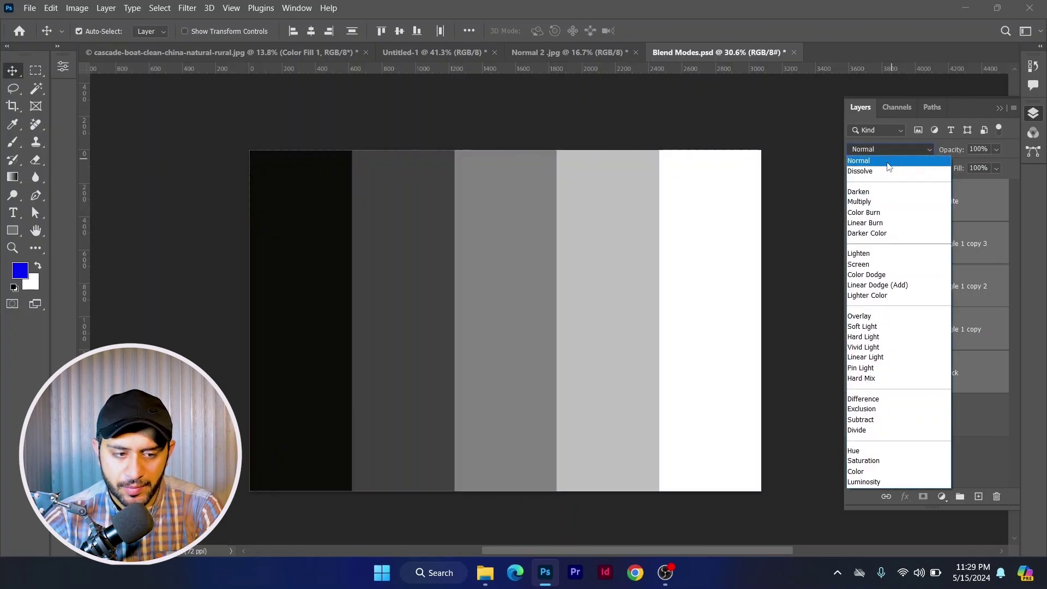
pyautogui.click(889, 165)
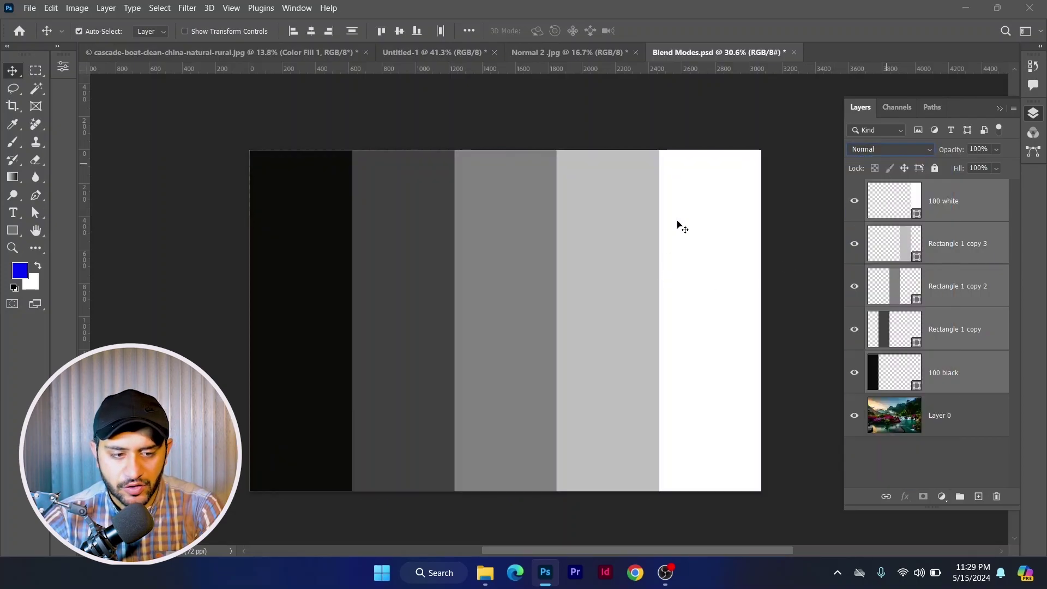
pyautogui.click(894, 148)
pyautogui.click(813, 169)
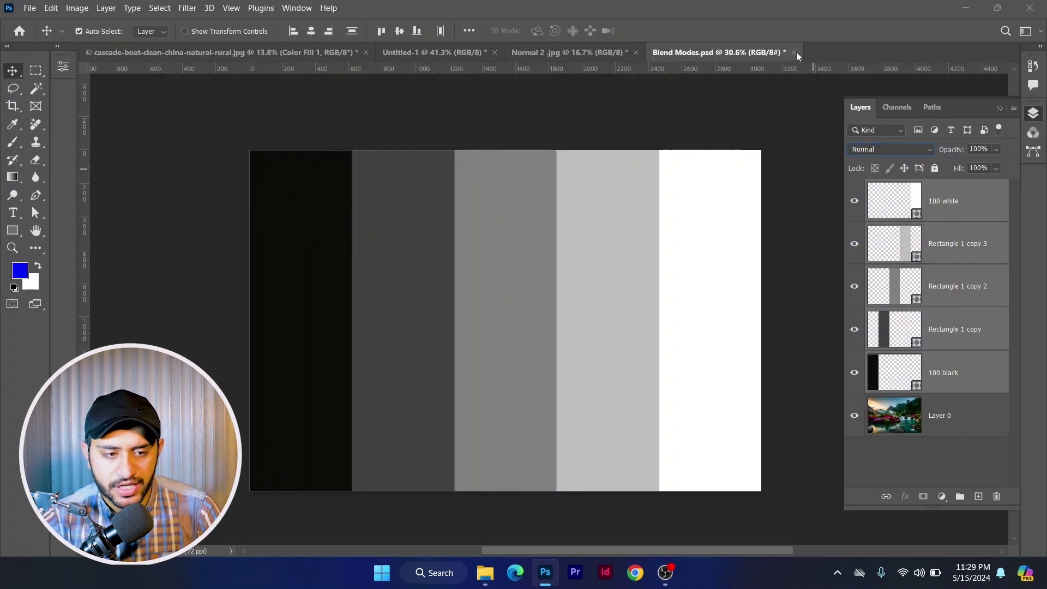
pyautogui.hotkey('ctrl', 's')
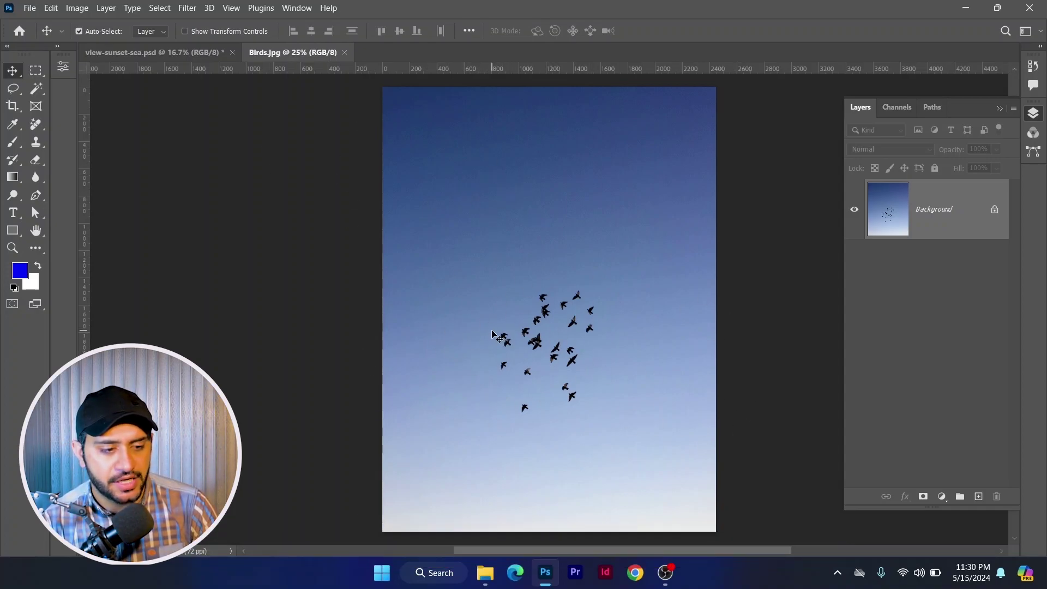
# Select the whole flock of birds in Birds.jpg with a loose freehand lasso outline and copy it.
pyautogui.click(148, 54)
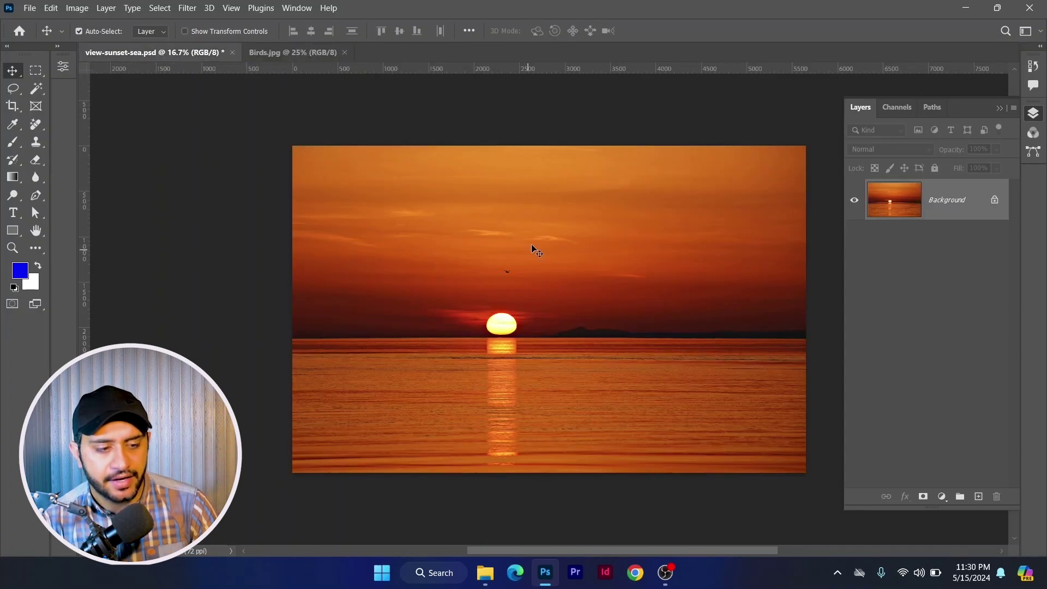
pyautogui.scroll(3, 507, 299)
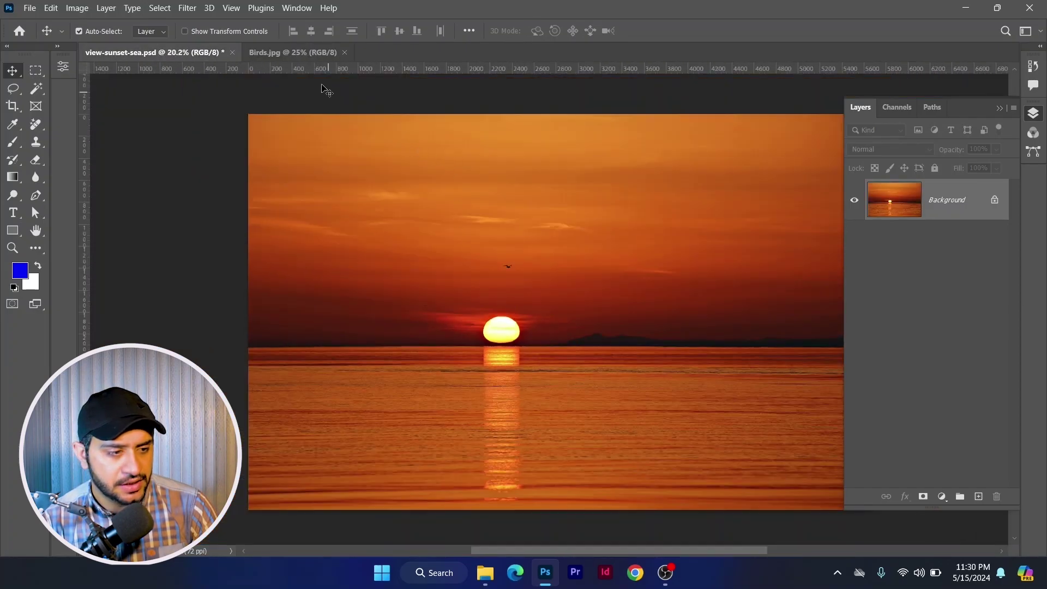
pyautogui.click(325, 52)
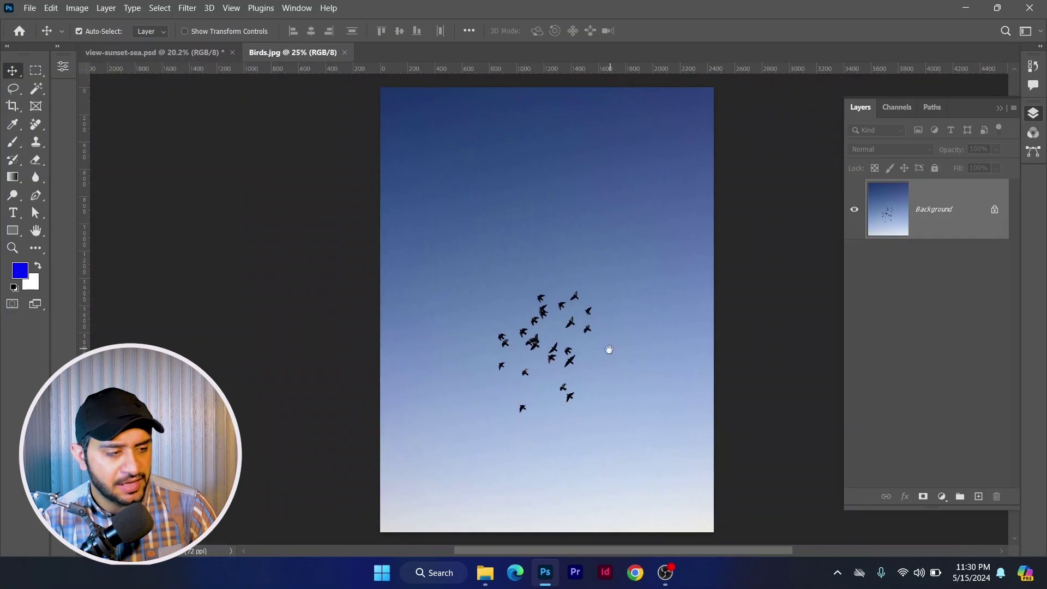
pyautogui.press('l')
pyautogui.moveTo(436, 330)
pyautogui.mouseDown()
pyautogui.moveTo(626, 346)
pyautogui.moveTo(547, 425)
pyautogui.moveTo(436, 330)
pyautogui.mouseUp()
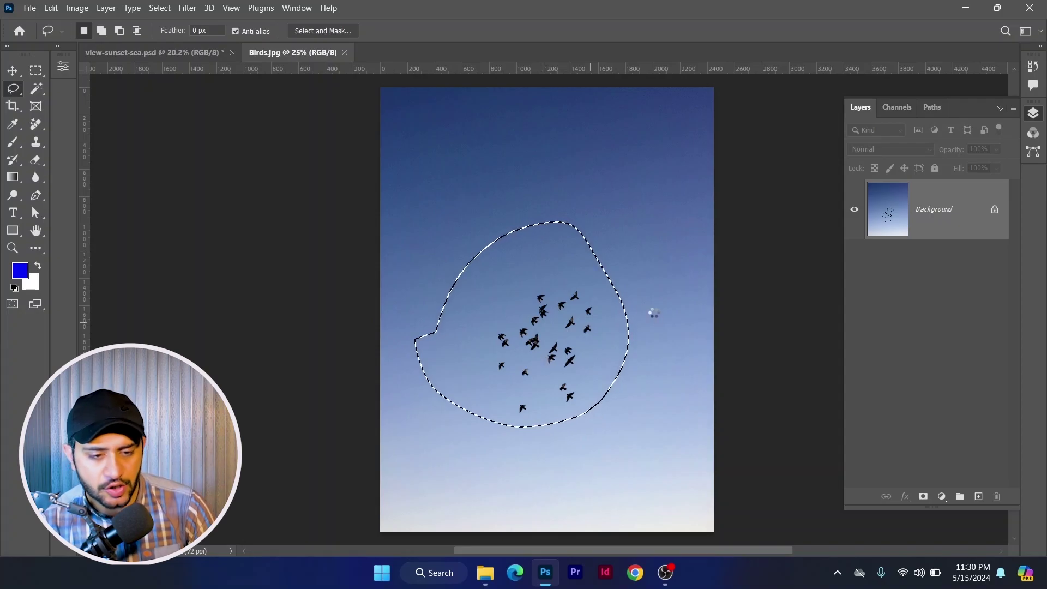
pyautogui.hotkey('ctrl', 'c')
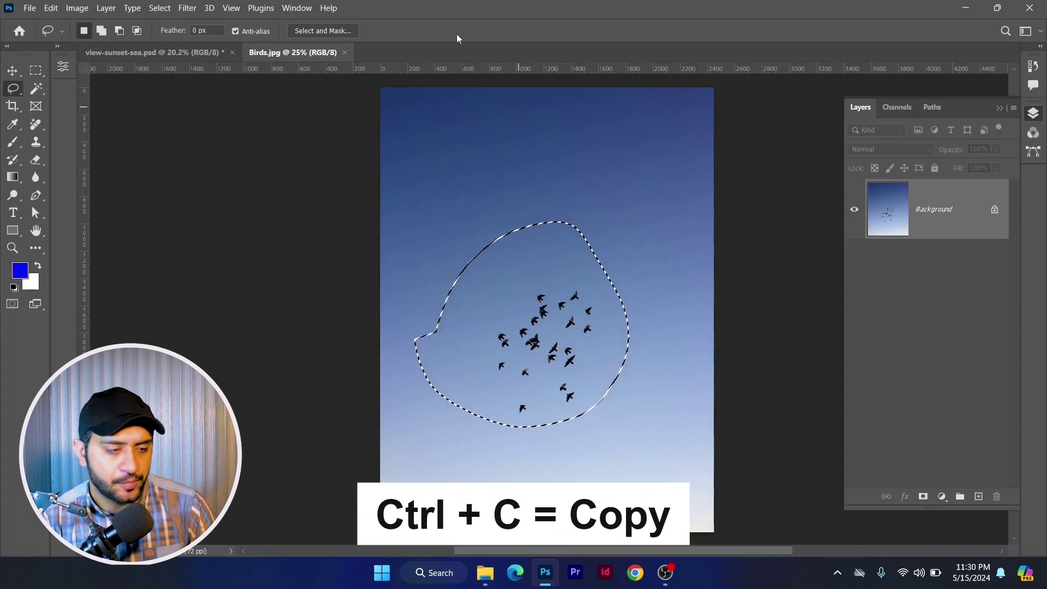
# Paste the copied birds into view-sunset-sea.psd and move them into the sky above and to the right of the sun.
pyautogui.click(158, 52)
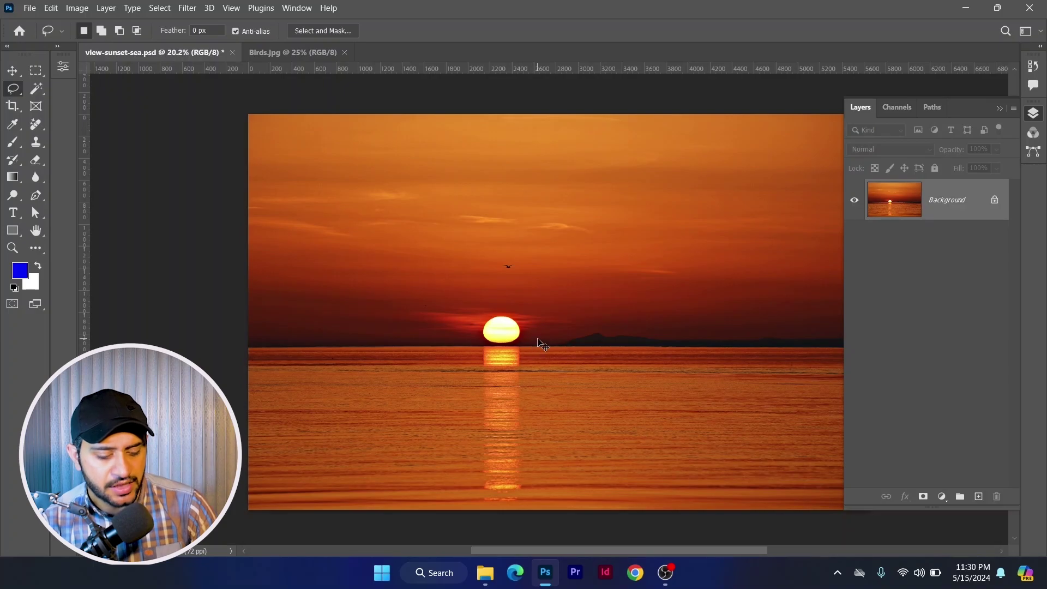
pyautogui.hotkey('ctrl', 'v')
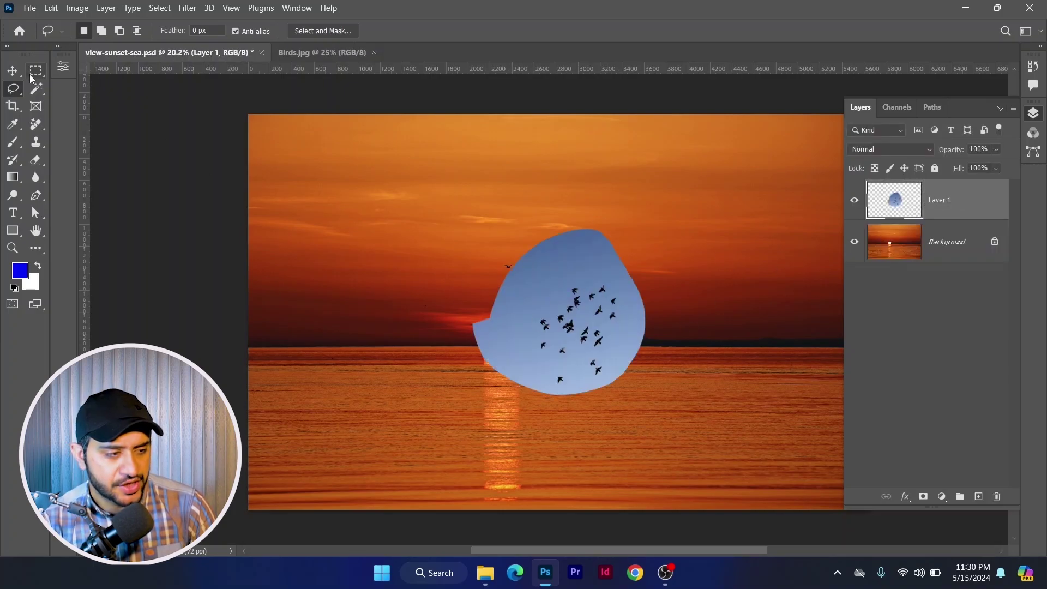
pyautogui.click(12, 71)
pyautogui.hotkey('ctrl', '-')
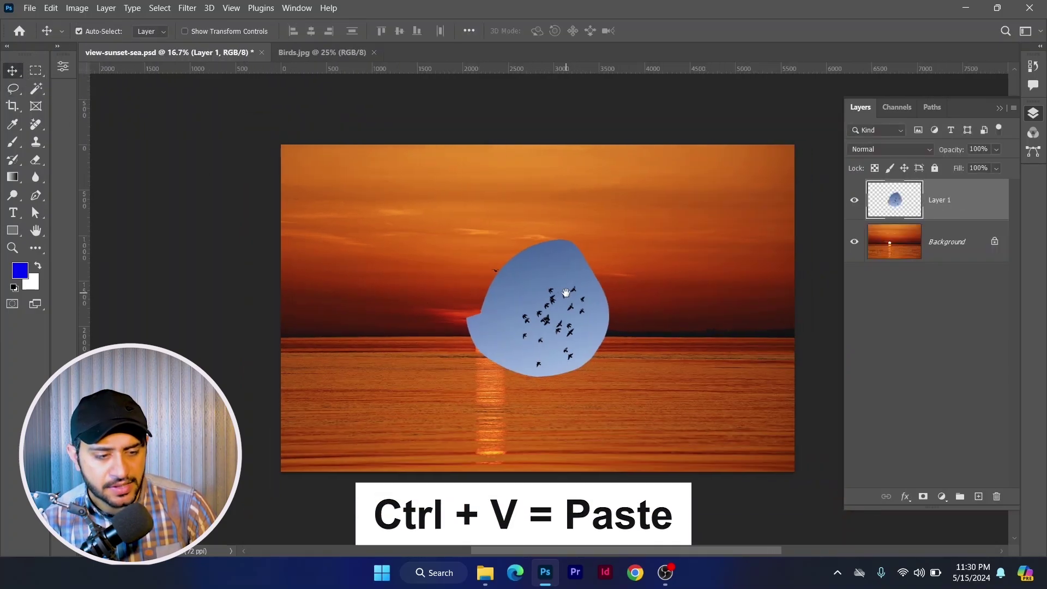
pyautogui.moveTo(550, 324); pyautogui.dragTo(595, 255)
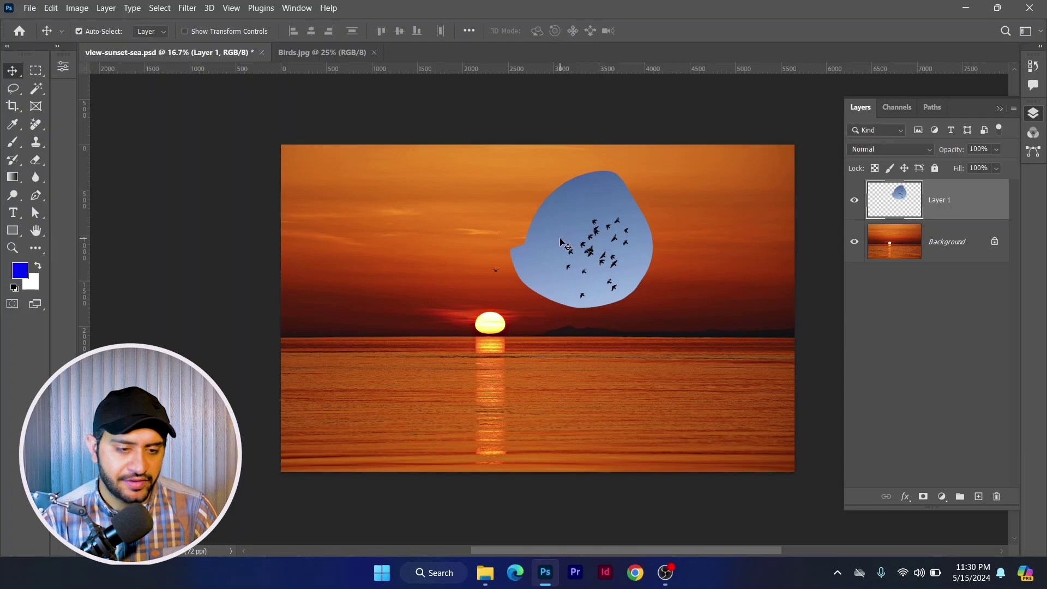
# Convert the pasted birds layer to a smart object, set its blend mode to Multiply, and nudge it slightly down.
pyautogui.rightClick(948, 210)
pyautogui.click(908, 213)
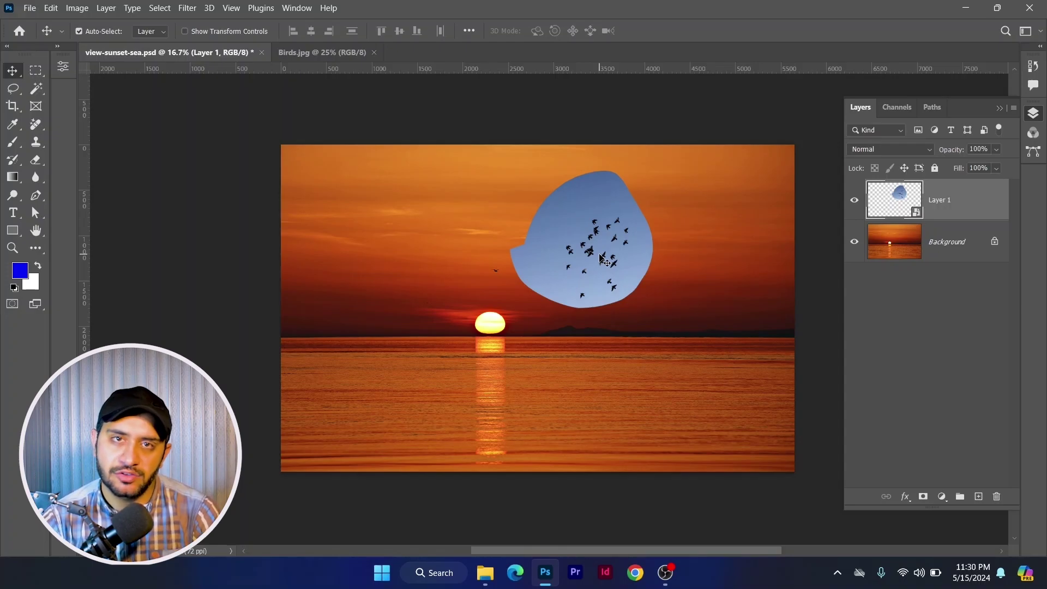
pyautogui.click(875, 152)
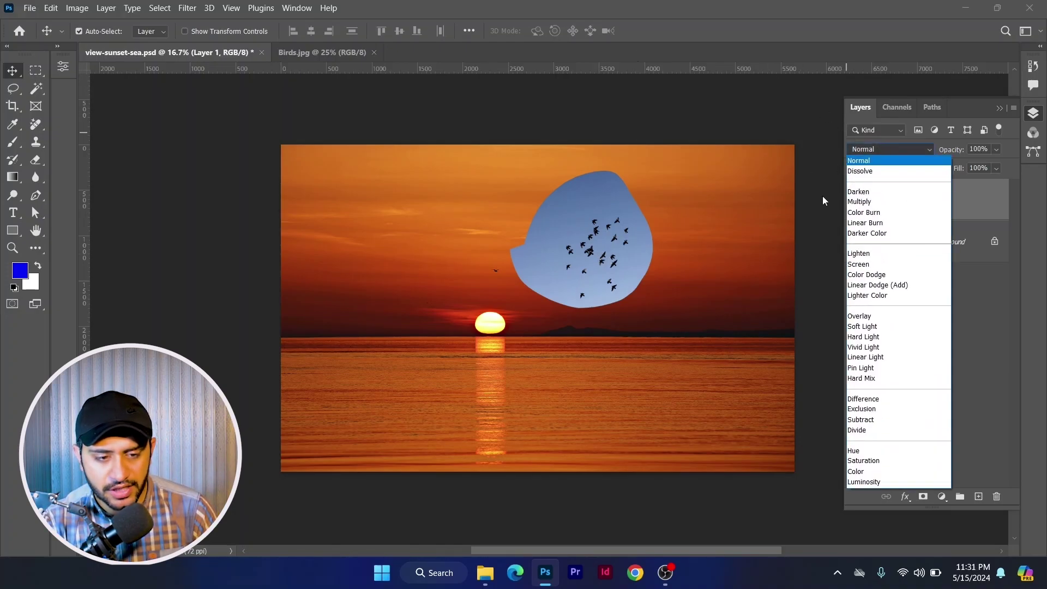
pyautogui.click(858, 201)
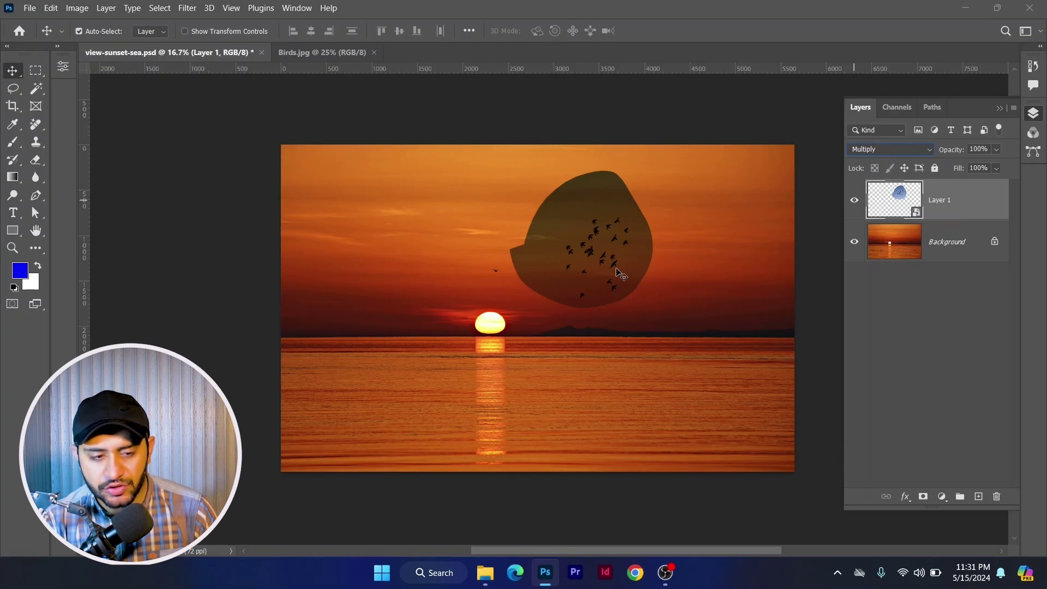
pyautogui.moveTo(593, 279); pyautogui.dragTo(599, 291)
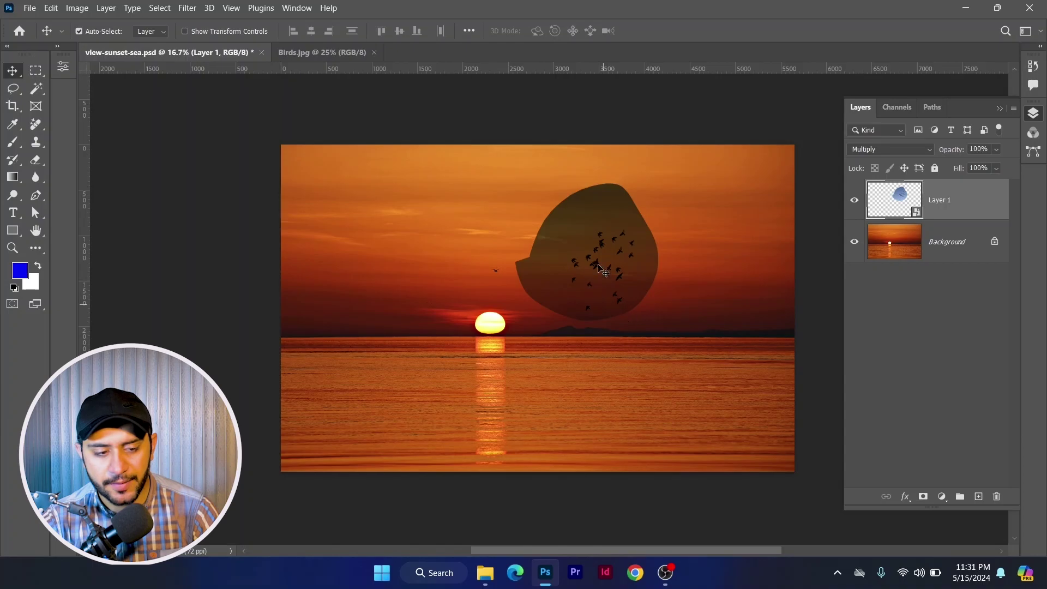
# Shift the birds slightly up and right, then add a Curves adjustment clipped to their layer with the white point at input 95.
pyautogui.moveTo(613, 275); pyautogui.dragTo(622, 265)
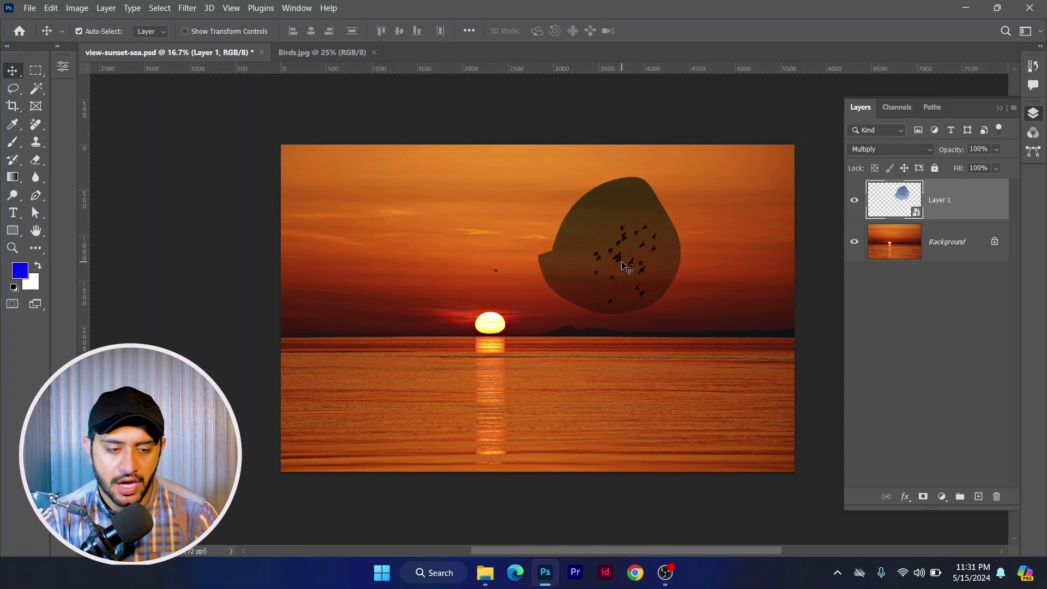
pyautogui.click(942, 496)
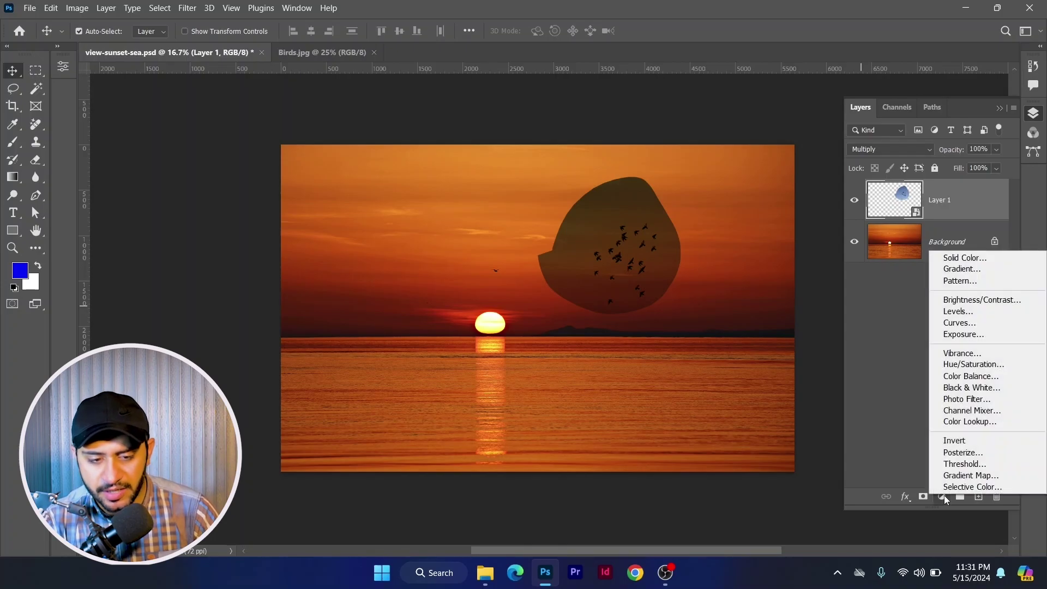
pyautogui.click(958, 322)
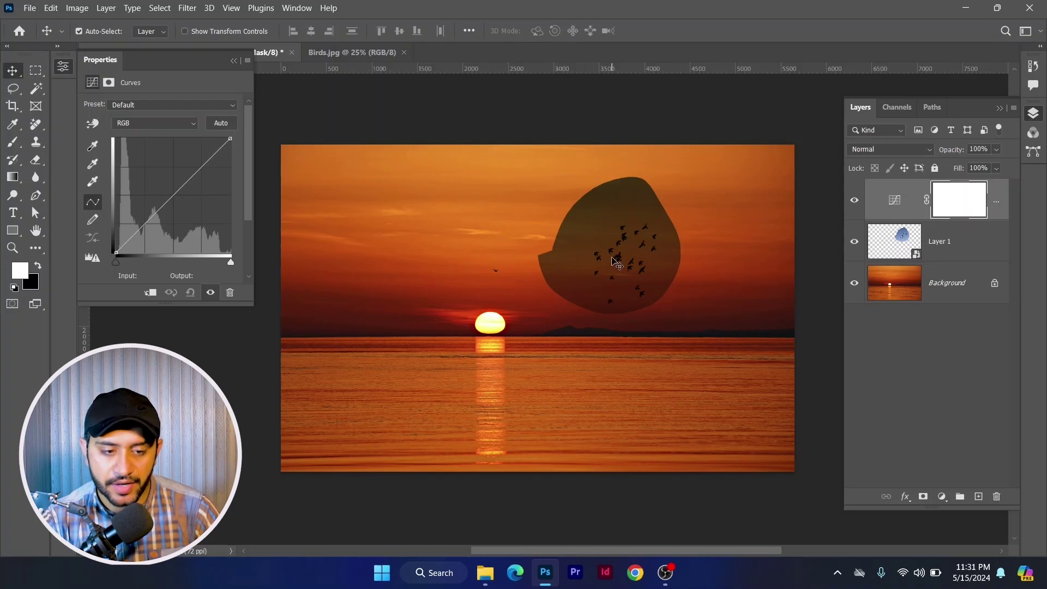
pyautogui.moveTo(231, 264); pyautogui.dragTo(160, 254)
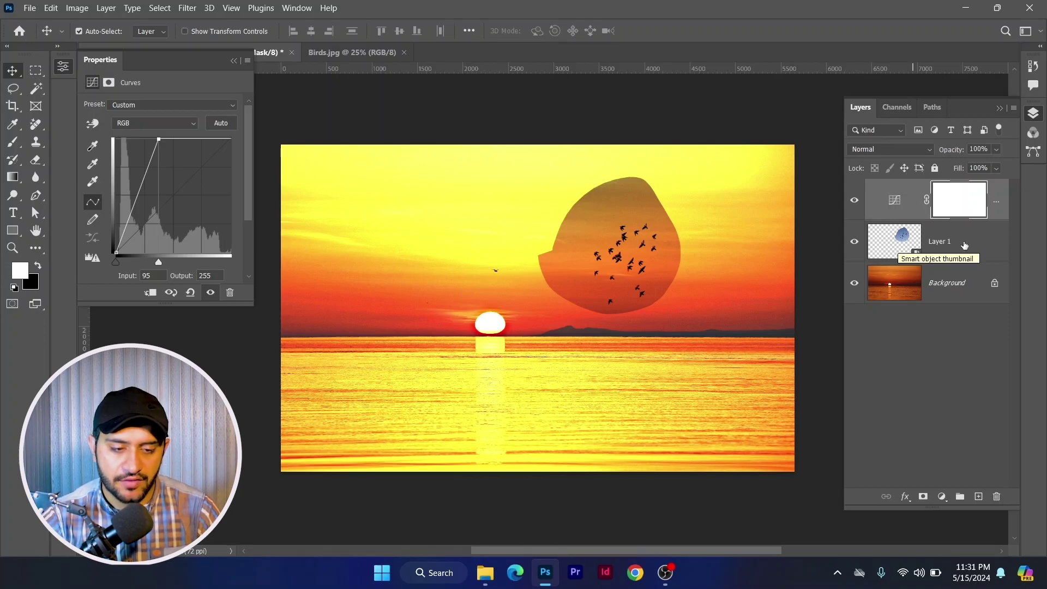
pyautogui.click(150, 293)
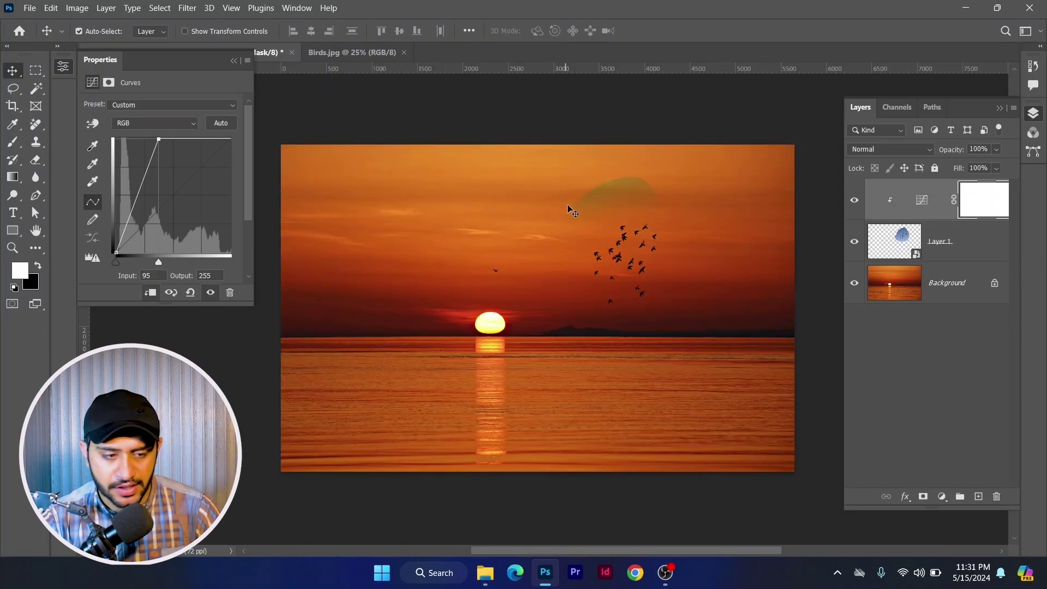
# Rename the pasted birds smart object layer as Birds.
pyautogui.doubleClick(947, 242)
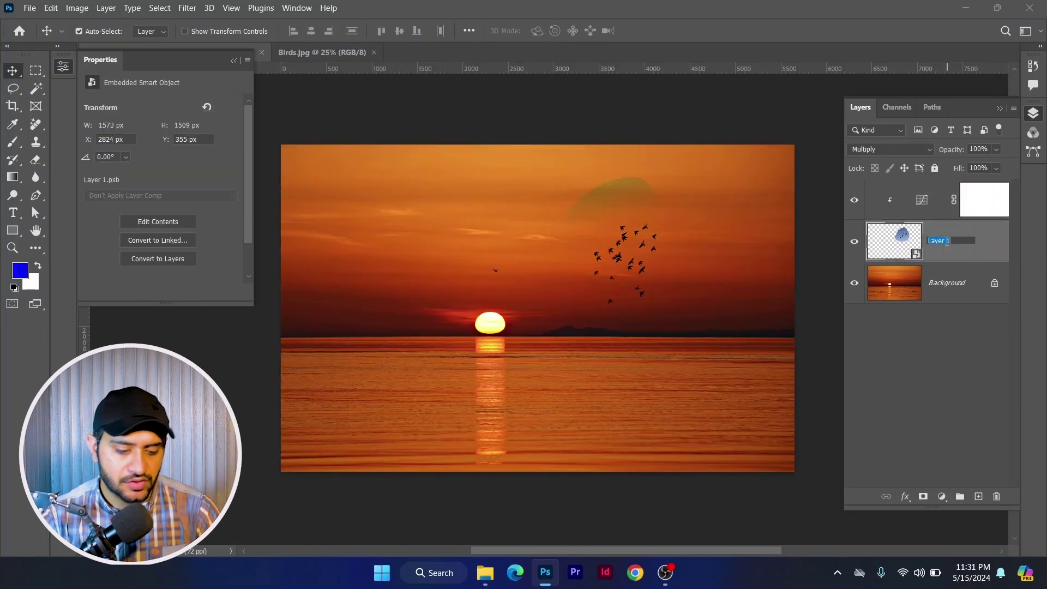
pyautogui.write('Birds')
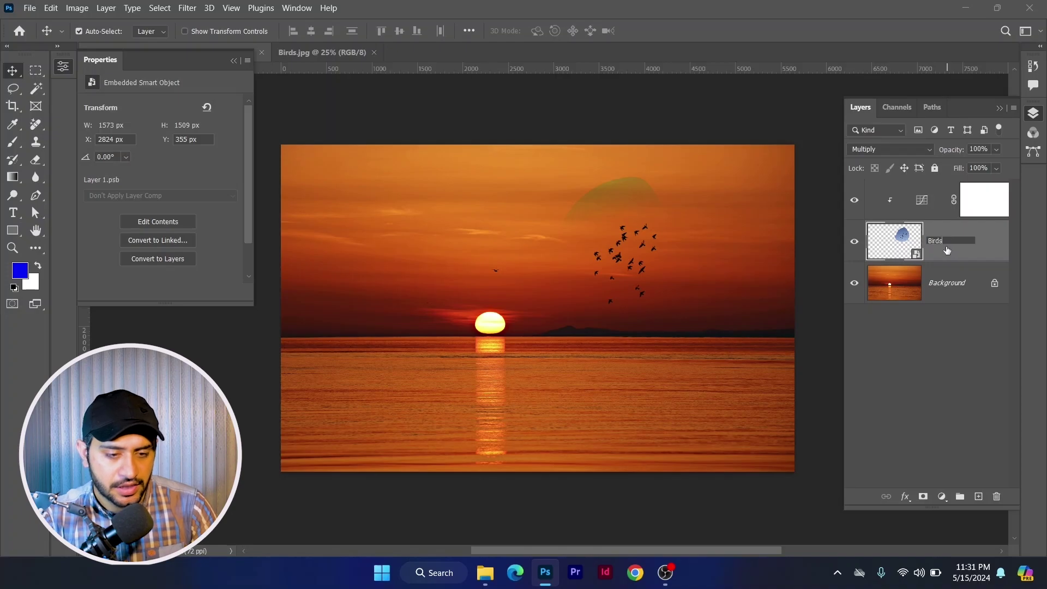
pyautogui.press('Return')
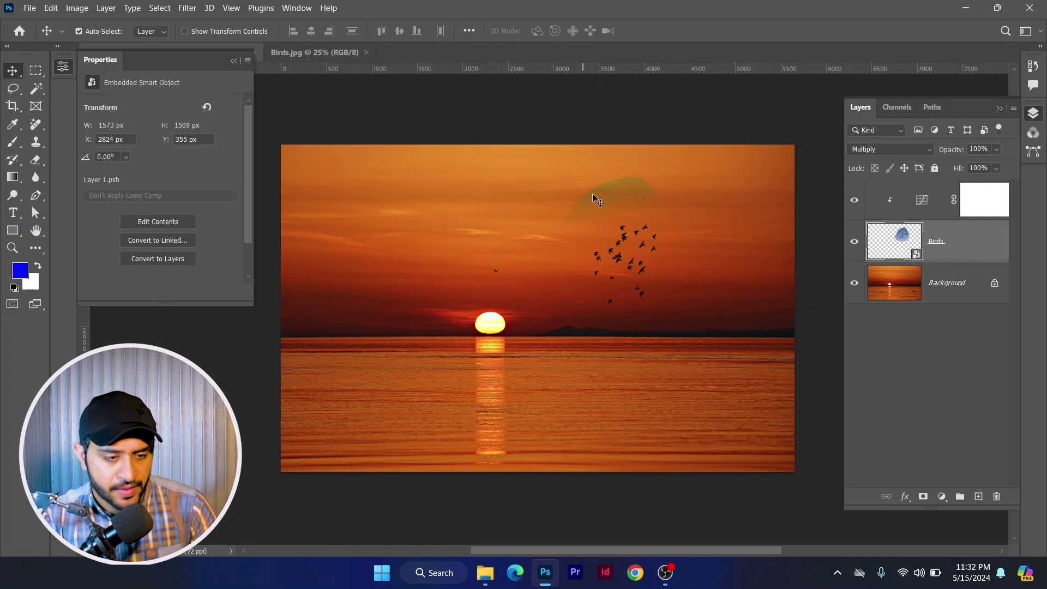
# Set the clipped Curves adjustment's white point to input 63 to remove the leftover tint around the birds.
pyautogui.scroll(3, 594, 199)
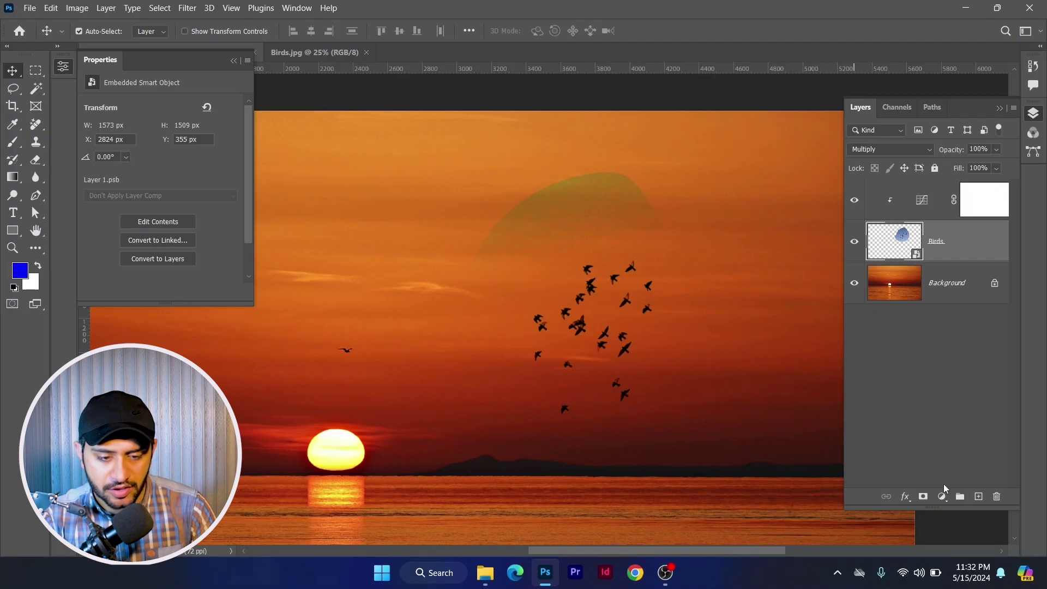
pyautogui.click(927, 212)
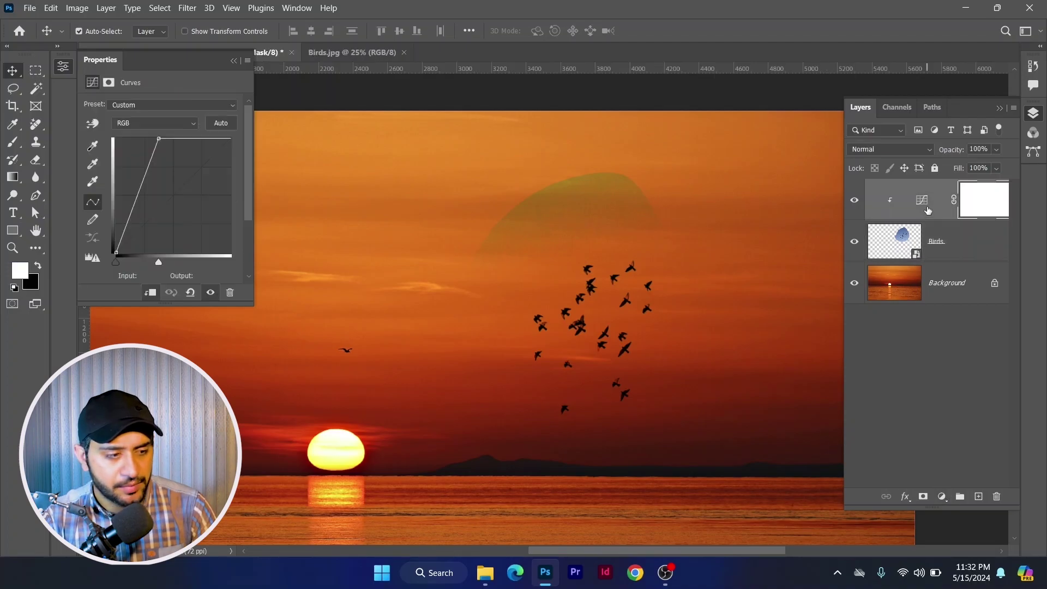
pyautogui.moveTo(156, 263); pyautogui.dragTo(145, 262)
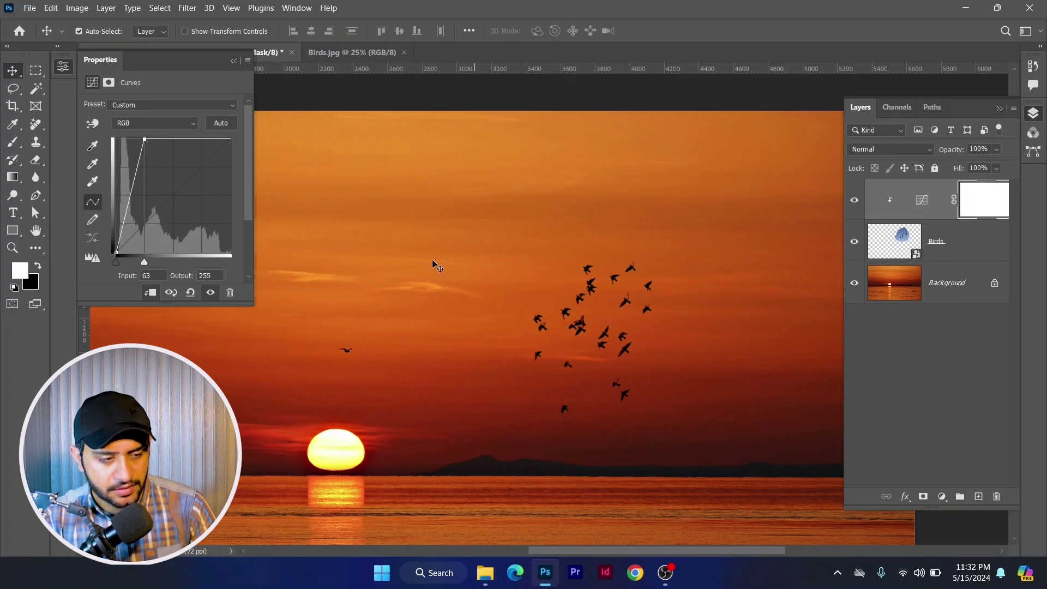
# Move the flock up and left to X 2191 px, Y 164 px, closer above the sun.
pyautogui.scroll(-2, 636, 346)
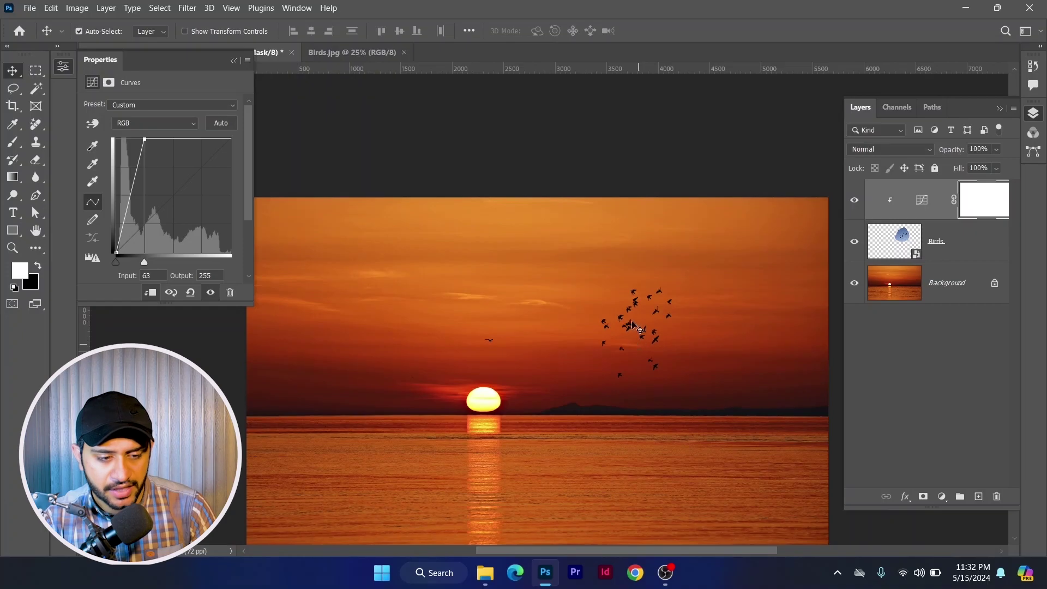
pyautogui.scroll(2, 636, 322)
pyautogui.moveTo(638, 299); pyautogui.dragTo(524, 265)
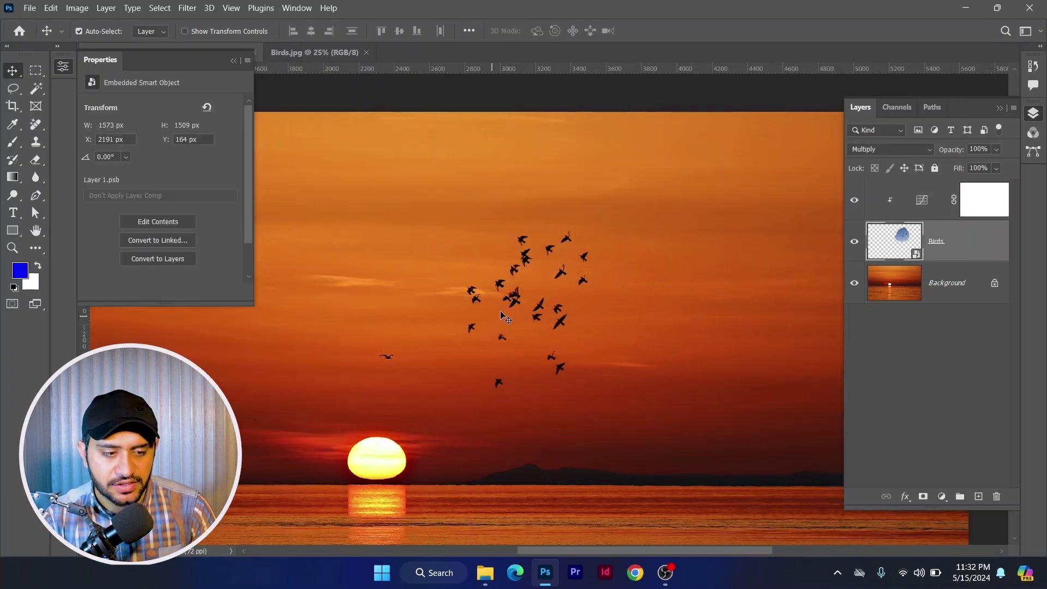
# Scale the Birds layer up proportionally about its centre to about 150%.
pyautogui.scroll(-1, 507, 315)
pyautogui.scroll(4, 507, 315)
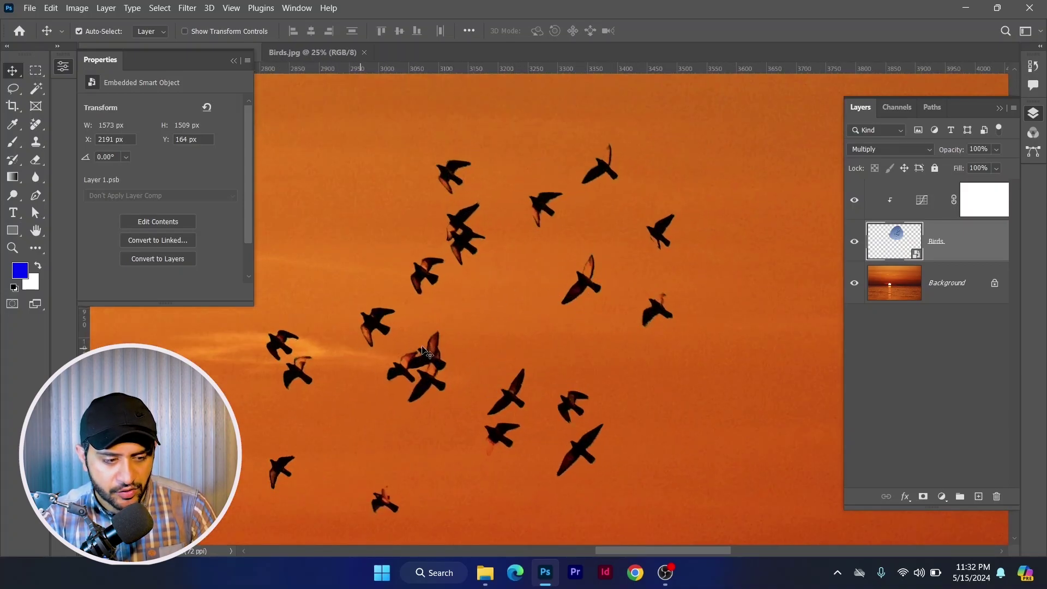
pyautogui.scroll(-1, 515, 410)
pyautogui.scroll(-4, 515, 410)
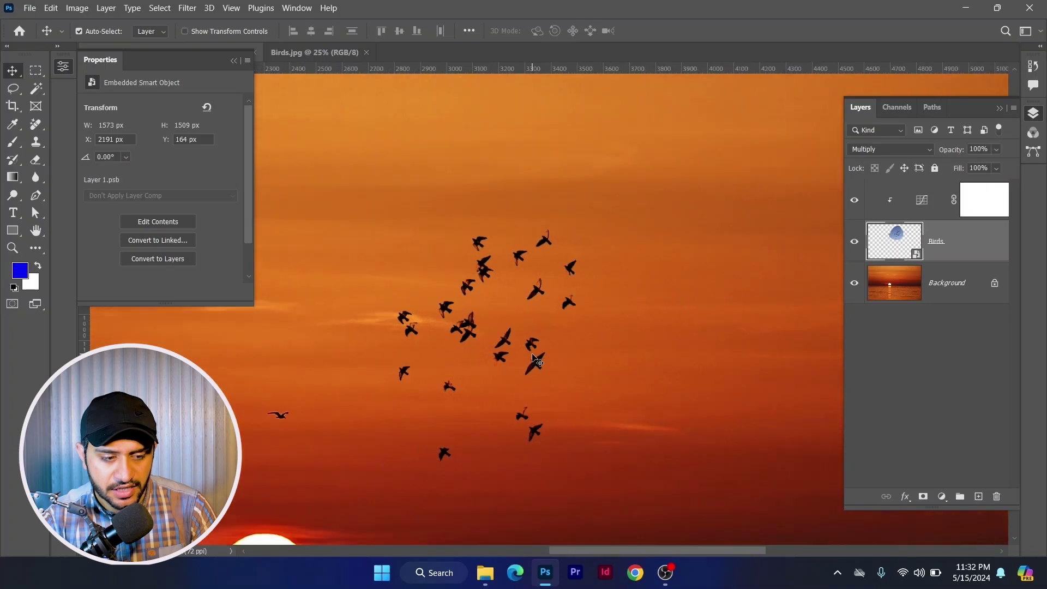
pyautogui.scroll(-4, 534, 368)
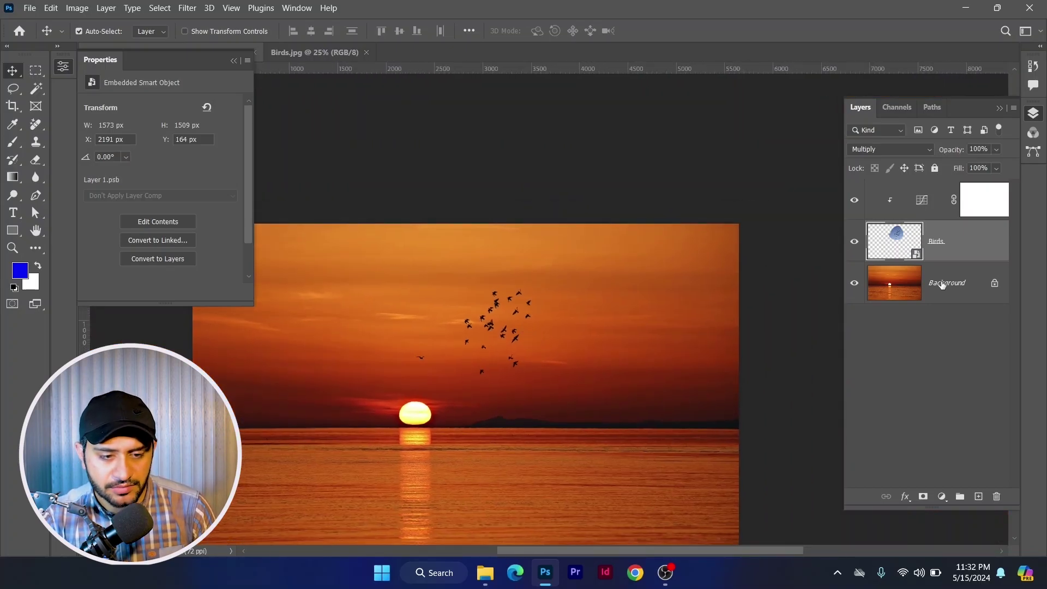
pyautogui.hotkey('ctrl', 't')
pyautogui.moveTo(556, 385); pyautogui.dragTo(604, 417)
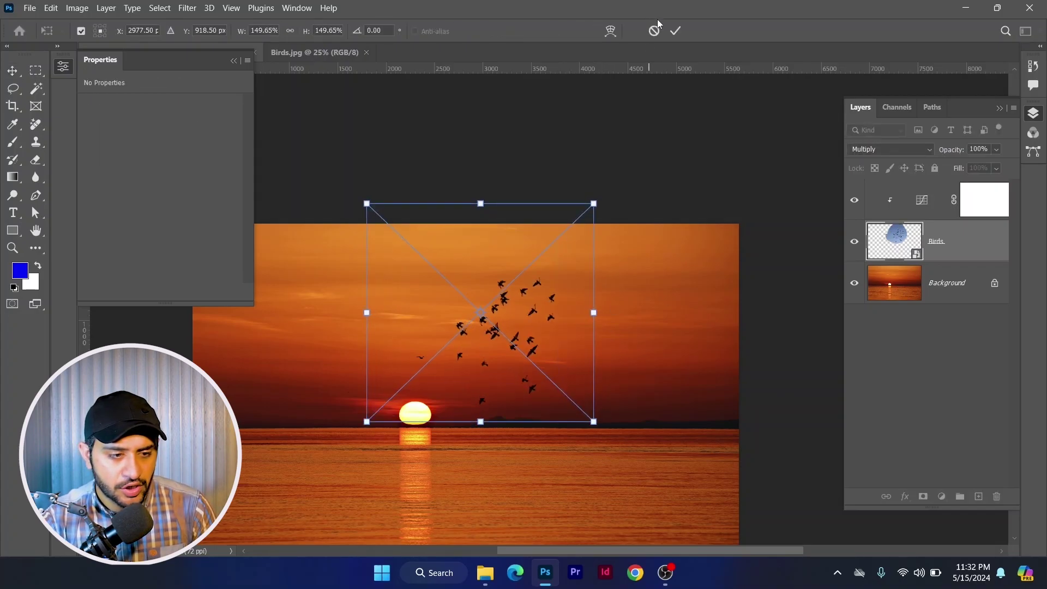
pyautogui.click(675, 31)
pyautogui.scroll(-2, 592, 202)
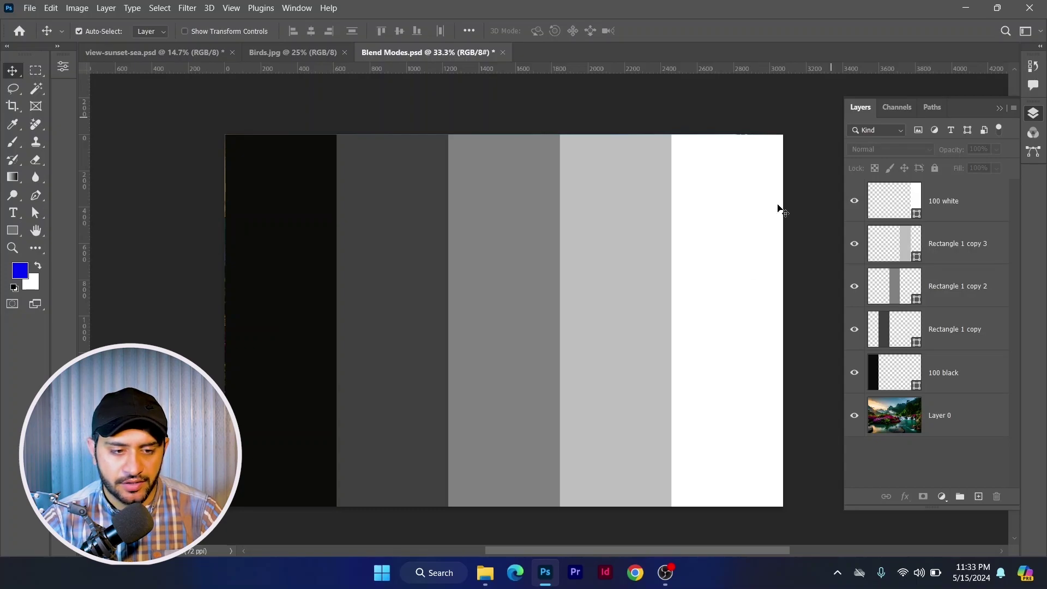
# Select the five strip layers in Blend Modes.psd, from 100 white to 100 black, and set their blend mode to Multiply.
pyautogui.click(938, 204)
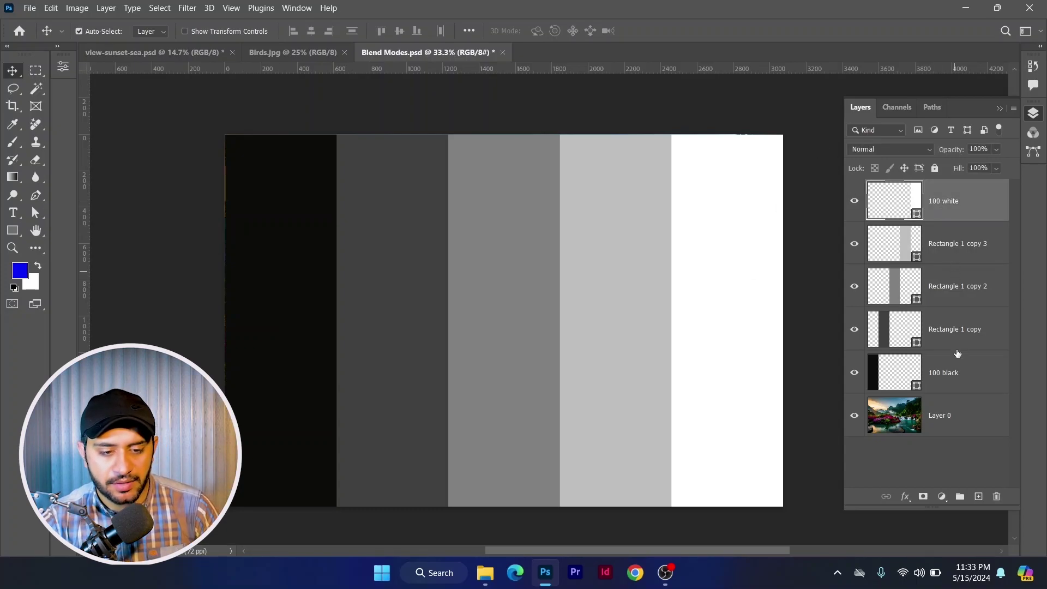
pyautogui.keyDown('shift'); pyautogui.click(968, 376); pyautogui.keyUp('shift')
pyautogui.click(916, 149)
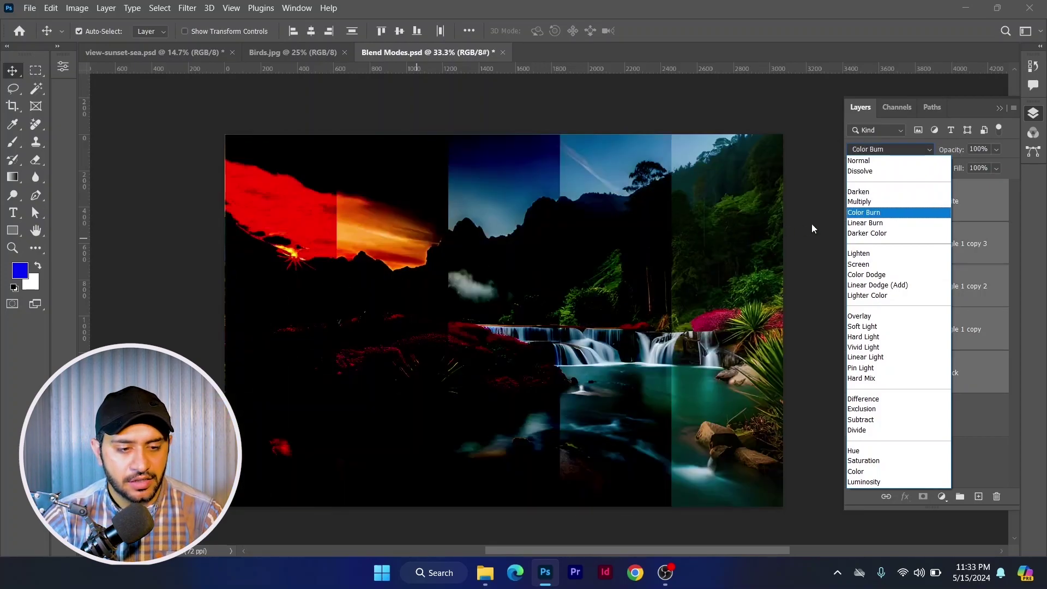
pyautogui.click(872, 202)
pyautogui.click(894, 150)
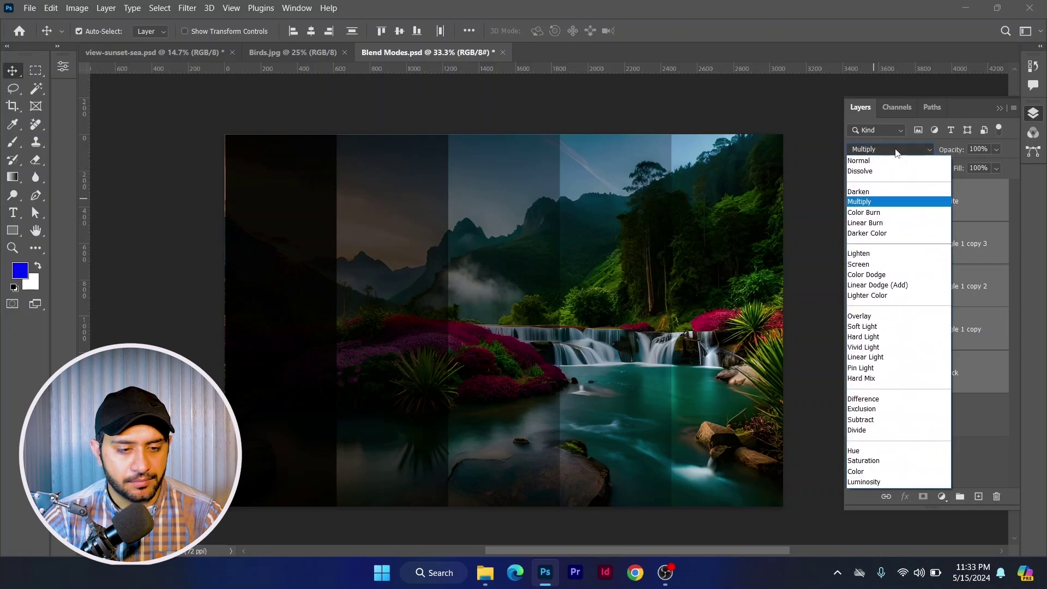
pyautogui.click(889, 201)
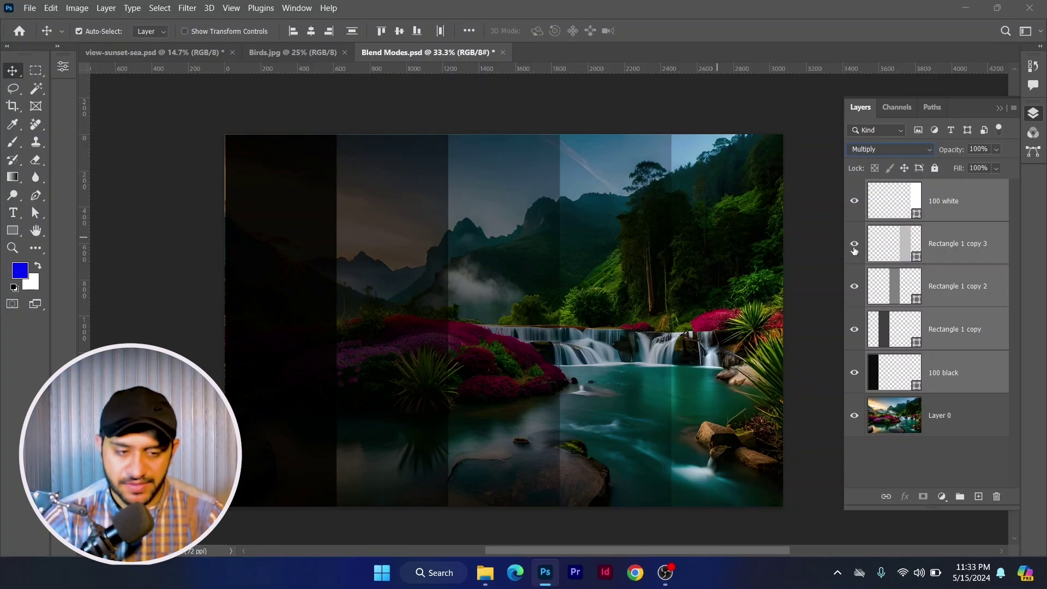
# Set the five strip layers' blend mode to Screen and deselect them.
pyautogui.click(912, 151)
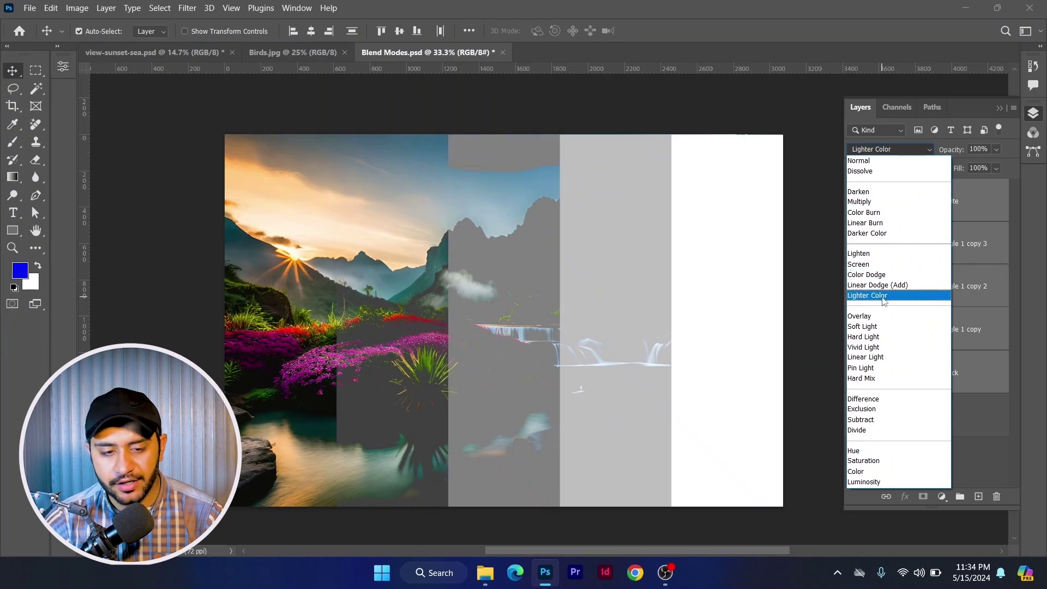
pyautogui.click(861, 263)
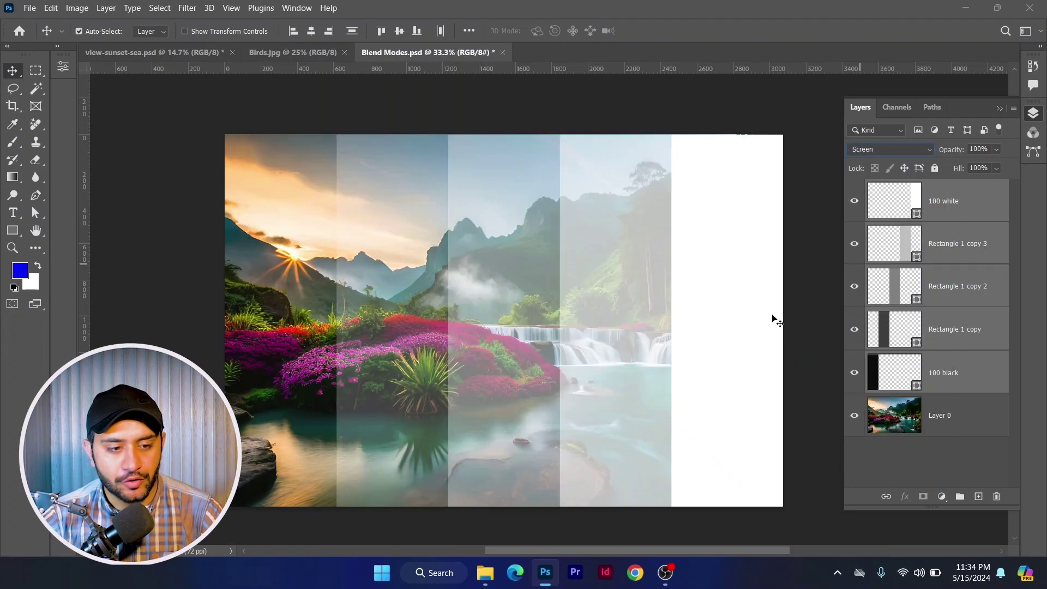
pyautogui.click(794, 300)
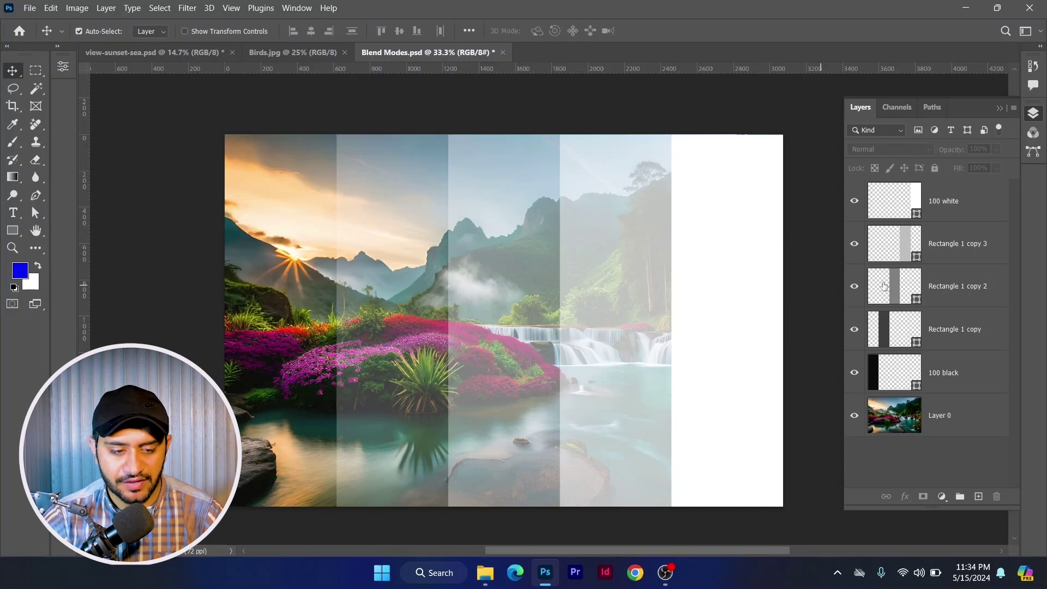
# Open Screen example.jpg and unlock its Background layer.
pyautogui.click(485, 572)
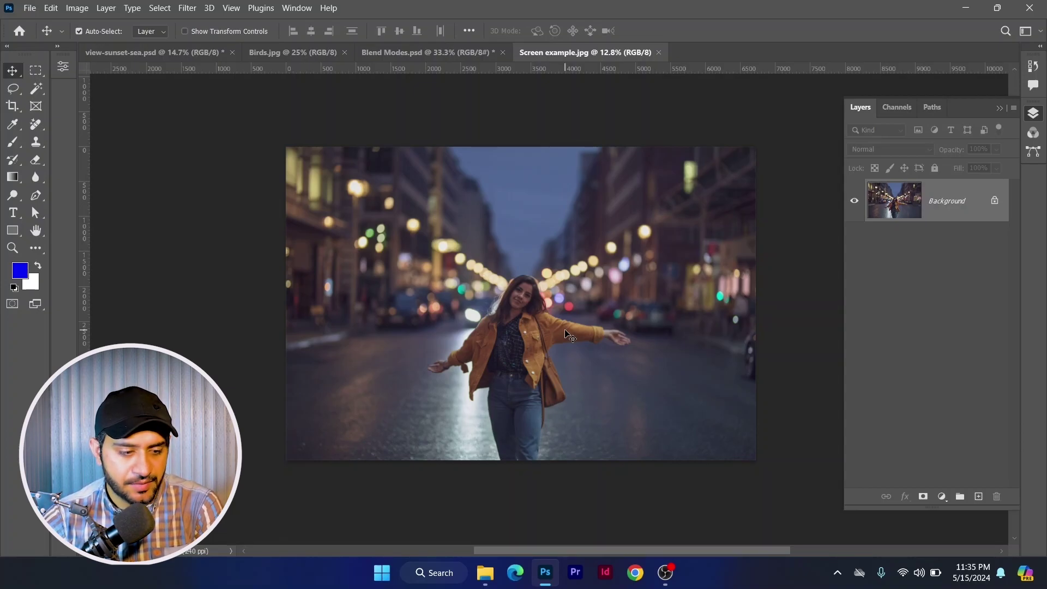
pyautogui.click(995, 201)
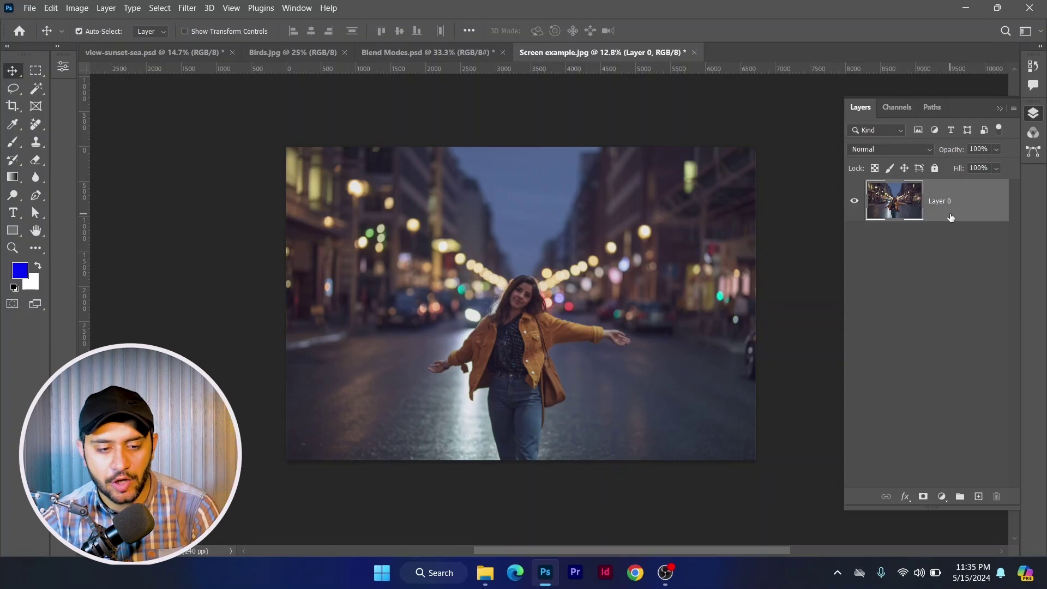
# Duplicate the street photo layer and set the copy's blend mode to Screen.
pyautogui.hotkey('ctrl', 'j')
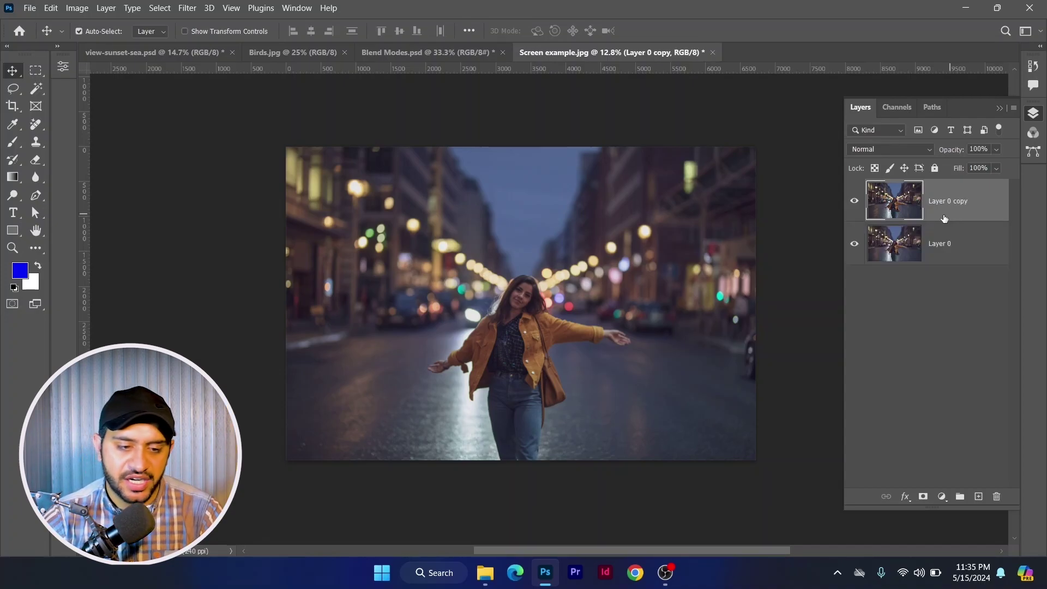
pyautogui.click(906, 149)
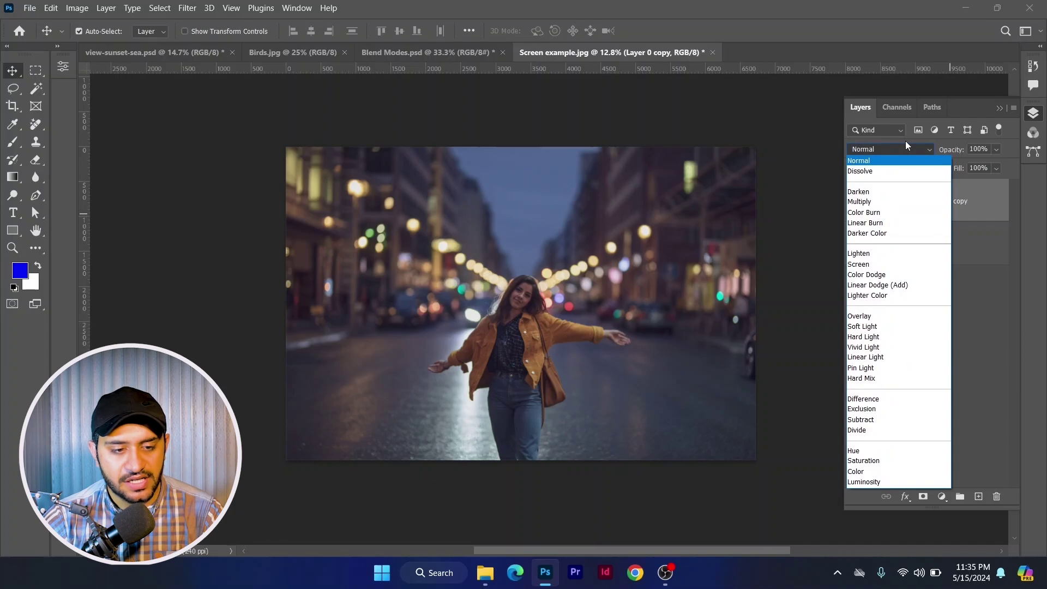
pyautogui.click(855, 265)
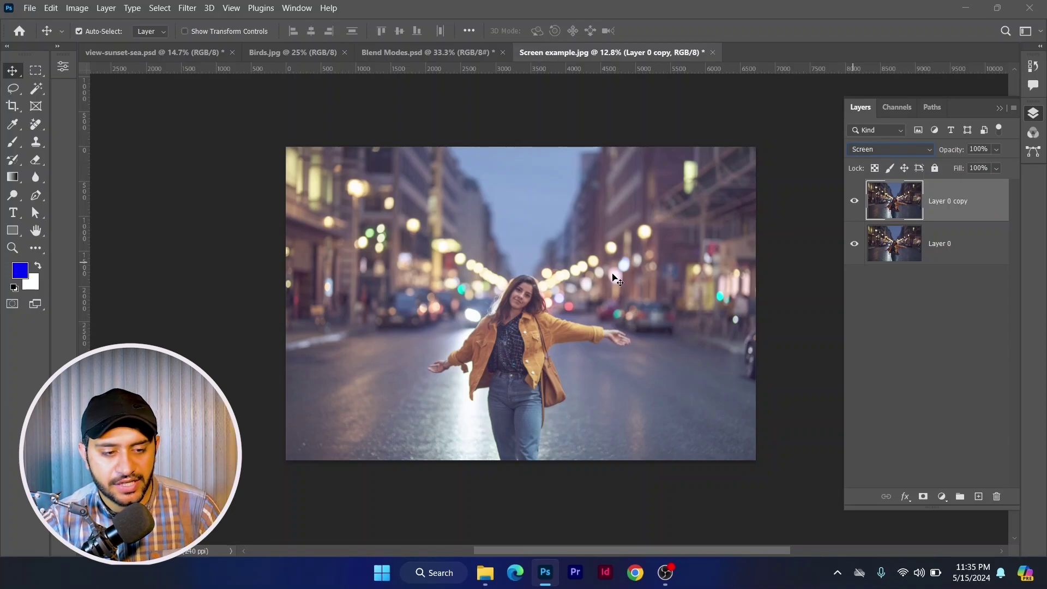
# Try enlarging the duplicate layer to about 112% and shifting it up and left, then undo both changes.
pyautogui.hotkey('ctrl', 't')
pyautogui.moveTo(755, 147); pyautogui.dragTo(784, 127)
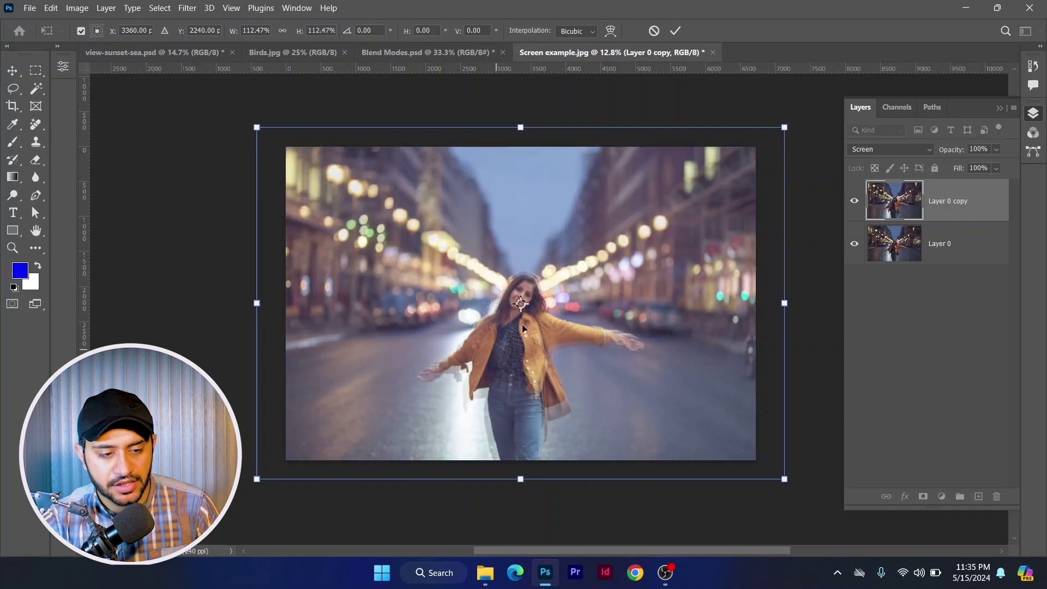
pyautogui.moveTo(602, 361); pyautogui.dragTo(503, 329)
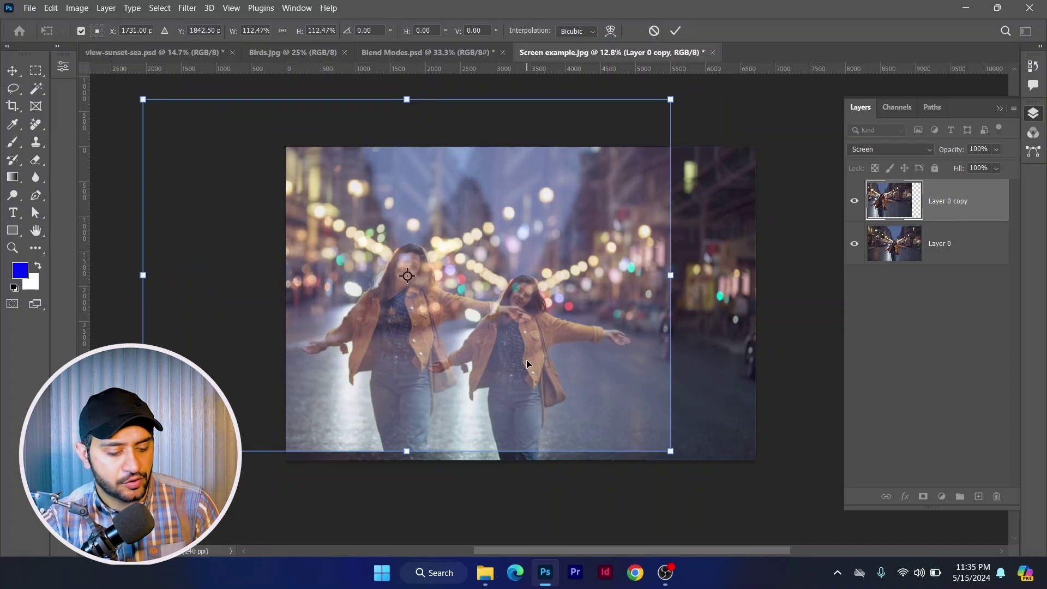
pyautogui.hotkey('ctrl', 'z')
pyautogui.hotkey('ctrl', 'z')
pyautogui.click(675, 31)
# Delete the duplicate street photo layer set to Screen.
pyautogui.doubleClick(948, 200)
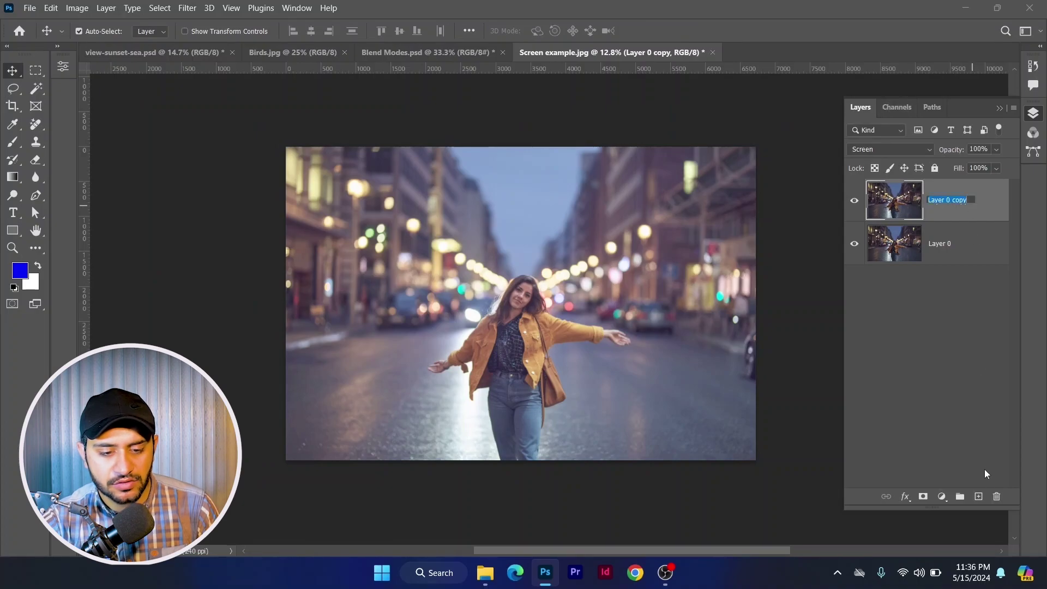
pyautogui.moveTo(959, 221); pyautogui.dragTo(998, 497)
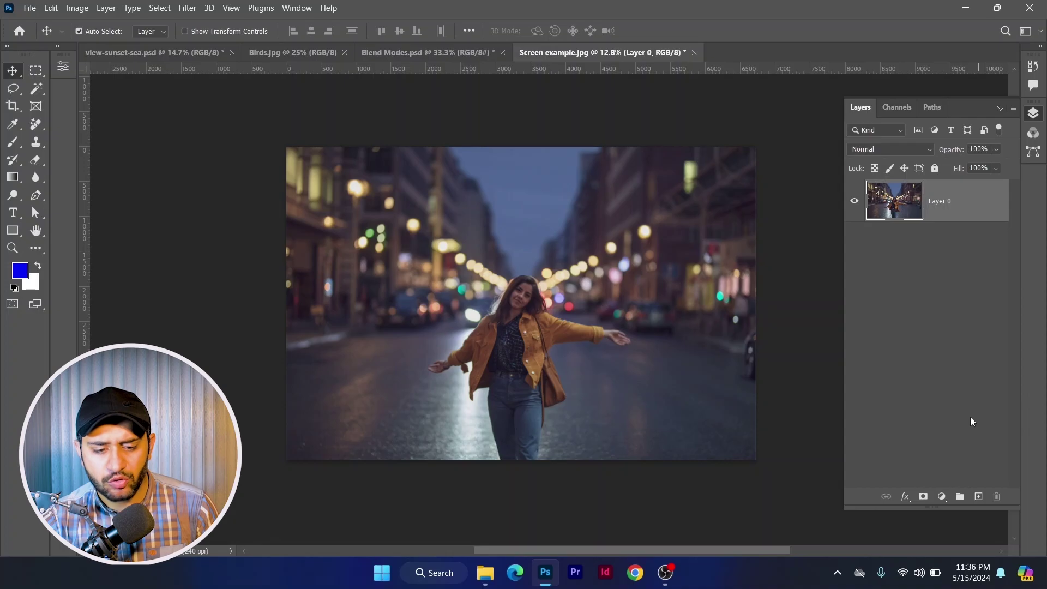
# Add a Levels adjustment layer above the street photo and set its blend mode to Screen.
pyautogui.click(941, 496)
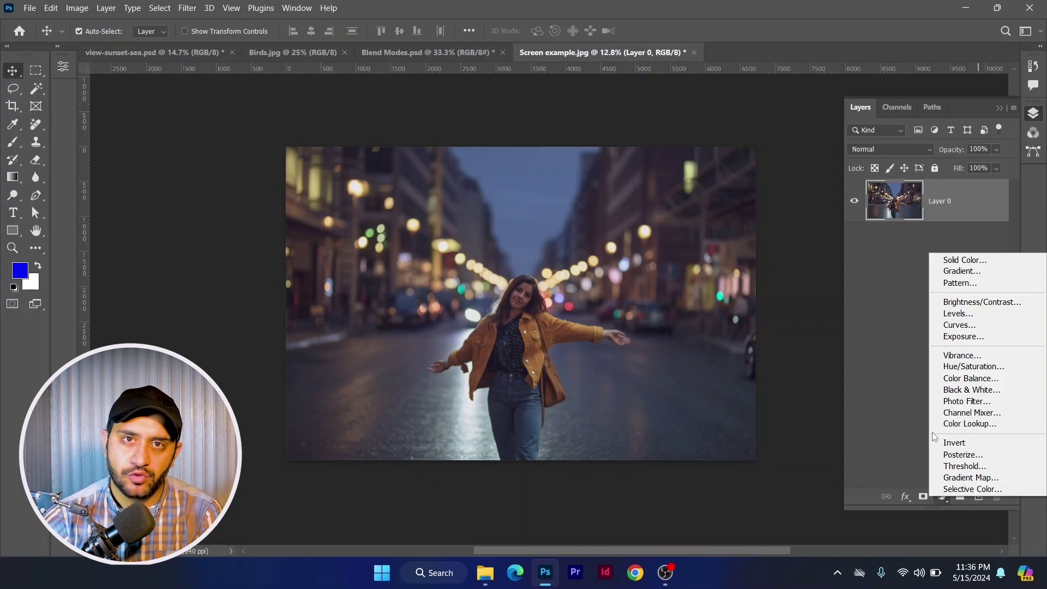
pyautogui.click(968, 315)
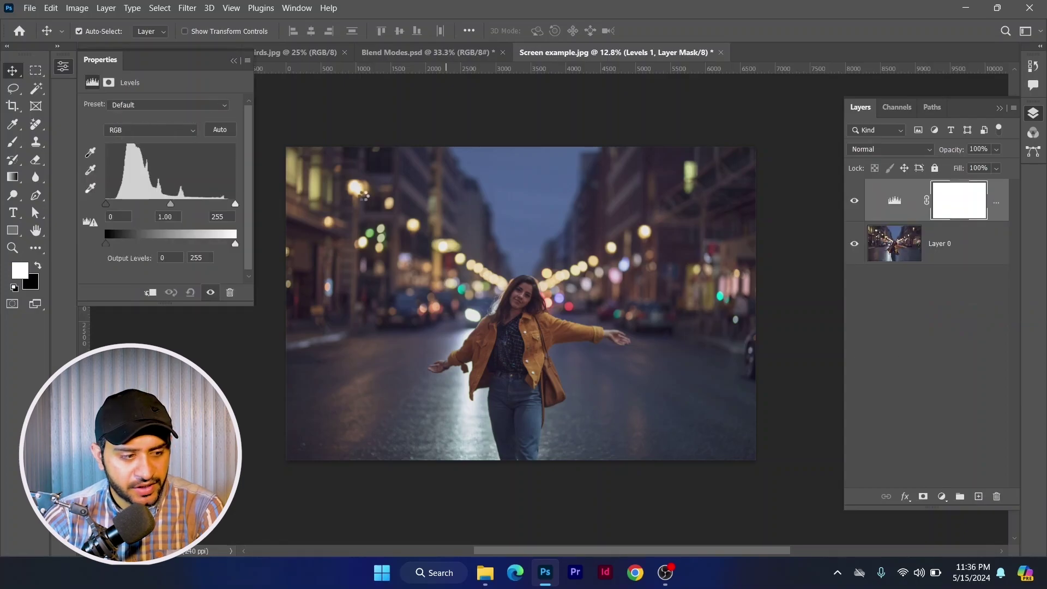
pyautogui.moveTo(233, 250)
pyautogui.mouseDown()
pyautogui.moveTo(187, 249)
pyautogui.moveTo(238, 247)
pyautogui.mouseUp()
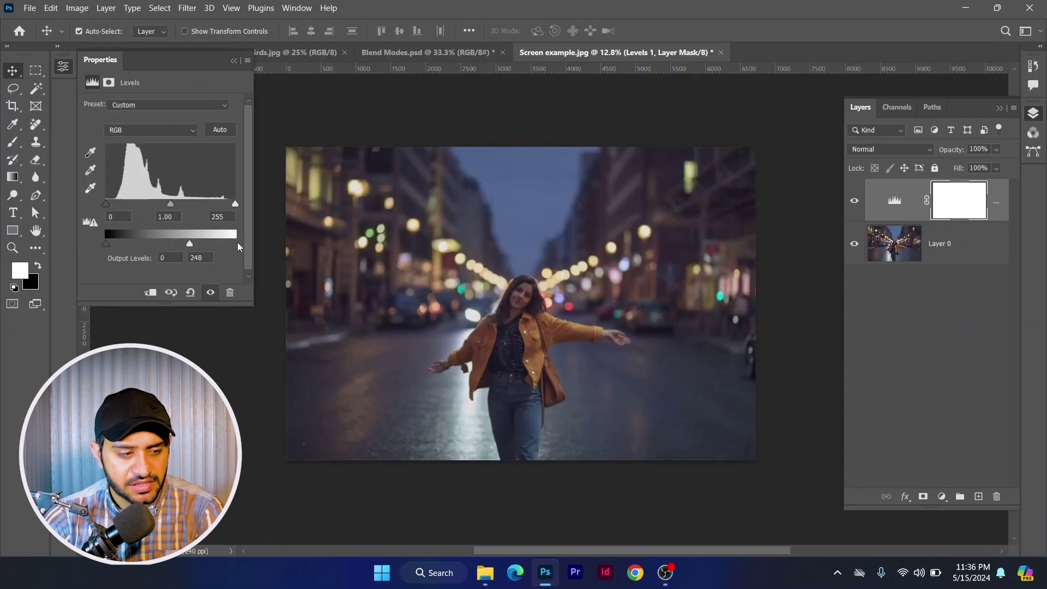
pyautogui.click(945, 350)
pyautogui.click(907, 217)
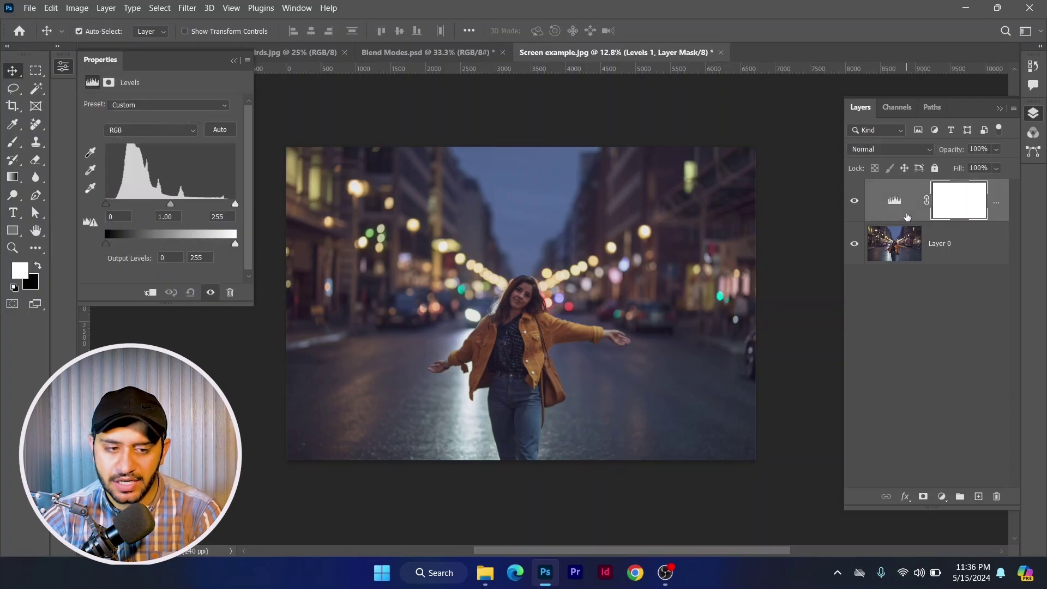
pyautogui.click(927, 151)
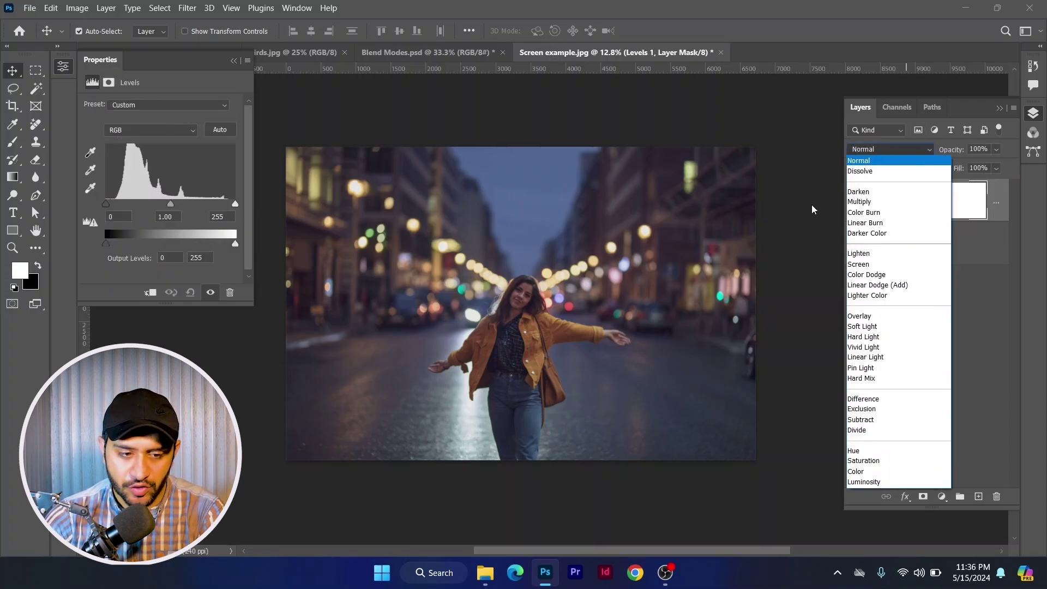
pyautogui.click(854, 265)
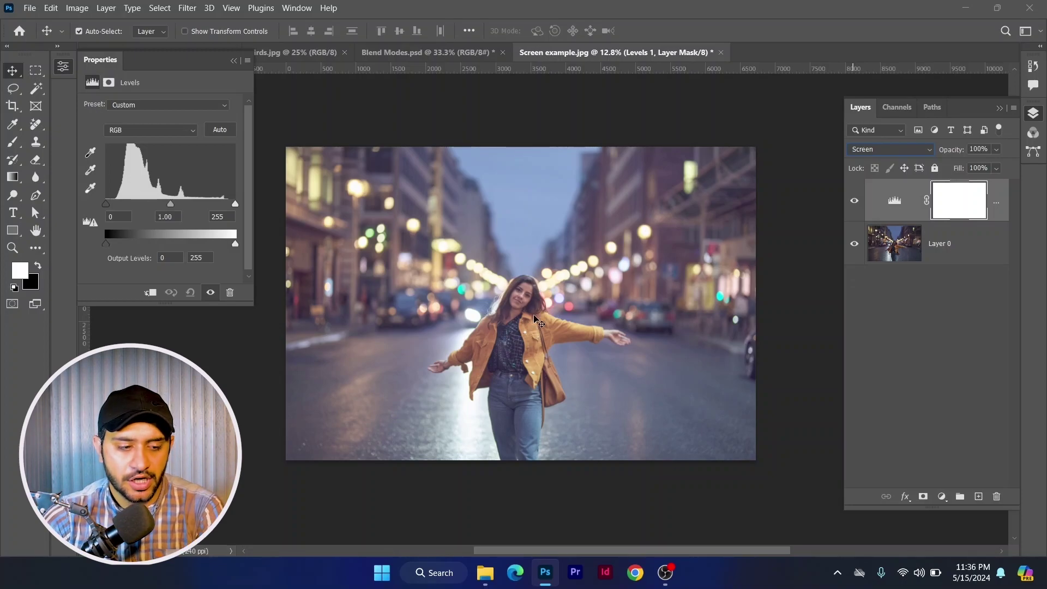
pyautogui.click(806, 247)
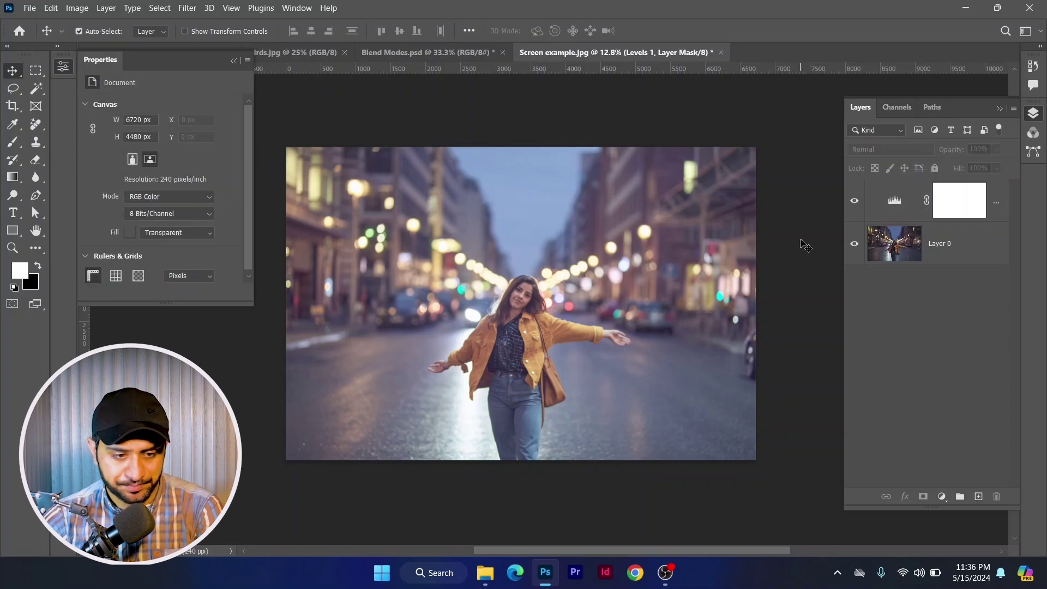
# Try enlarging the street photo layer beneath the Levels adjustment, then undo the scaling.
pyautogui.click(650, 332)
pyautogui.press('ctrl')
pyautogui.moveTo(621, 308); pyautogui.dragTo(643, 308)
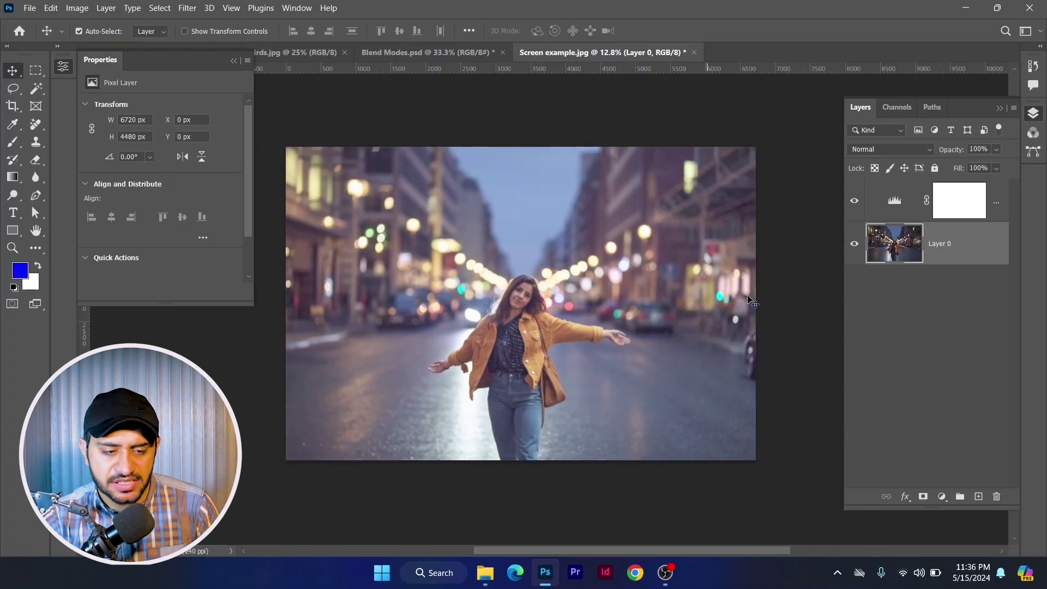
pyautogui.hotkey('ctrl', 't')
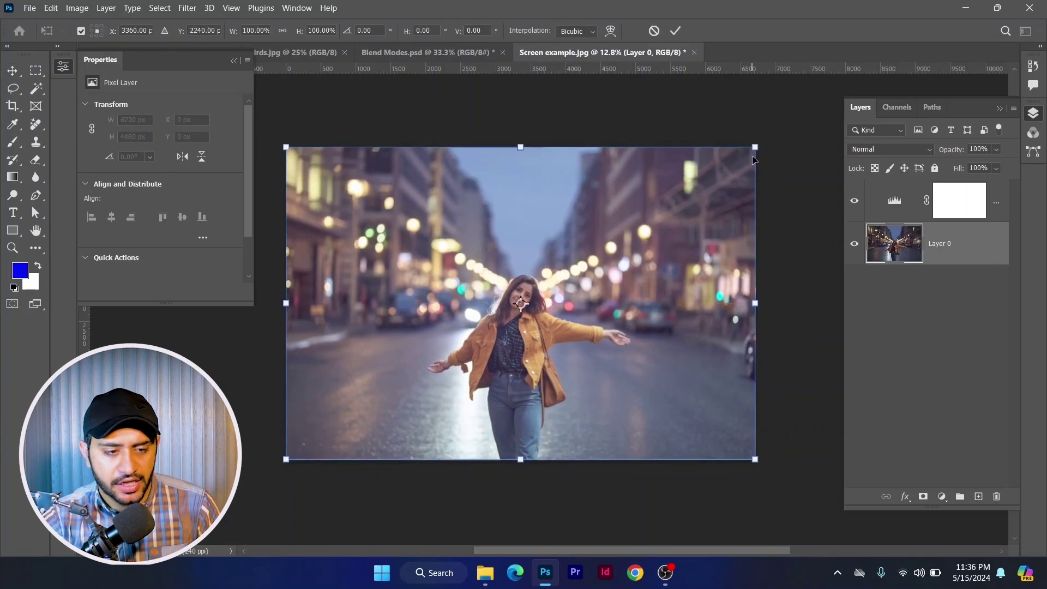
pyautogui.moveTo(757, 147); pyautogui.dragTo(796, 123)
pyautogui.hotkey('ctrl', 'z')
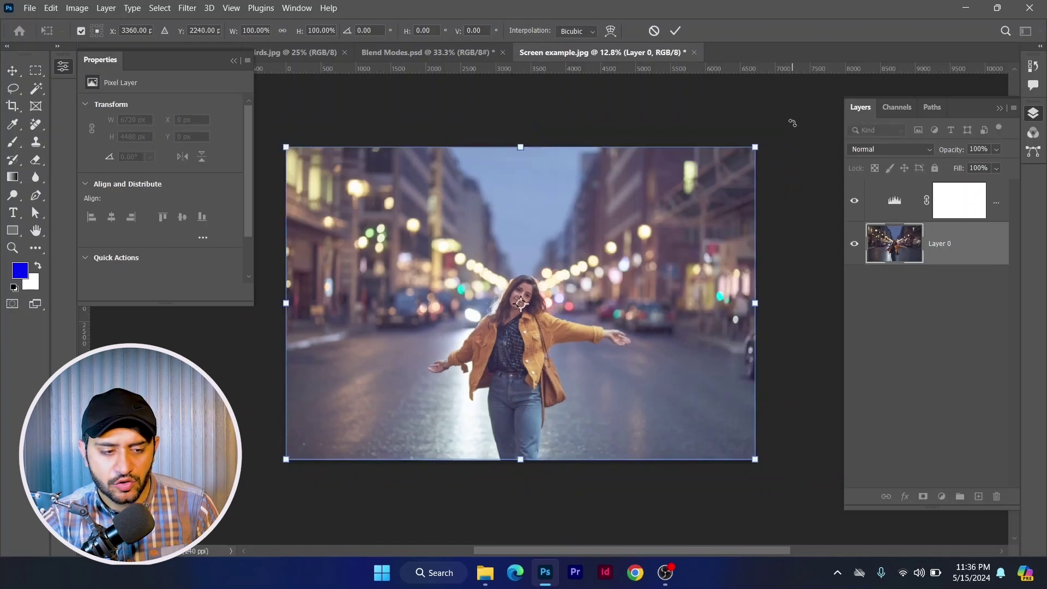
# In the Levels layer's Blending Options, split the Underlying Layer Blend If highlight slider to about 58 / 240 and apply it.
pyautogui.click(919, 202)
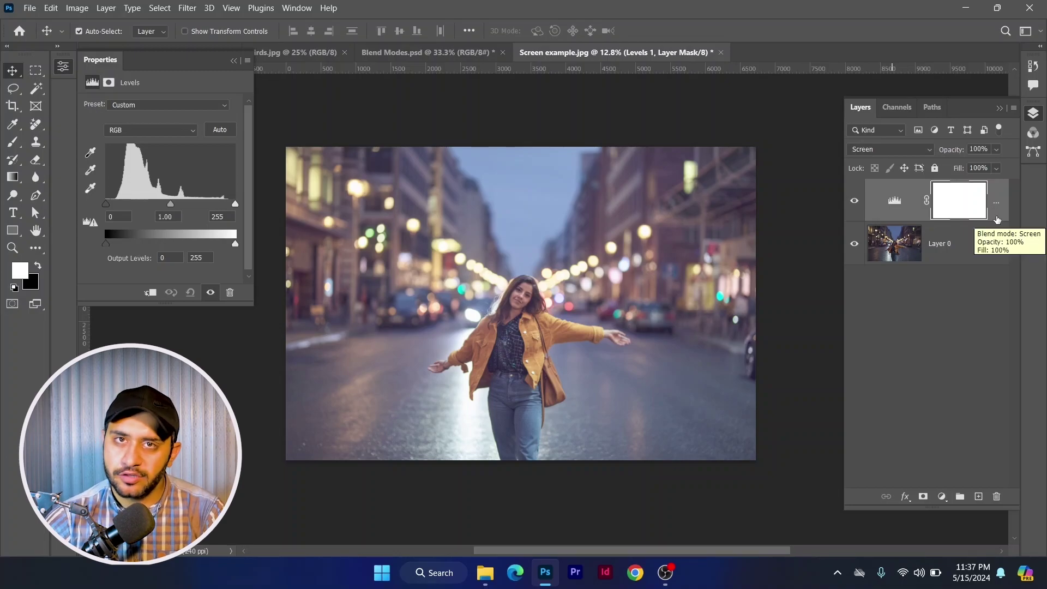
pyautogui.click(996, 219)
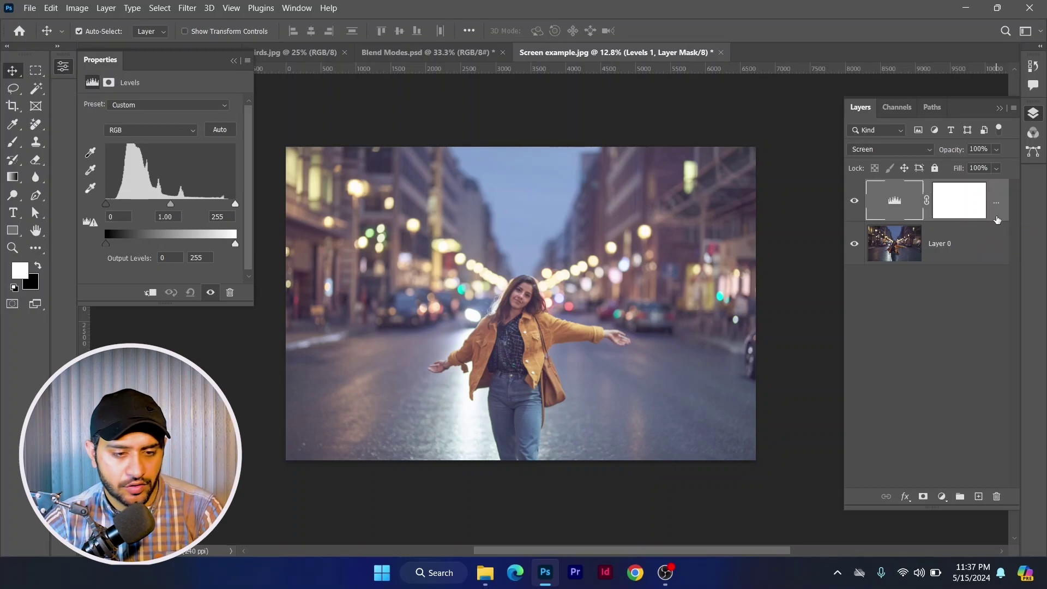
pyautogui.doubleClick(997, 219)
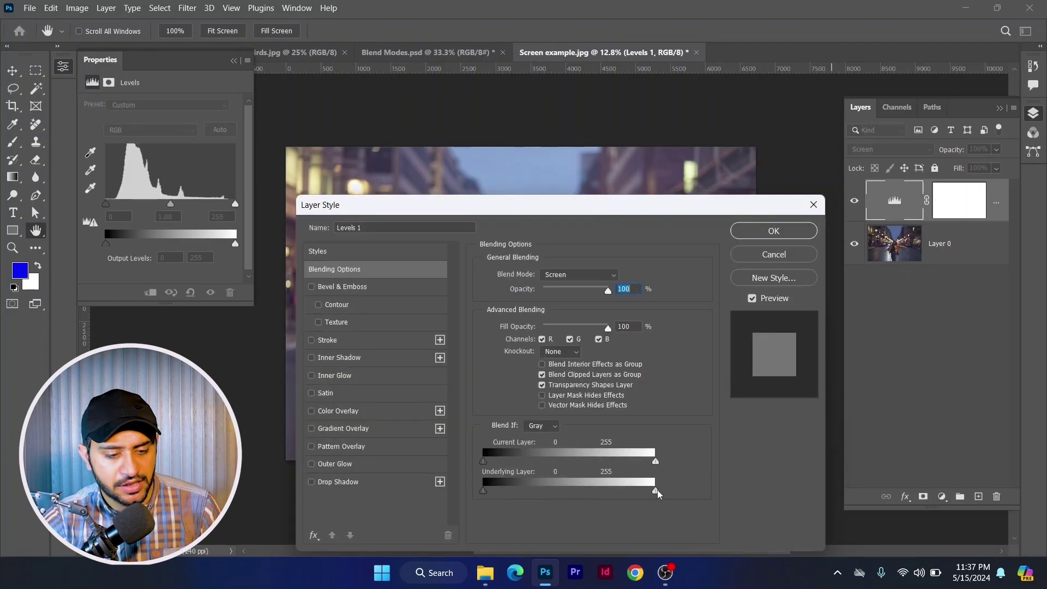
pyautogui.press('super')
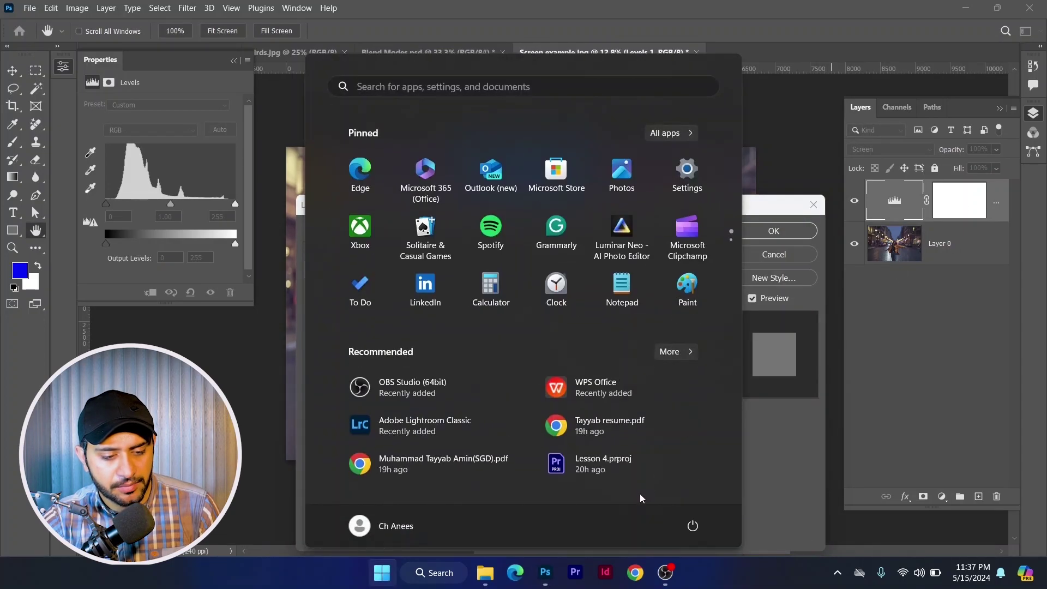
pyautogui.press('super')
pyautogui.press('super')
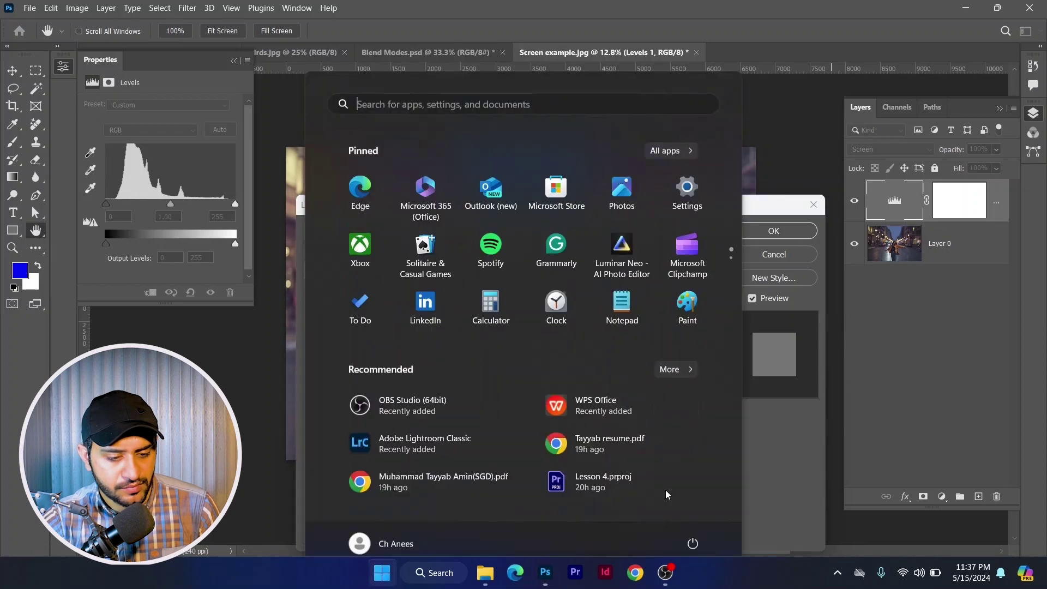
pyautogui.press('super')
pyautogui.press('alt')
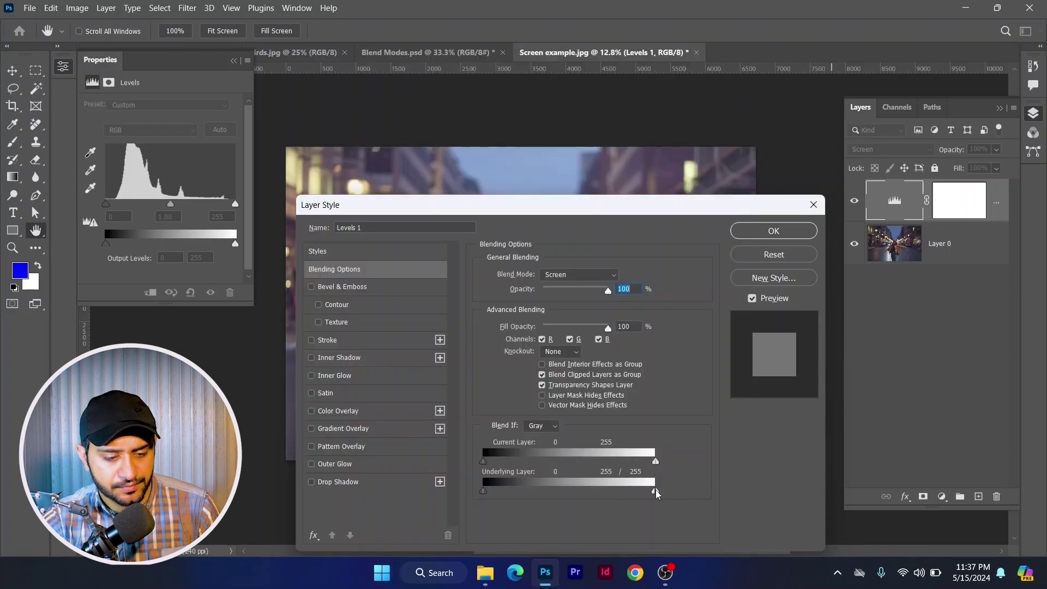
pyautogui.moveTo(655, 493); pyautogui.dragTo(522, 498)
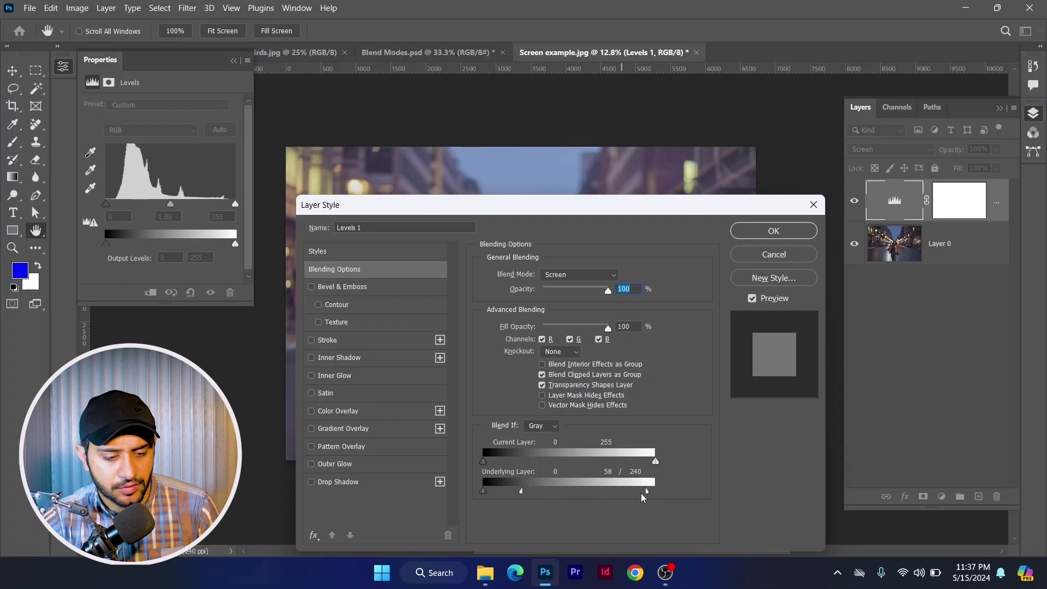
pyautogui.click(773, 230)
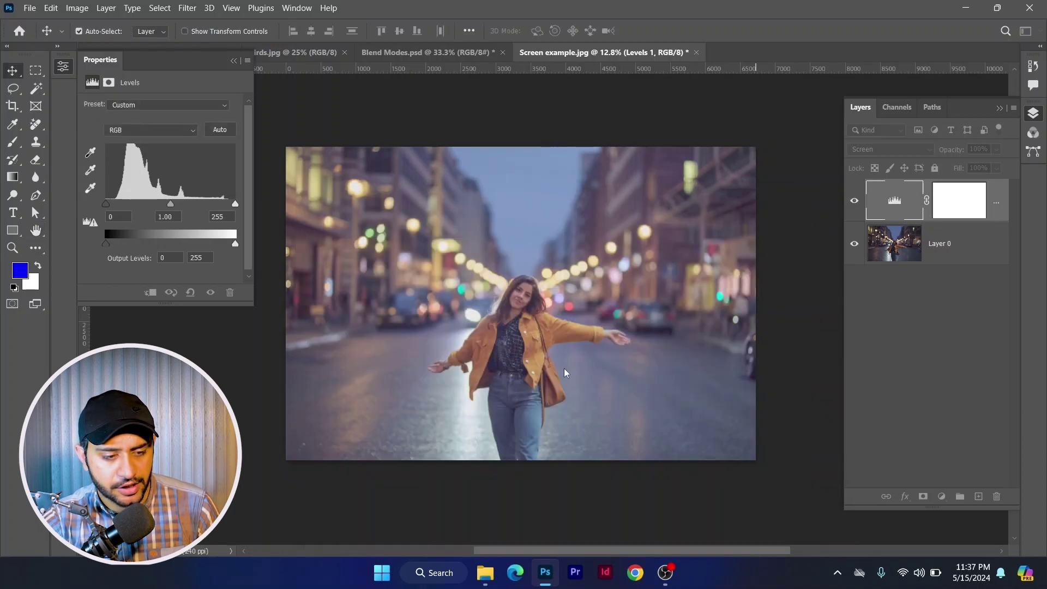
# Compare the street photo with and without the Levels layer, then deselect it and collapse the adjustment properties.
pyautogui.click(853, 200)
pyautogui.click(854, 201)
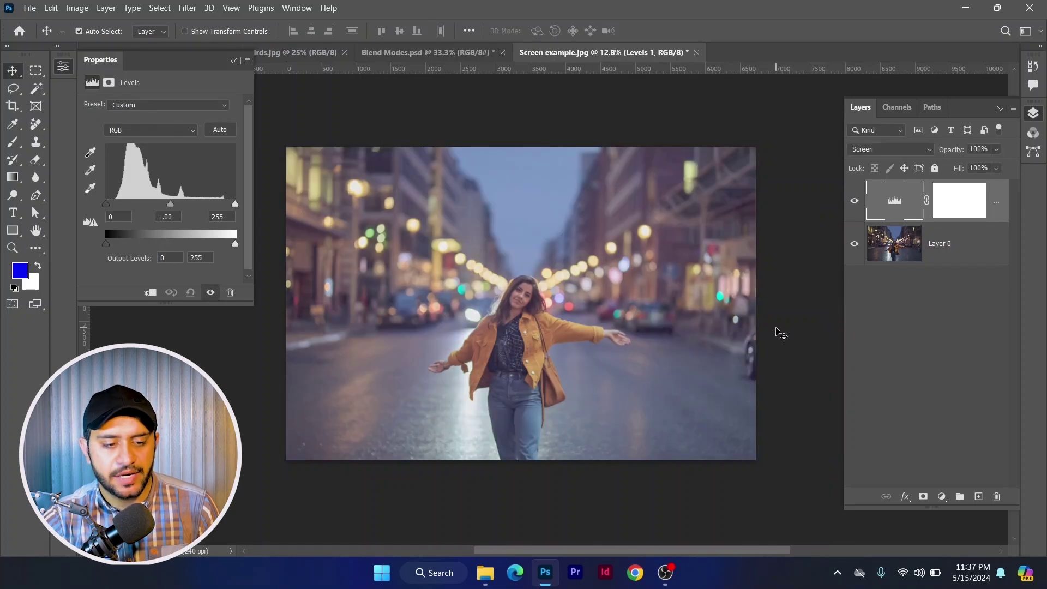
pyautogui.click(780, 333)
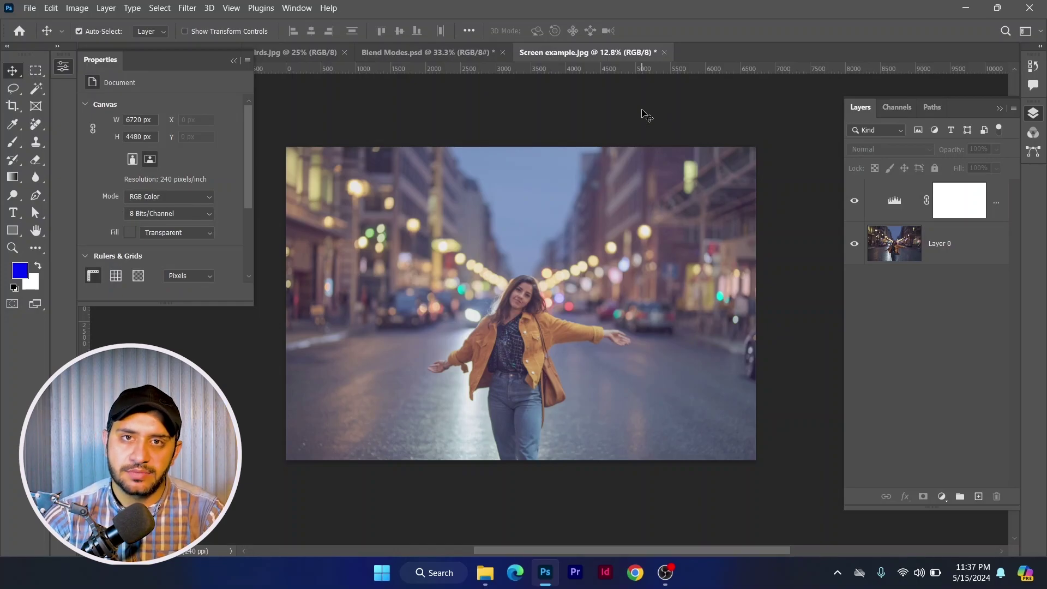
pyautogui.click(233, 60)
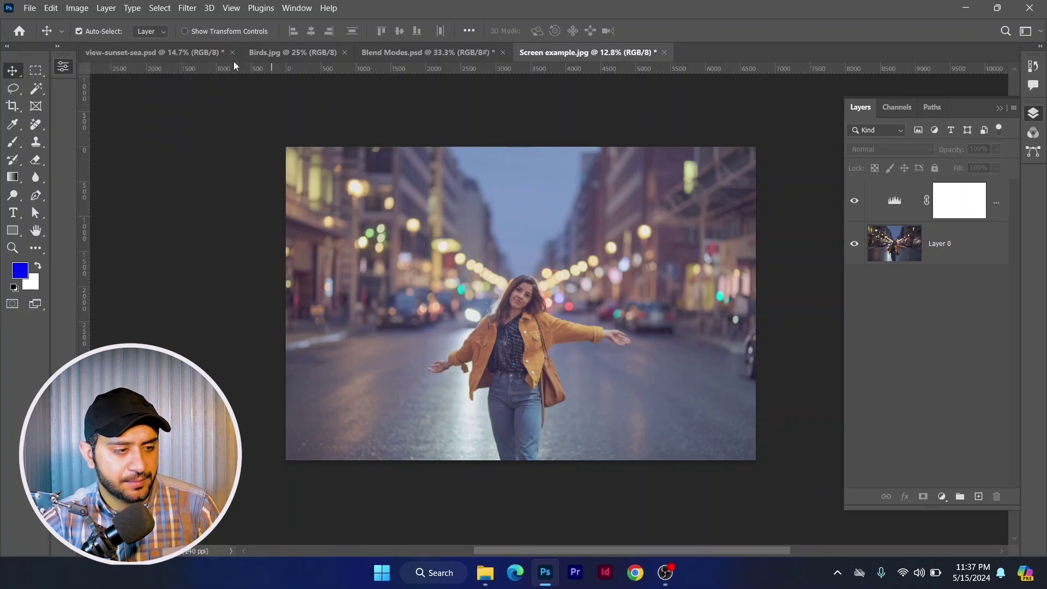
# Return to Blend Modes.psd and set the five rectangle layers from 100 white to 100 black to Normal.
pyautogui.click(199, 55)
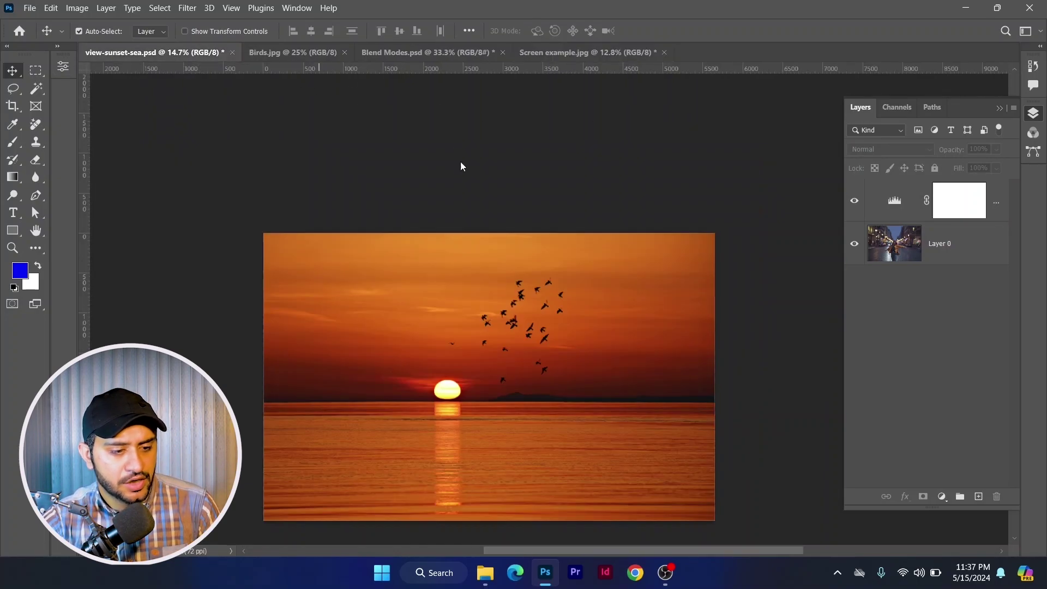
pyautogui.click(423, 53)
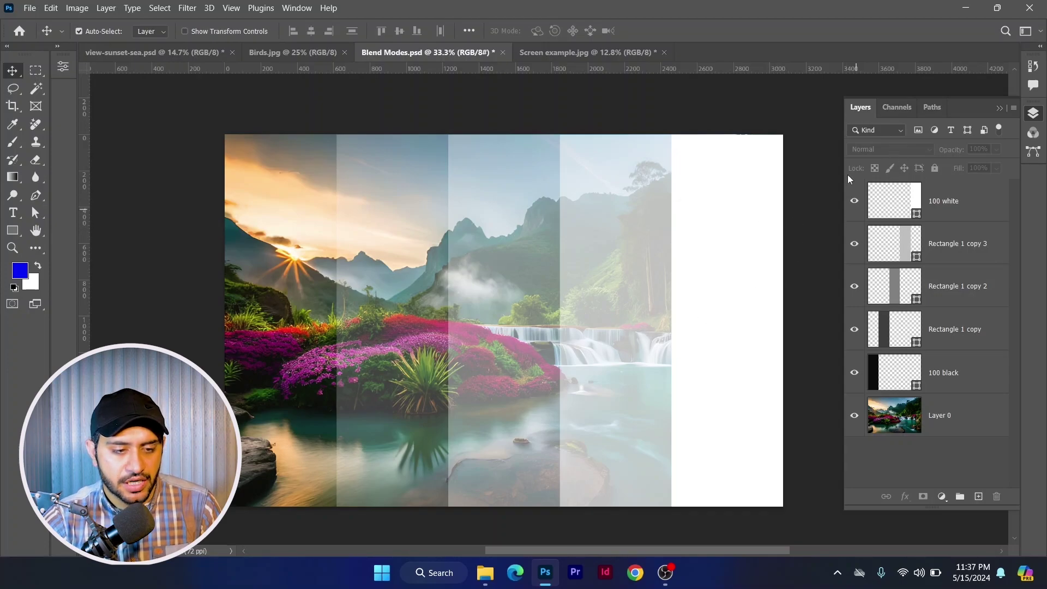
pyautogui.click(942, 211)
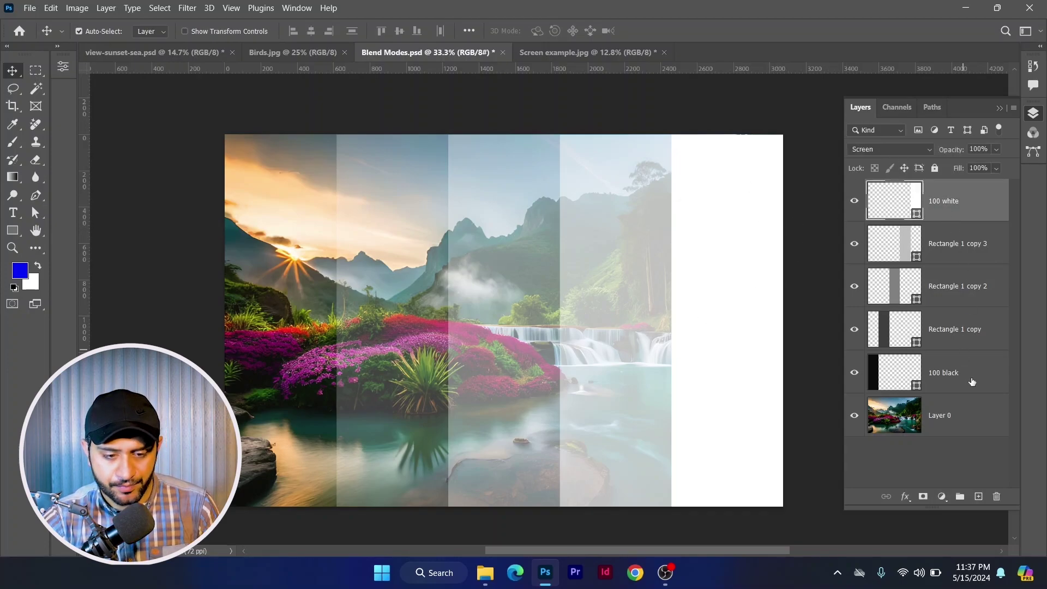
pyautogui.keyDown('shift'); pyautogui.click(972, 380); pyautogui.keyUp('shift')
pyautogui.click(905, 150)
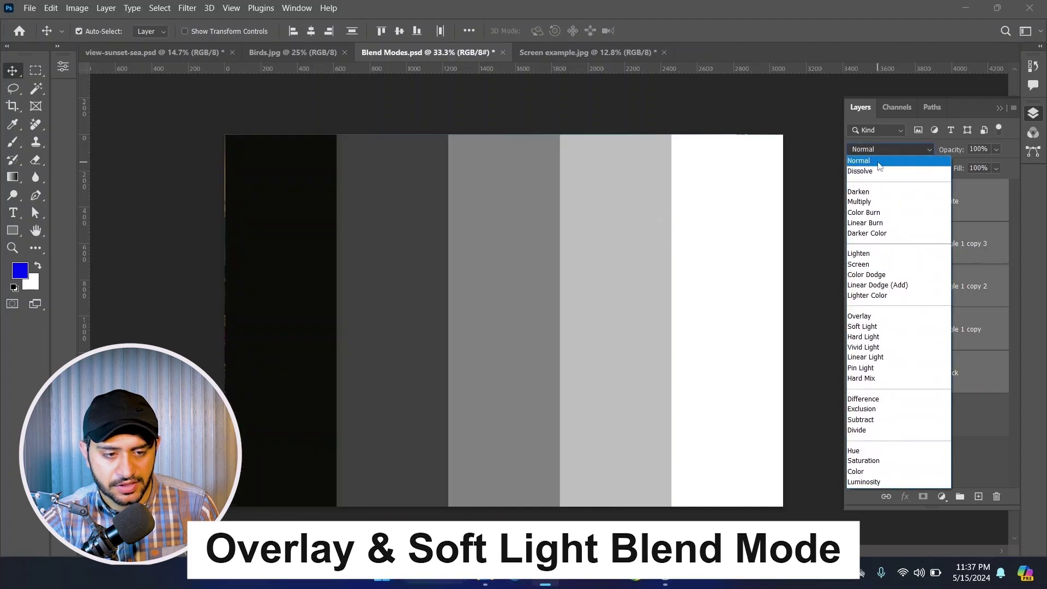
pyautogui.click(879, 165)
pyautogui.click(822, 148)
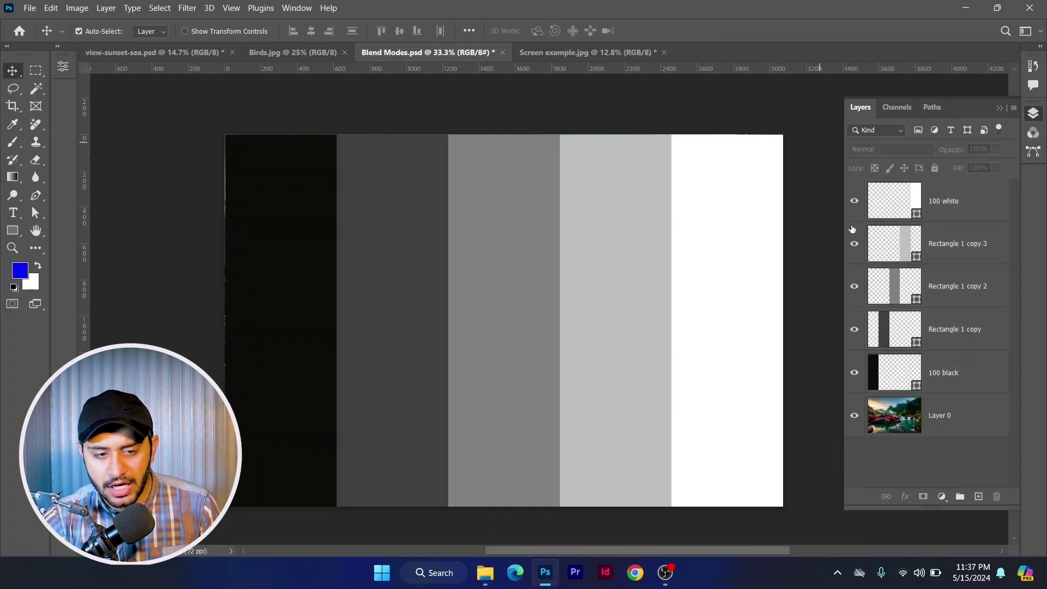
# Select the five rectangle layers from 100 white to 100 black and set their blend mode to Overlay.
pyautogui.click(964, 200)
pyautogui.keyDown('shift'); pyautogui.click(966, 382); pyautogui.keyUp('shift')
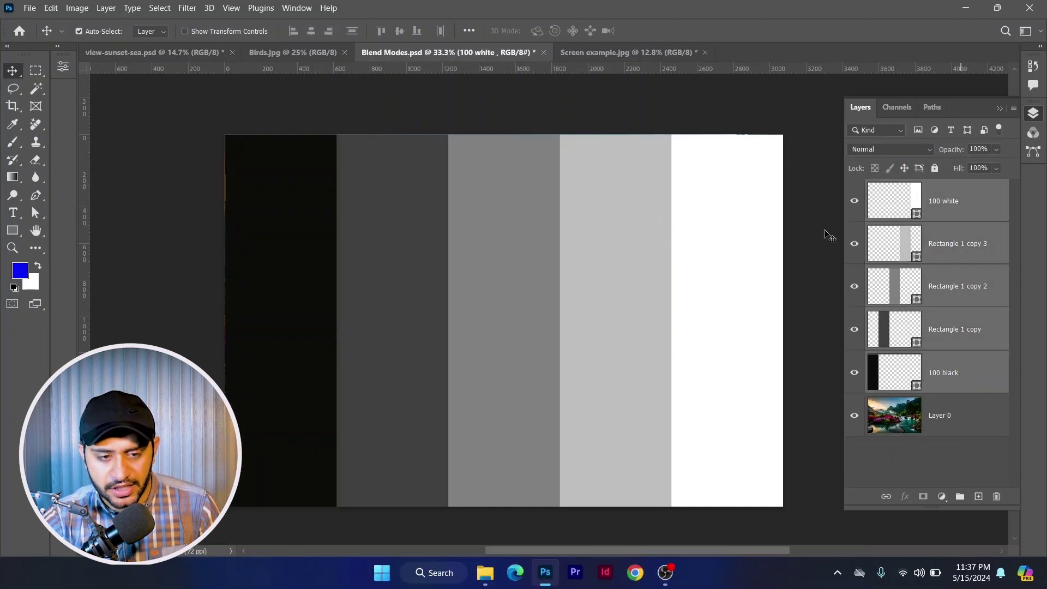
pyautogui.click(911, 153)
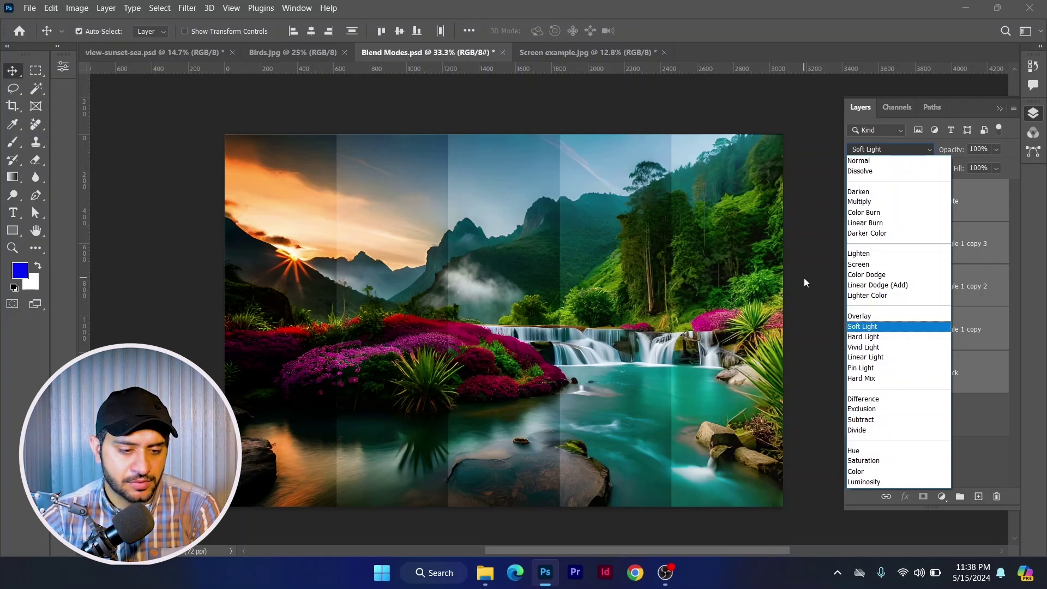
pyautogui.click(861, 316)
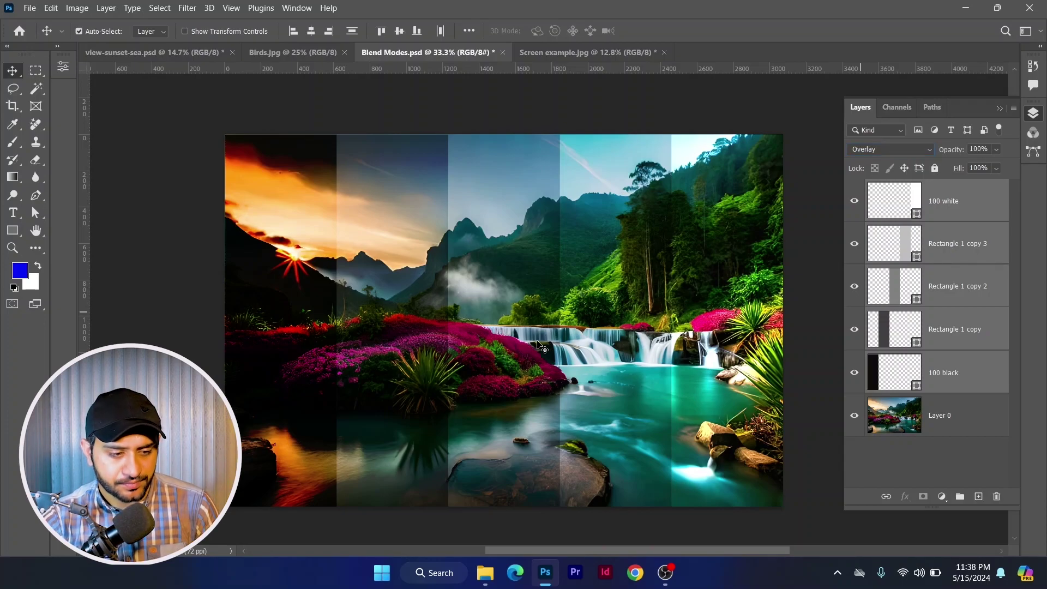
# Group the five Overlay rectangle layers, toggle the group's visibility to compare with the original photo, and expand the group.
pyautogui.scroll(3, 540, 344)
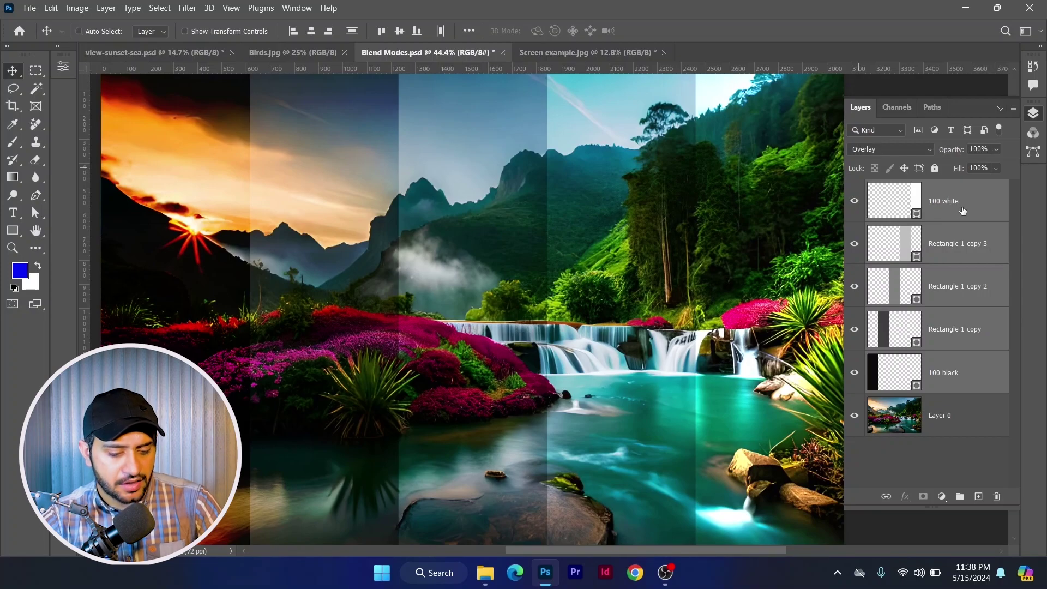
pyautogui.hotkey('ctrl', 'g')
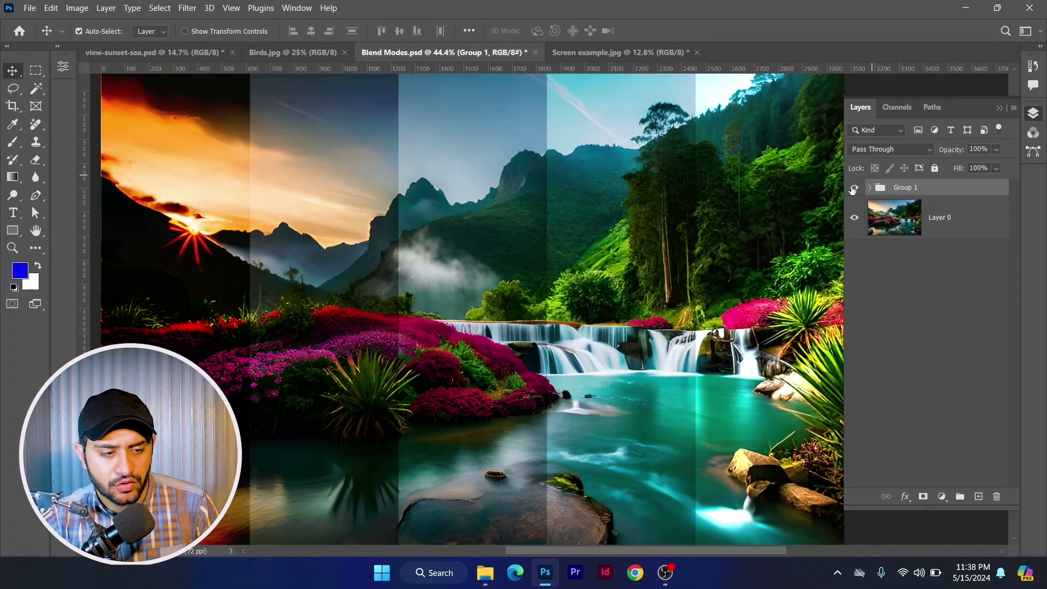
pyautogui.click(854, 188)
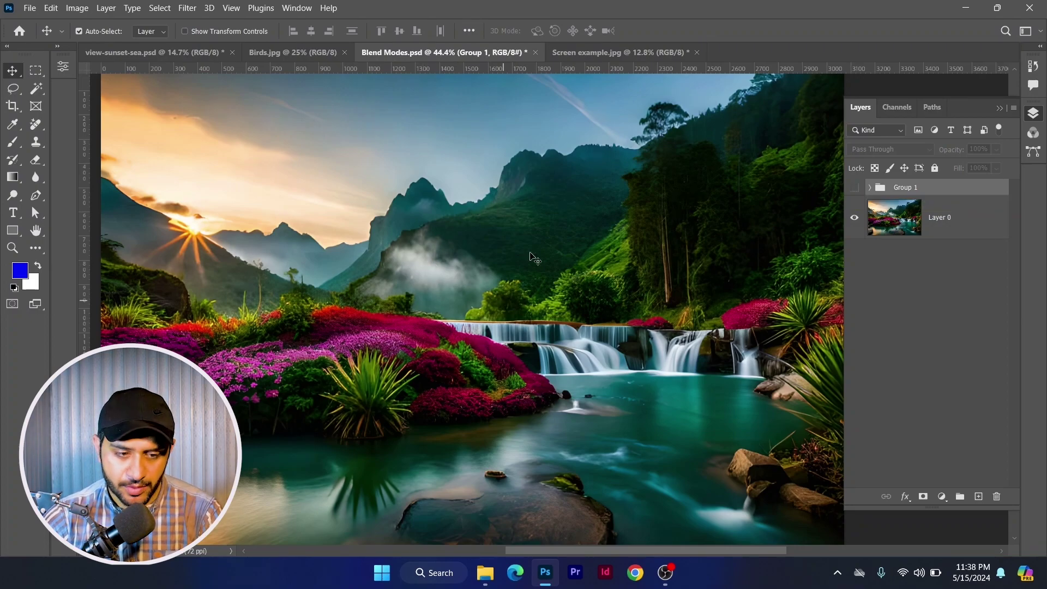
pyautogui.click(853, 189)
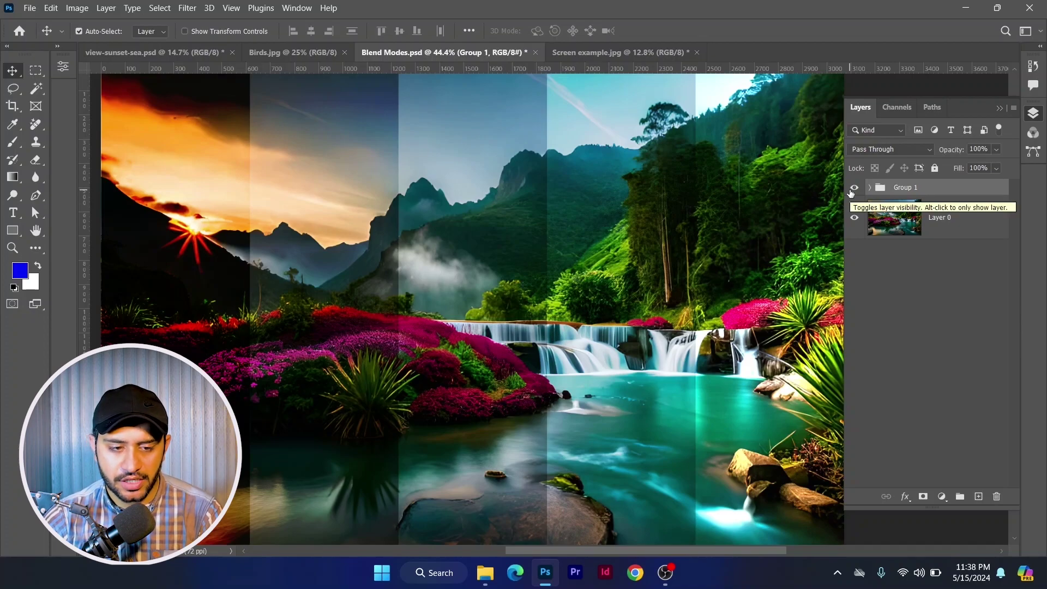
pyautogui.click(870, 188)
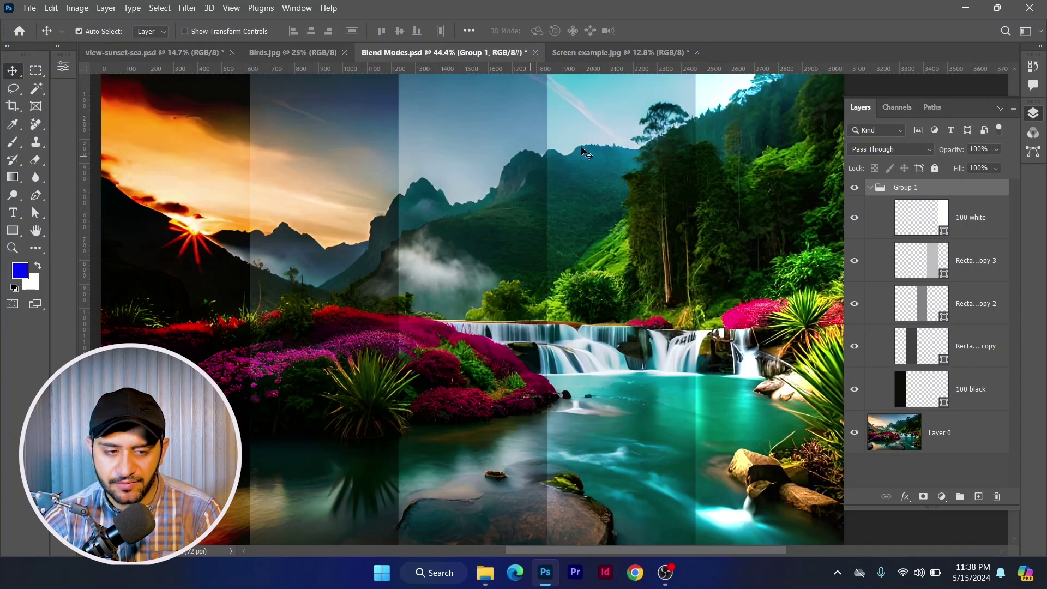
pyautogui.click(854, 187)
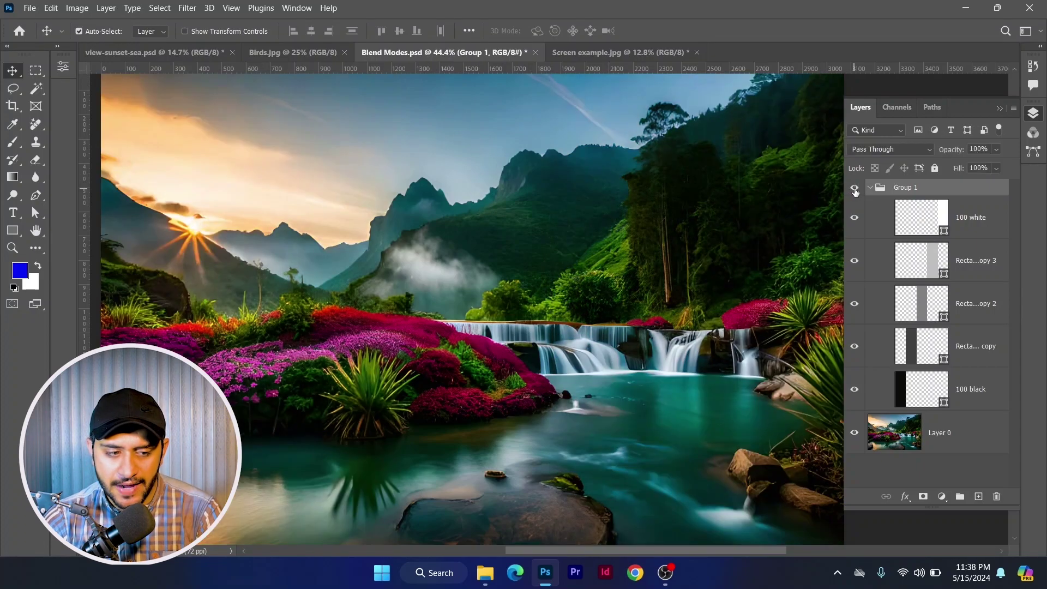
# Show Group 1, select its five rectangle layers, and set their blend mode to Soft Light, comparing it with Overlay.
pyautogui.click(854, 188)
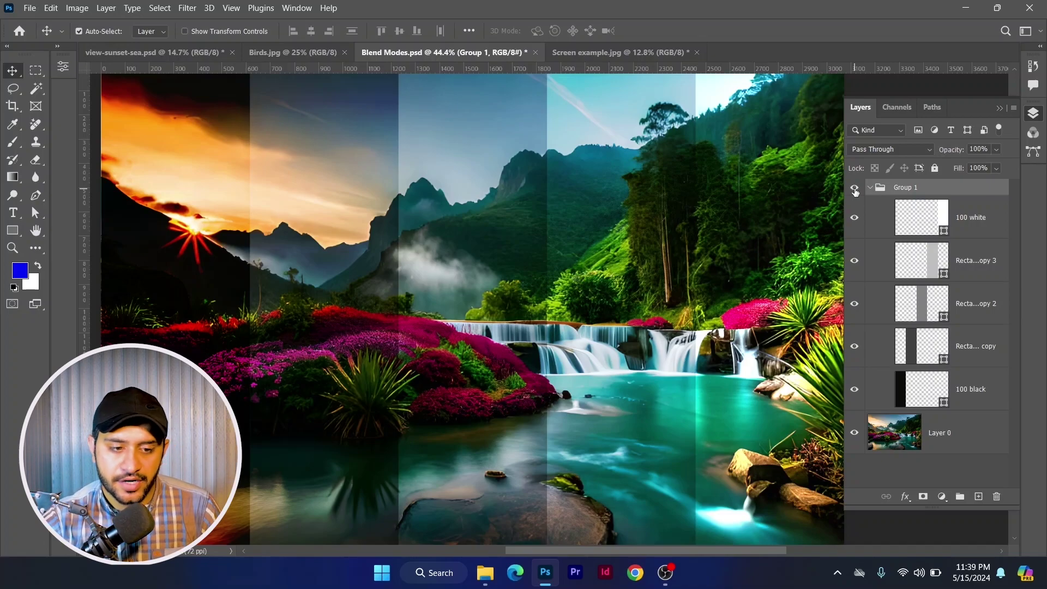
pyautogui.click(897, 212)
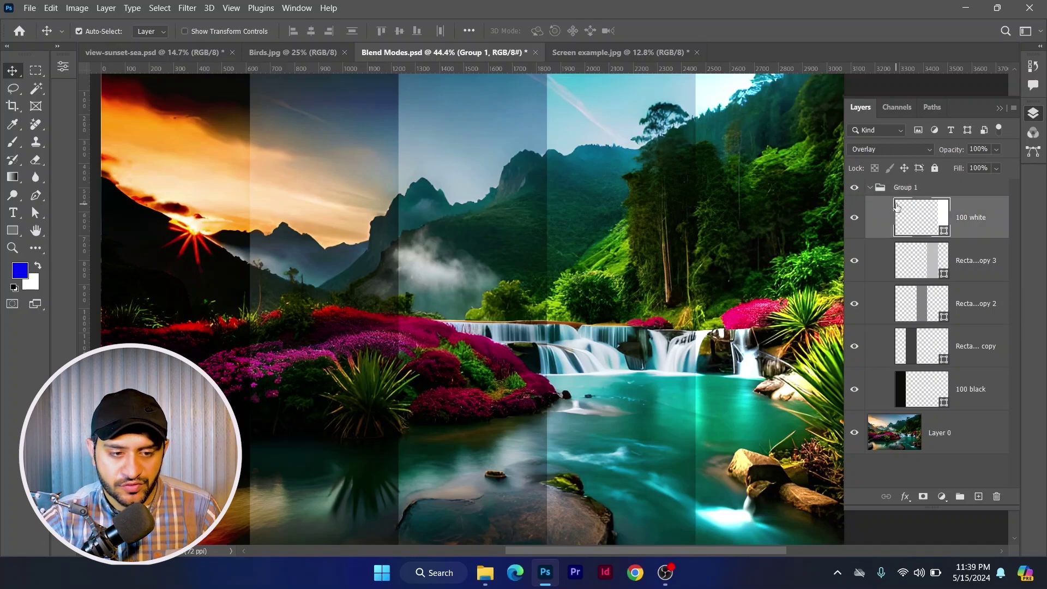
pyautogui.keyDown('shift'); pyautogui.click(941, 381); pyautogui.keyUp('shift')
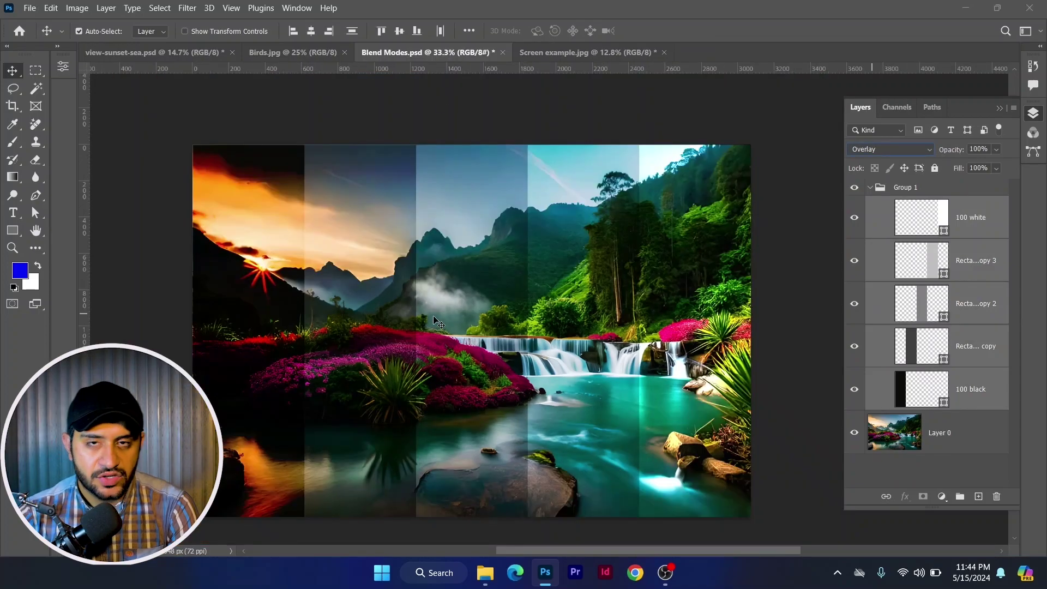
pyautogui.click(910, 153)
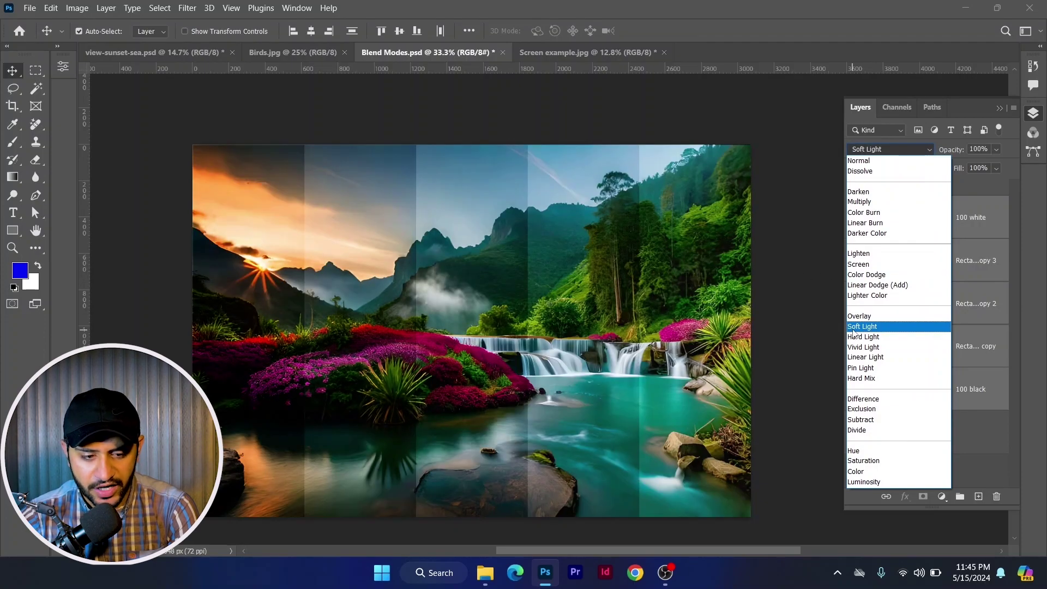
pyautogui.click(862, 326)
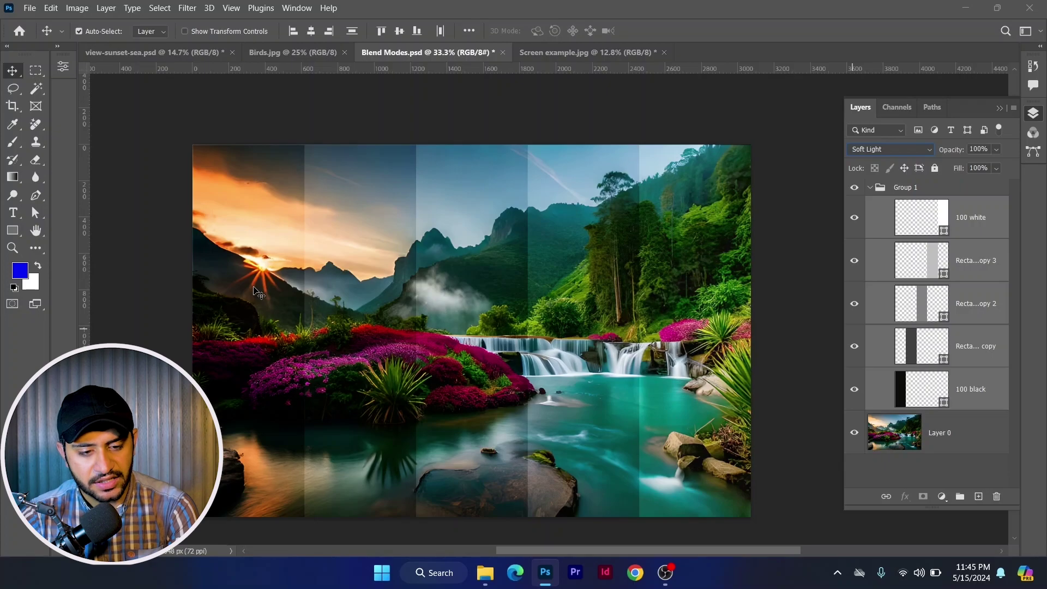
pyautogui.click(892, 152)
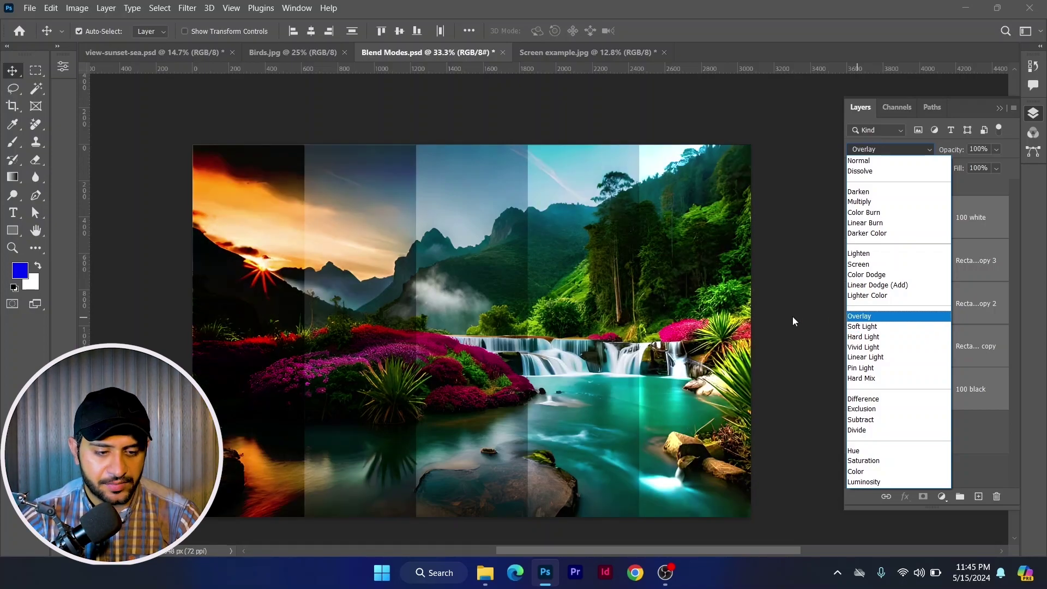
pyautogui.click(862, 326)
# Open Overlay example.jpg from the Prectice files folder and add a Curves adjustment layer above the bird image.
pyautogui.click(486, 572)
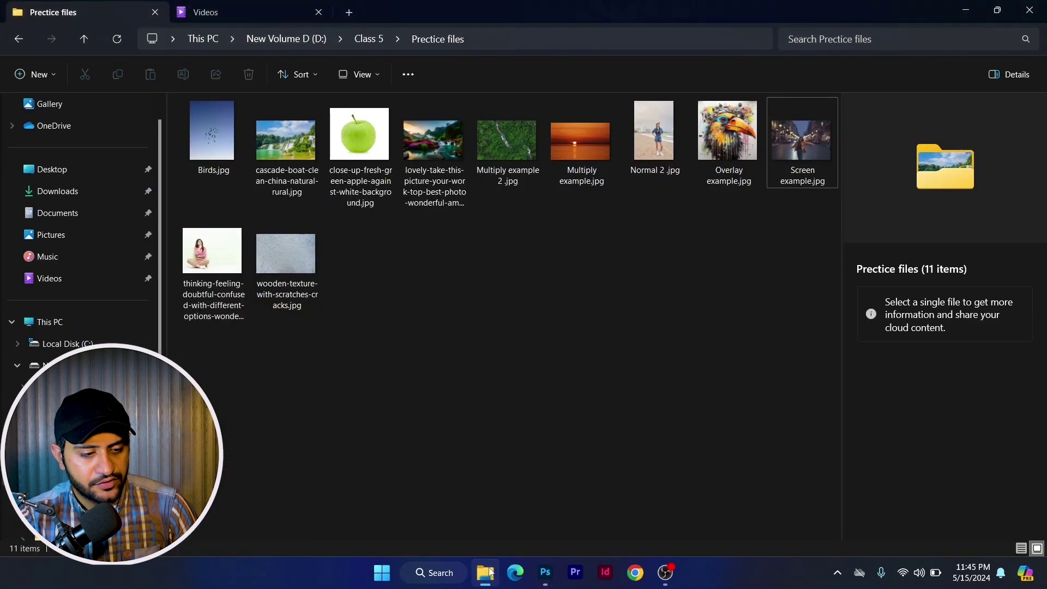
pyautogui.doubleClick(727, 133)
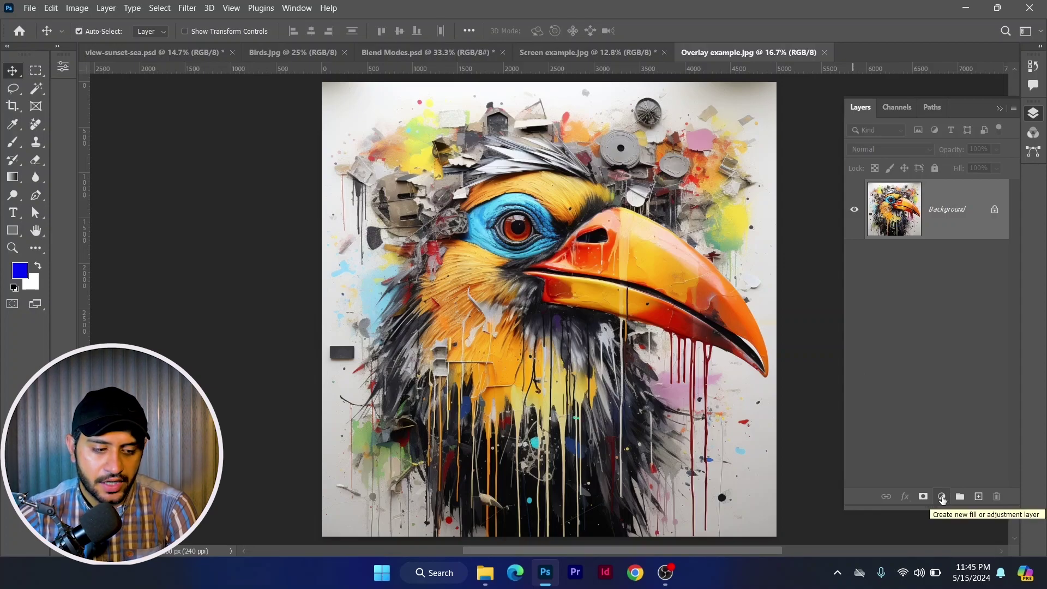
pyautogui.click(942, 497)
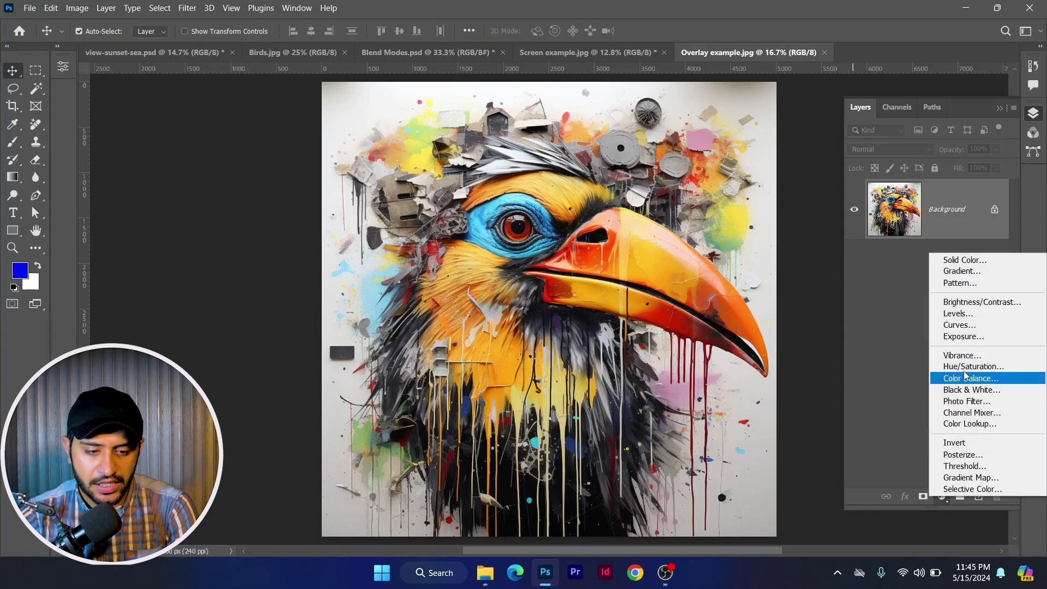
pyautogui.click(971, 326)
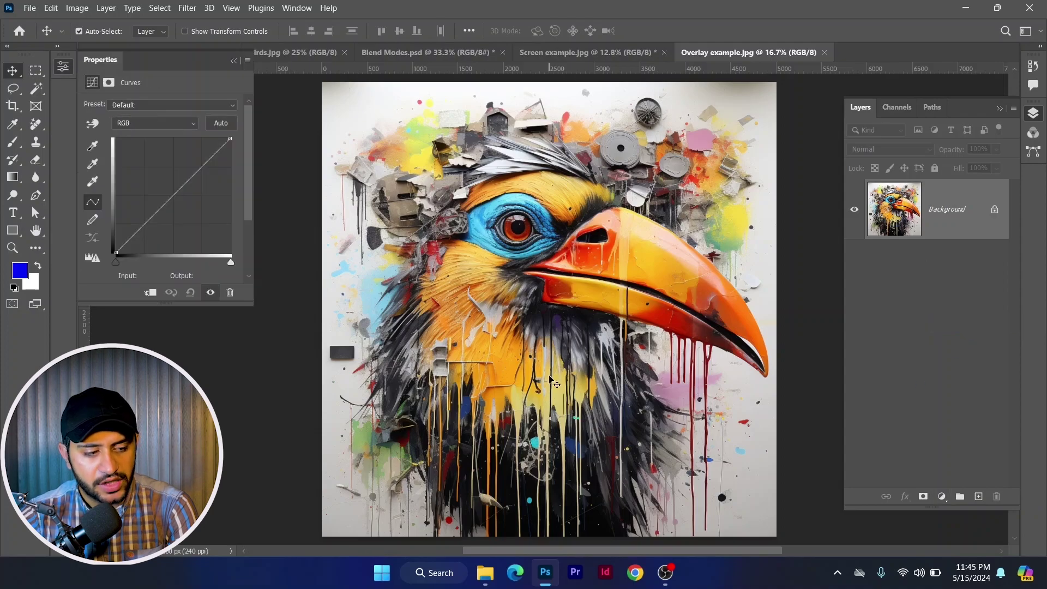
# Try brightening the bird image by moving the Curves white point to input 202, and reset the curve to its default.
pyautogui.moveTo(230, 263); pyautogui.dragTo(208, 261)
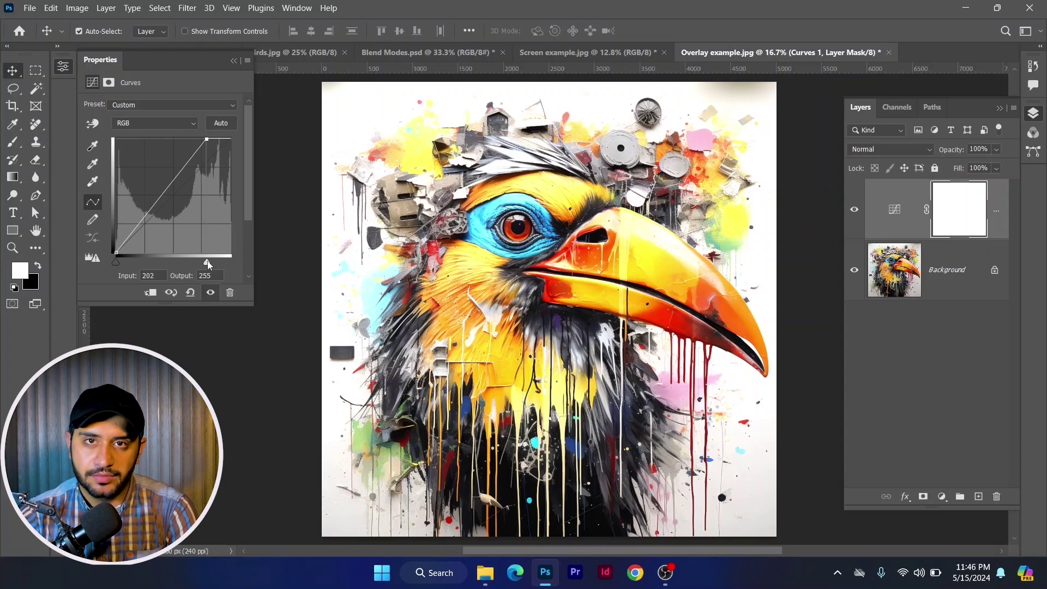
pyautogui.moveTo(207, 261); pyautogui.dragTo(261, 259)
pyautogui.click(191, 292)
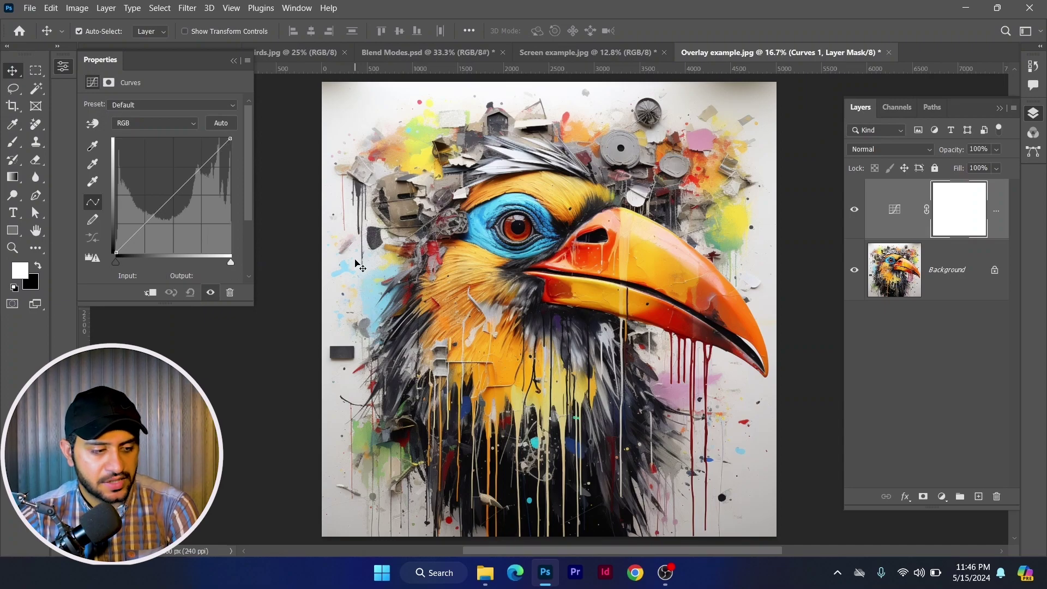
# Set the Curves layer's blend mode to Overlay, and switch it to Soft Light for comparison.
pyautogui.click(935, 149)
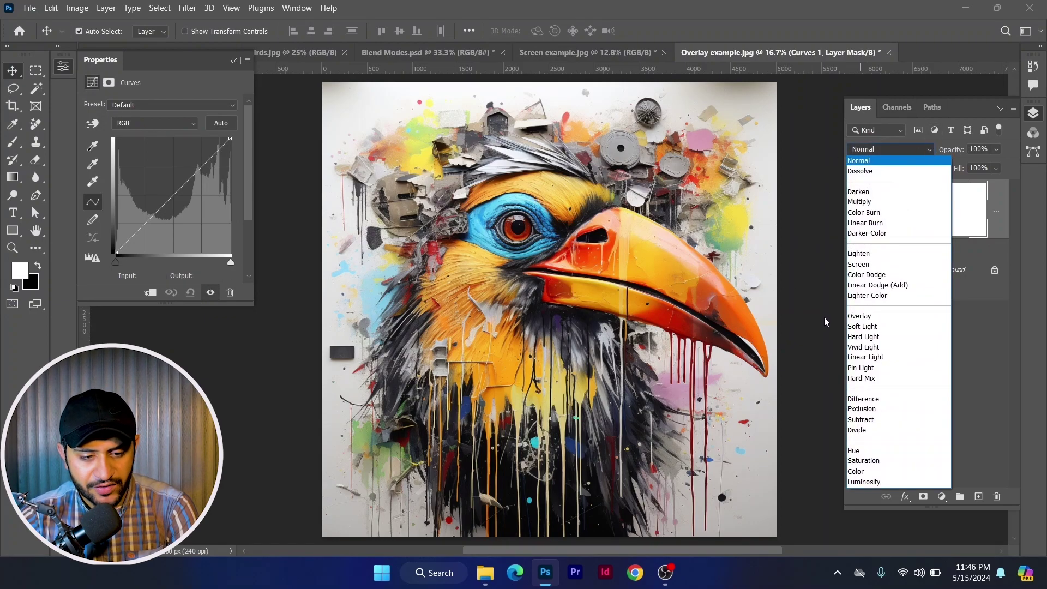
pyautogui.click(857, 316)
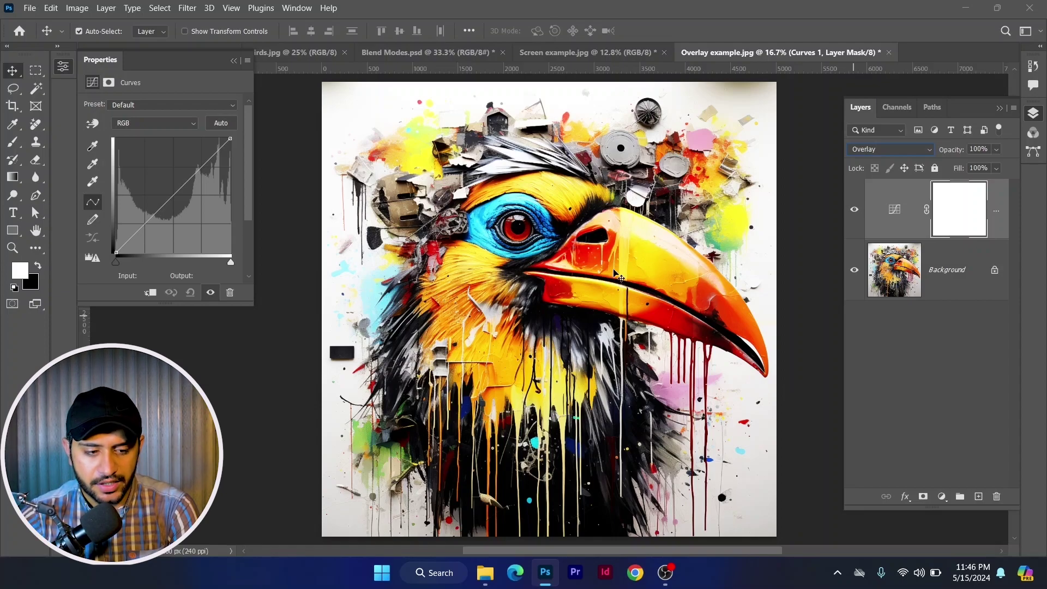
pyautogui.click(890, 152)
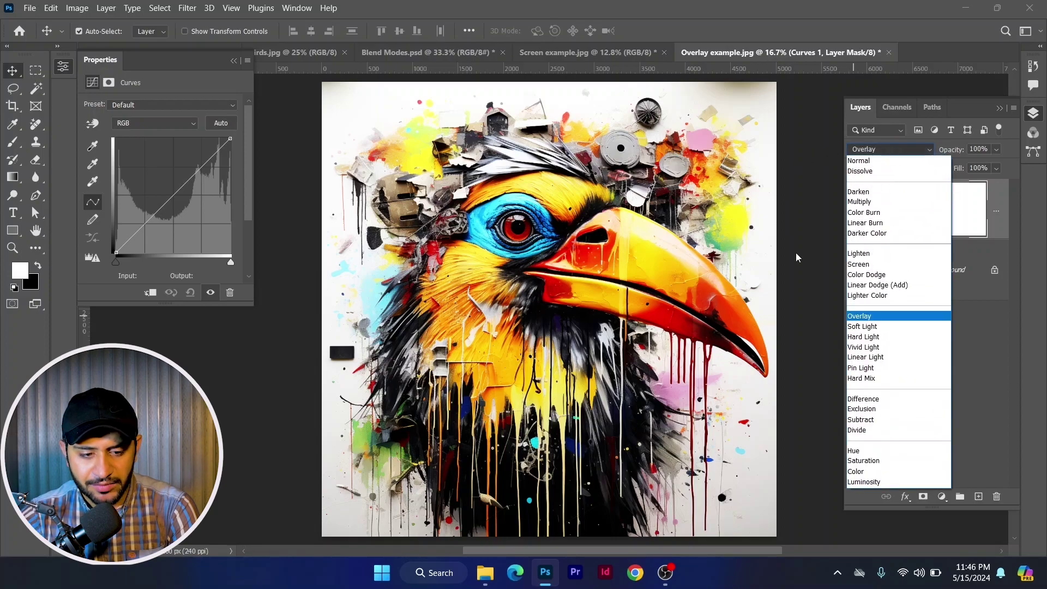
pyautogui.click(861, 326)
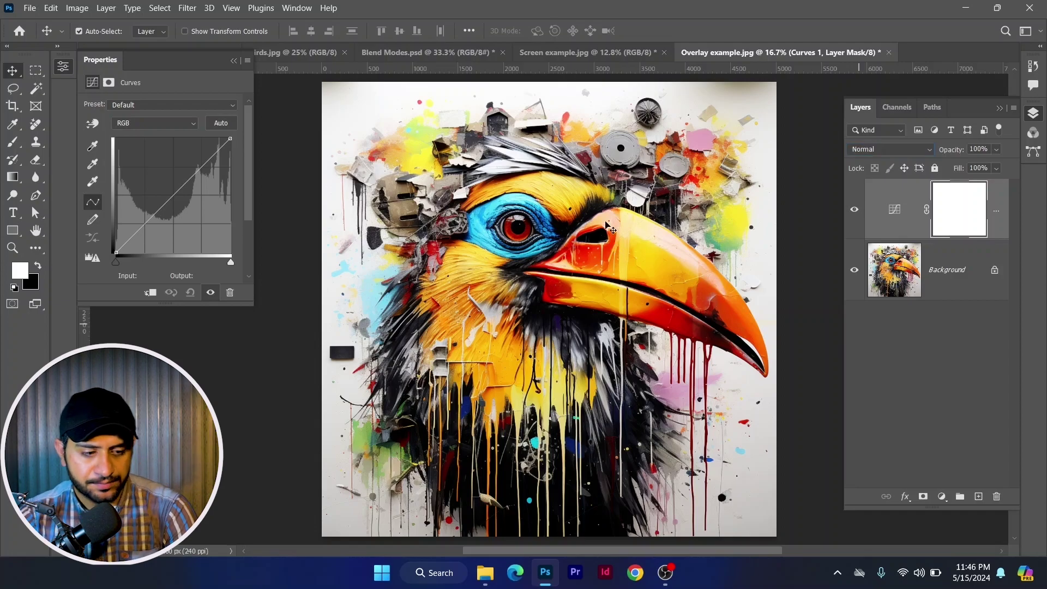
# Open the thinking-feeling-doubtful photo of the seated woman from the practice files in Photoshop.
pyautogui.click(485, 572)
pyautogui.click(280, 371)
pyautogui.moveTo(213, 256); pyautogui.dragTo(552, 583)
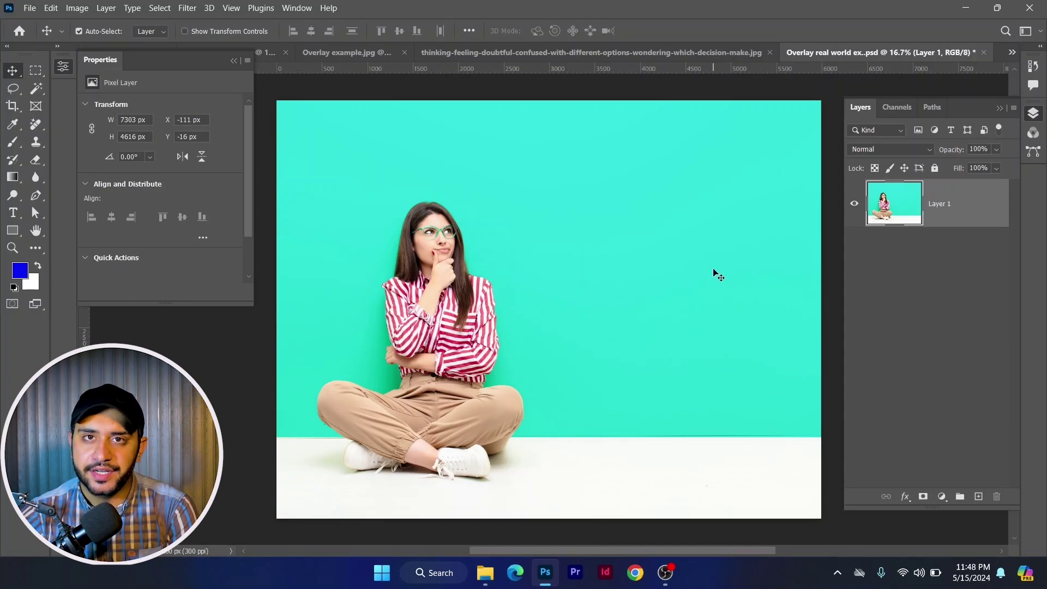
# Place wooden-texture-with-scratches-cracks.jpg from the Prectice files folder into Overlay real world ex..psd.
pyautogui.click(485, 572)
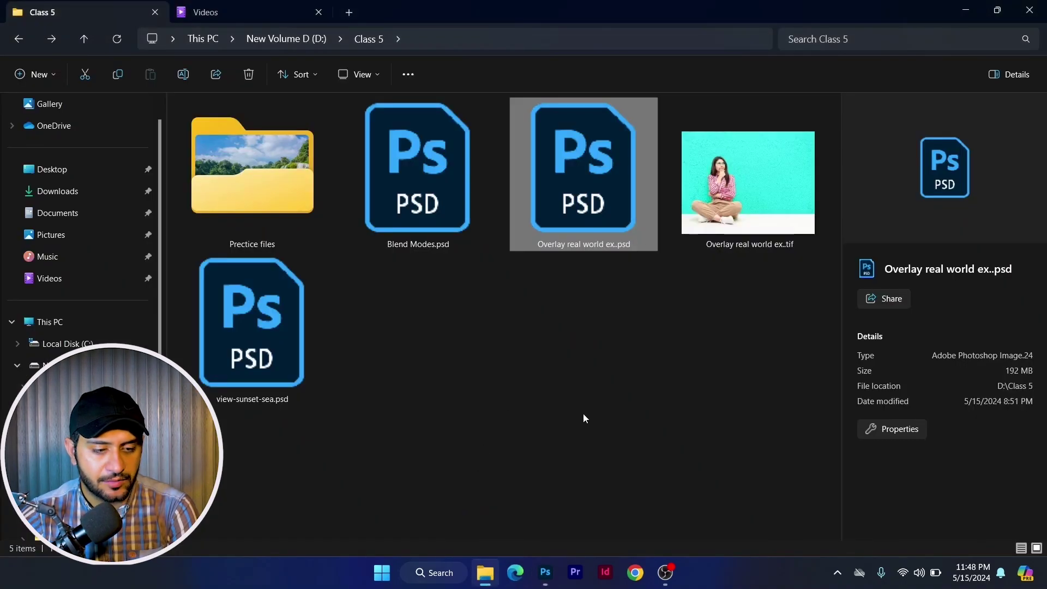
pyautogui.doubleClick(261, 164)
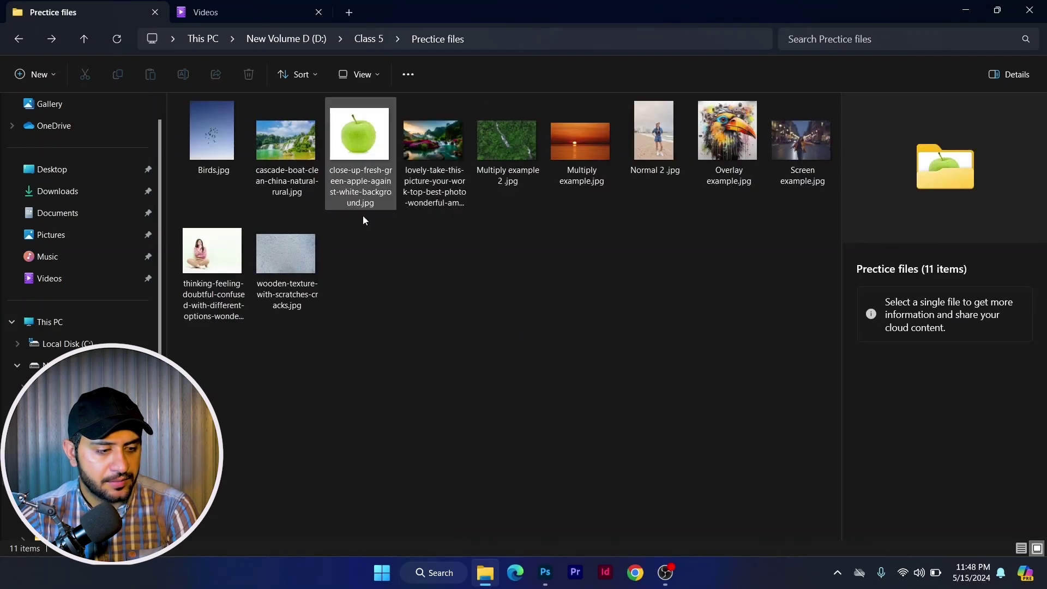
pyautogui.moveTo(295, 262); pyautogui.dragTo(515, 385)
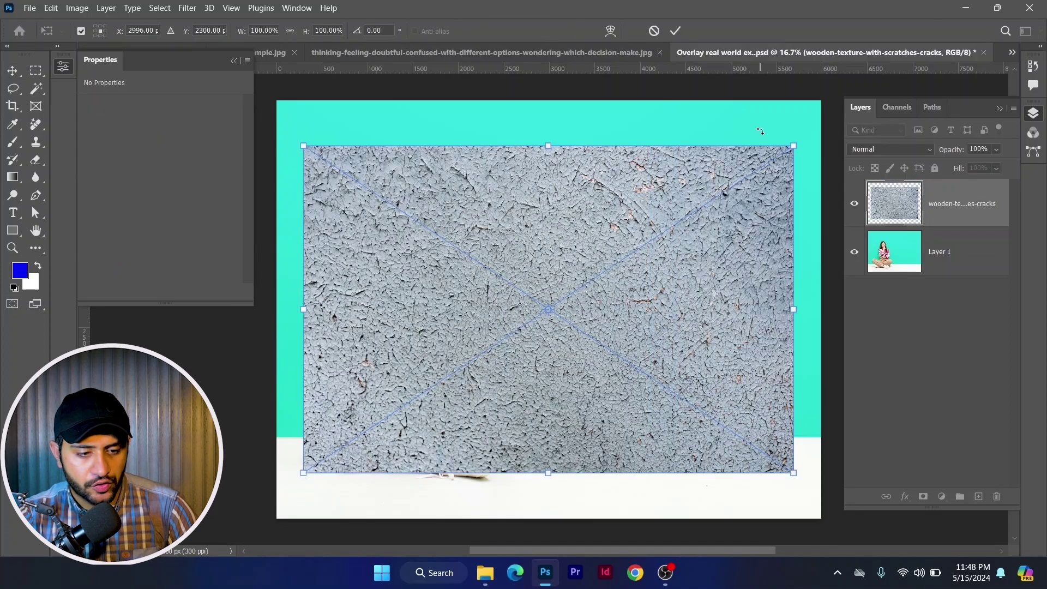
# Scale the placed wooden texture to about 114% and move it up so it covers only the wall above the floor.
pyautogui.moveTo(794, 144); pyautogui.dragTo(828, 123)
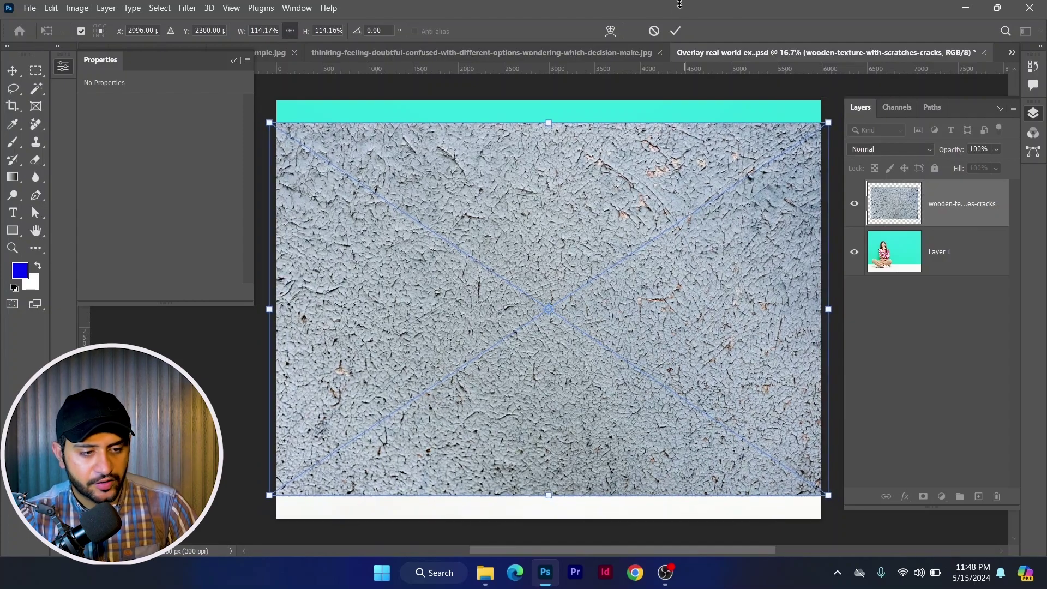
pyautogui.click(675, 30)
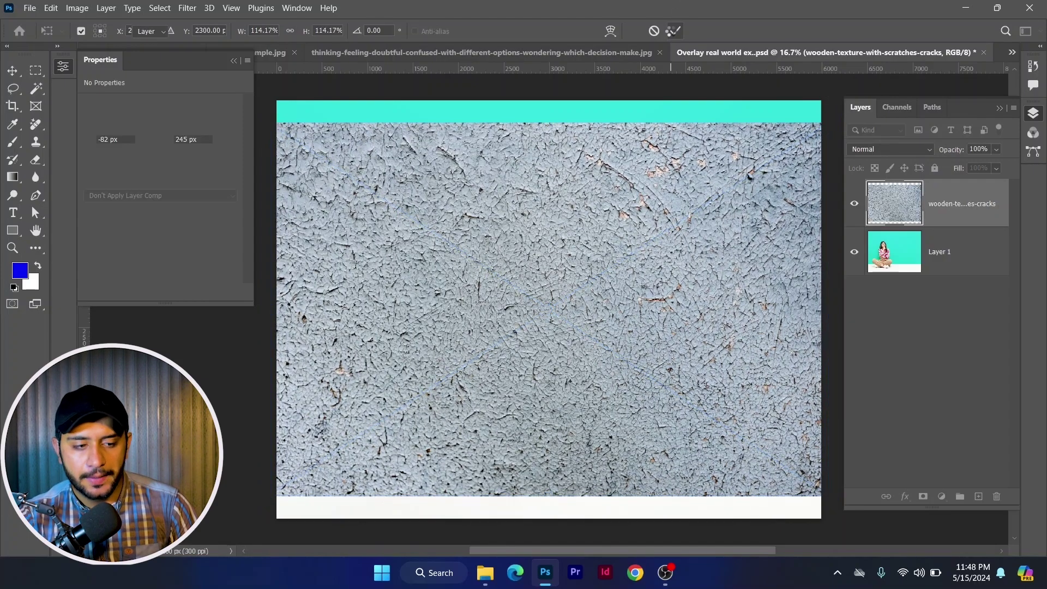
pyautogui.moveTo(527, 322); pyautogui.dragTo(529, 293)
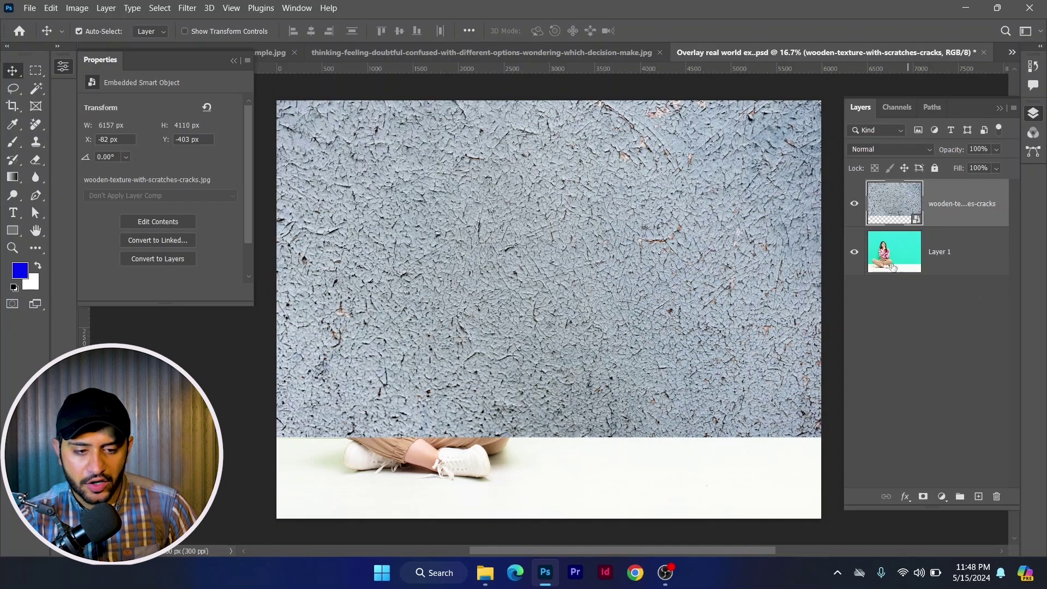
# Select the seated woman on Layer 1 using Select Subject with the Magic Wand Tool active.
pyautogui.click(893, 267)
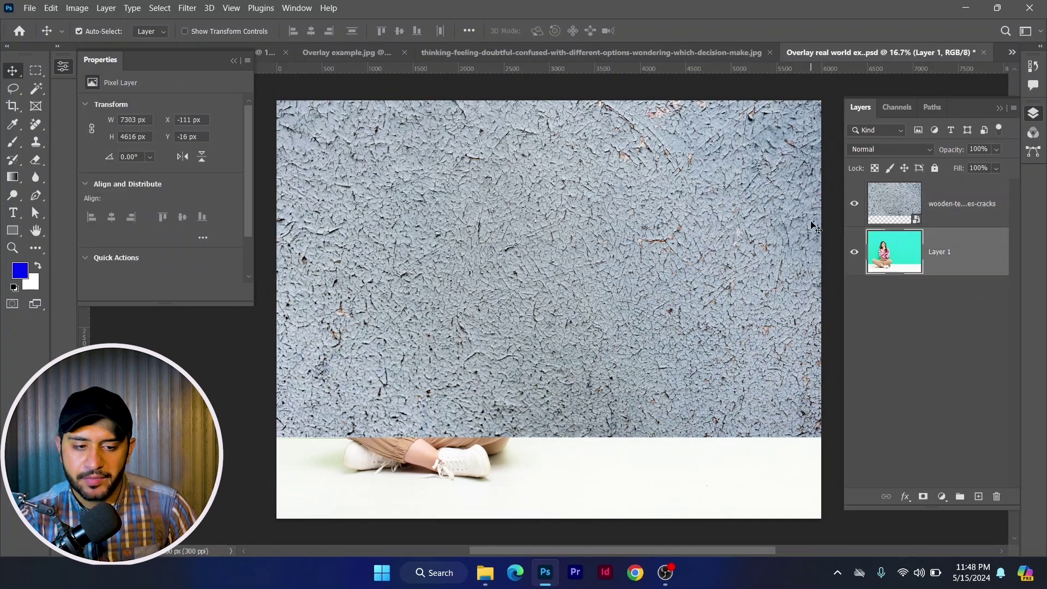
pyautogui.click(39, 89)
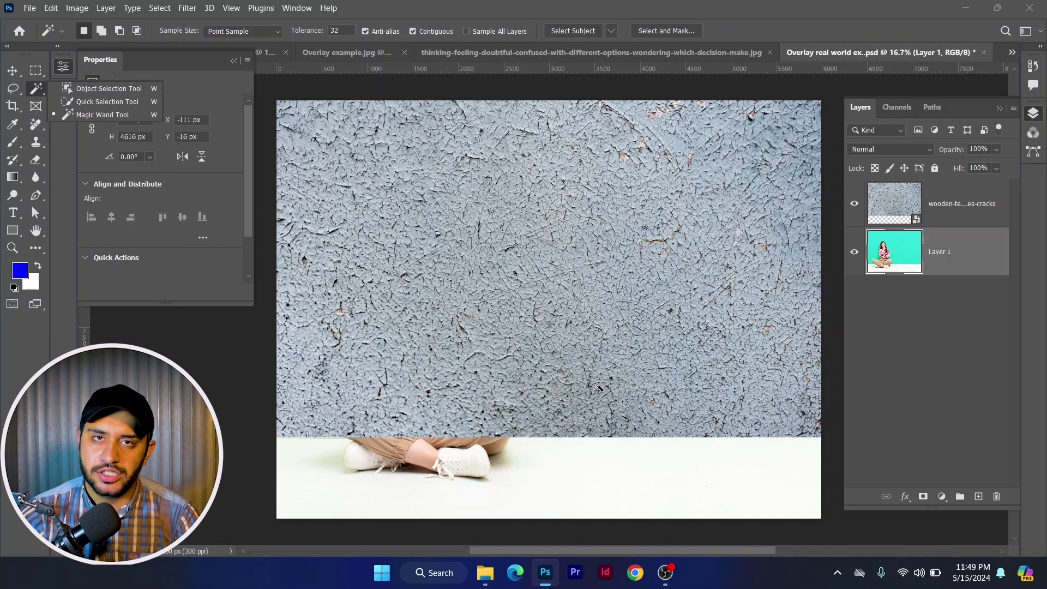
pyautogui.click(124, 112)
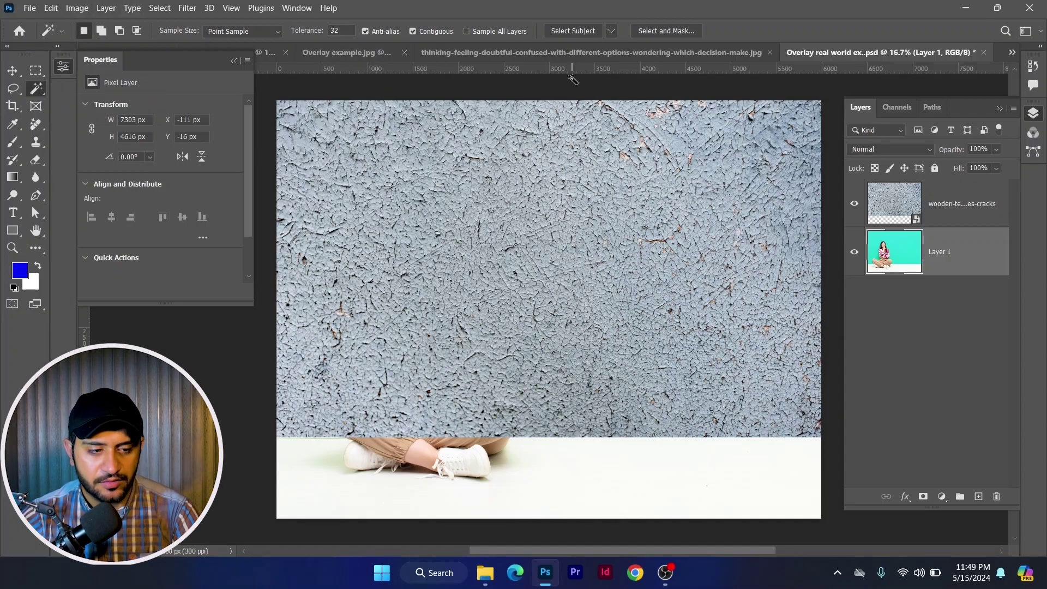
pyautogui.click(591, 35)
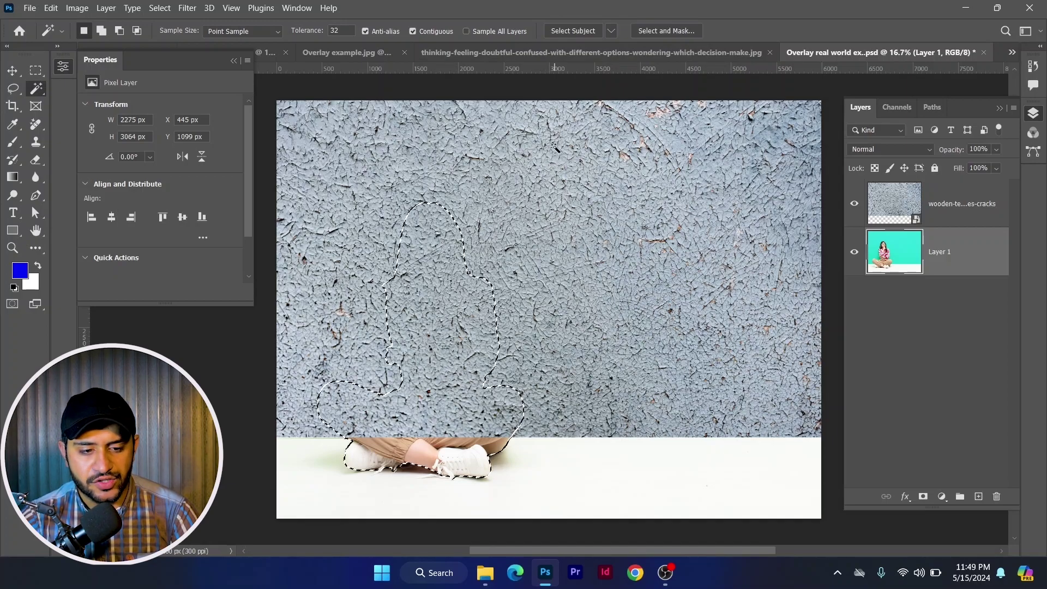
# Add an inverted layer mask from the selection to the wooden texture layer to hide the texture over the woman.
pyautogui.click(906, 200)
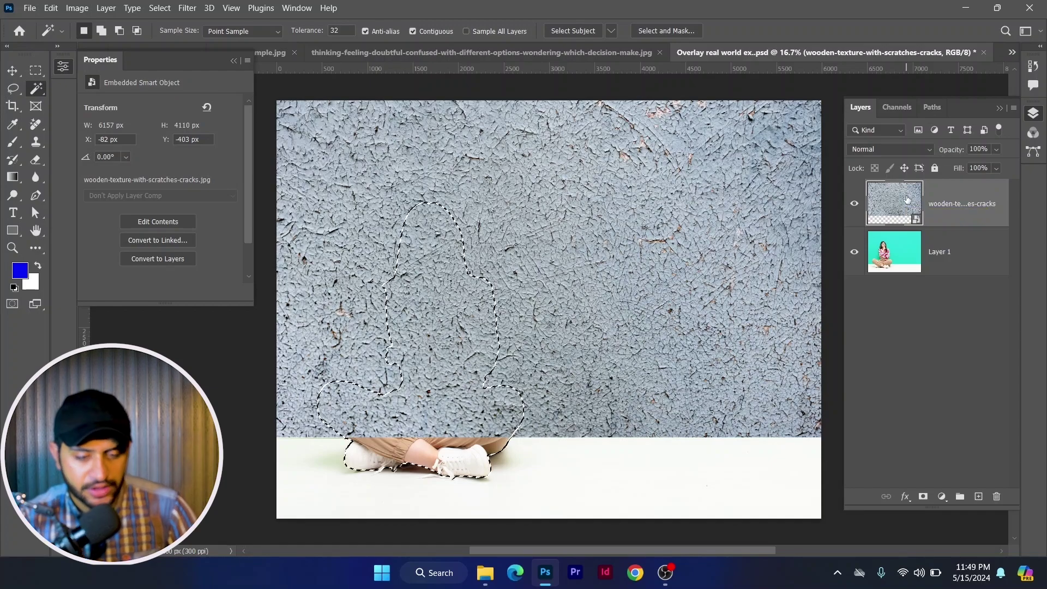
pyautogui.click(923, 497)
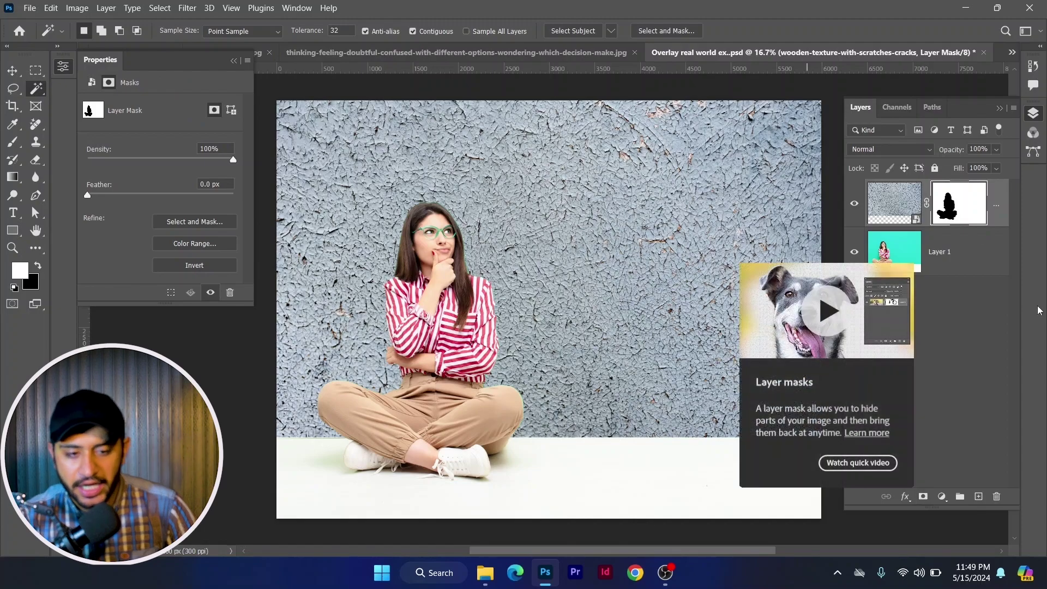
pyautogui.click(912, 246)
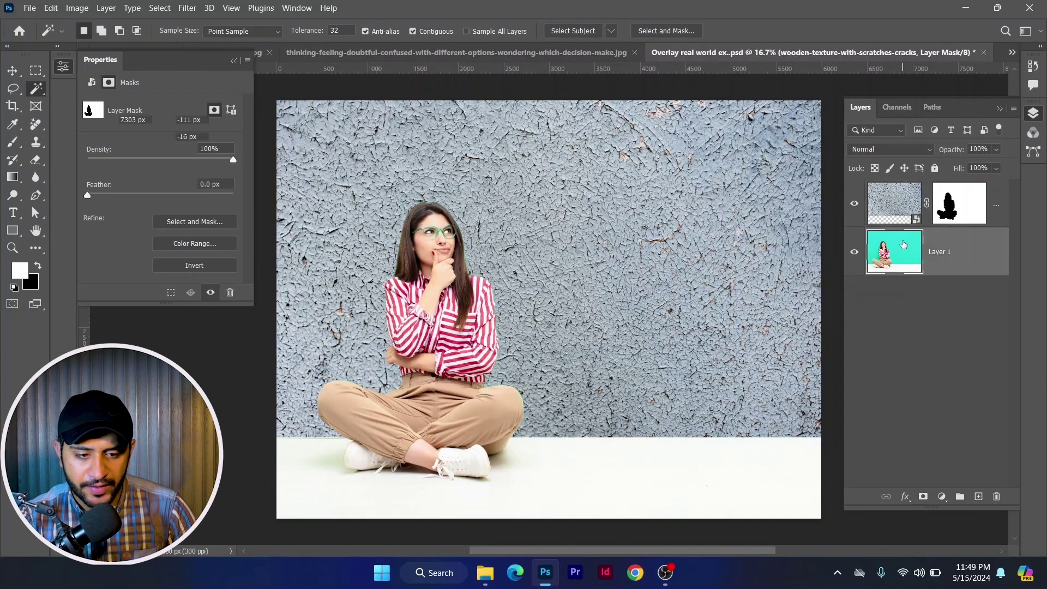
# Set the wooden texture layer's blend mode to Overlay, and change it to Soft Light for a subtler wall texture.
pyautogui.click(894, 203)
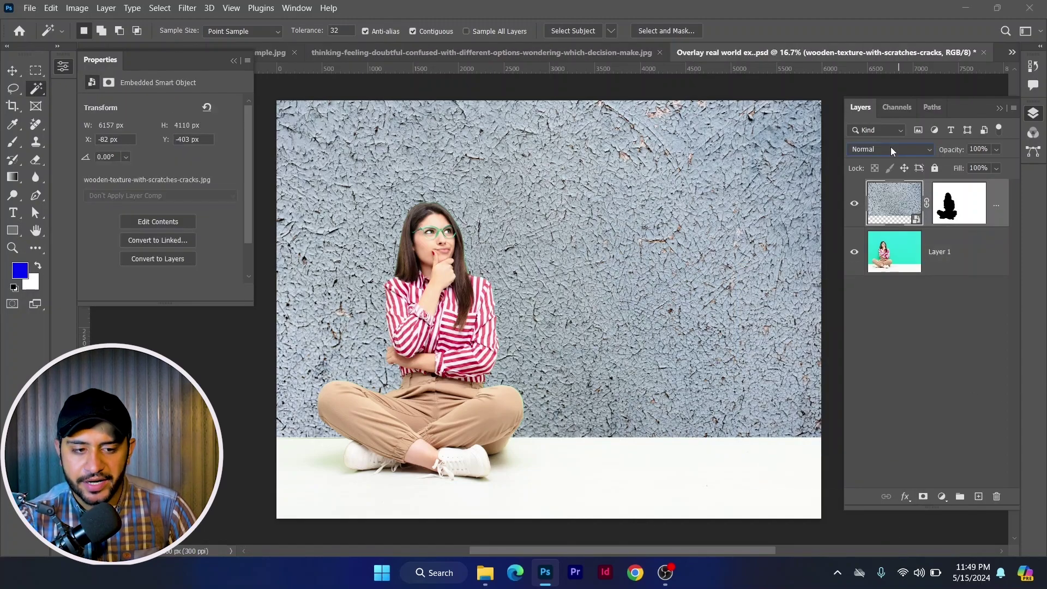
pyautogui.click(860, 149)
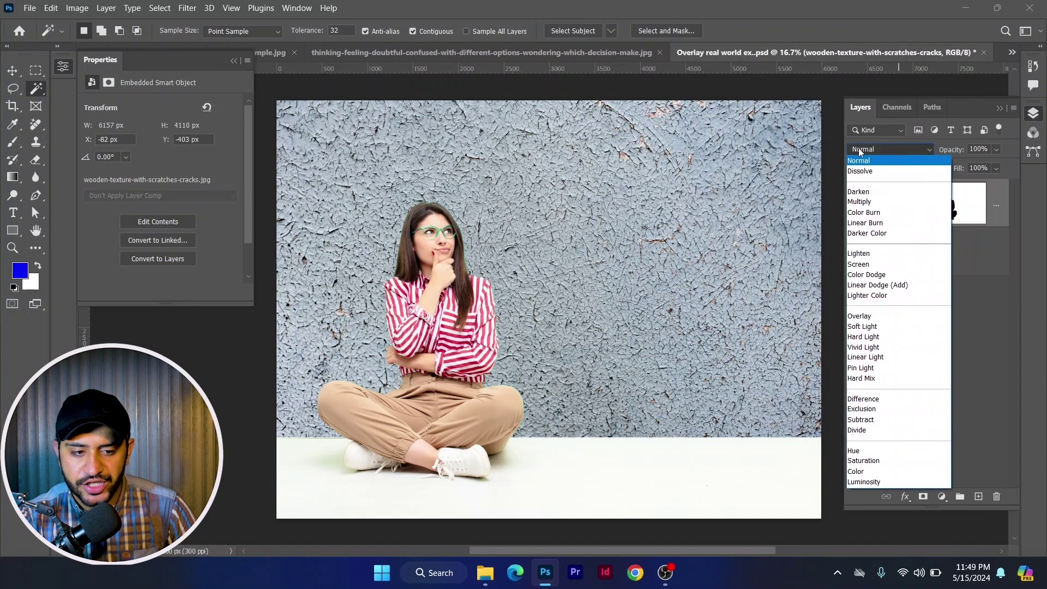
pyautogui.click(850, 316)
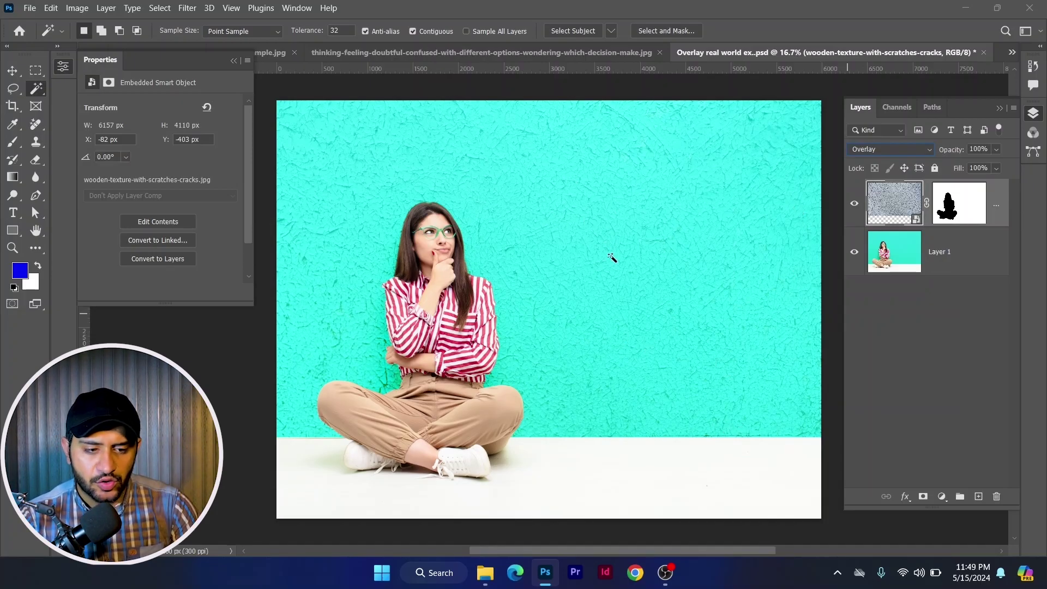
pyautogui.click(889, 152)
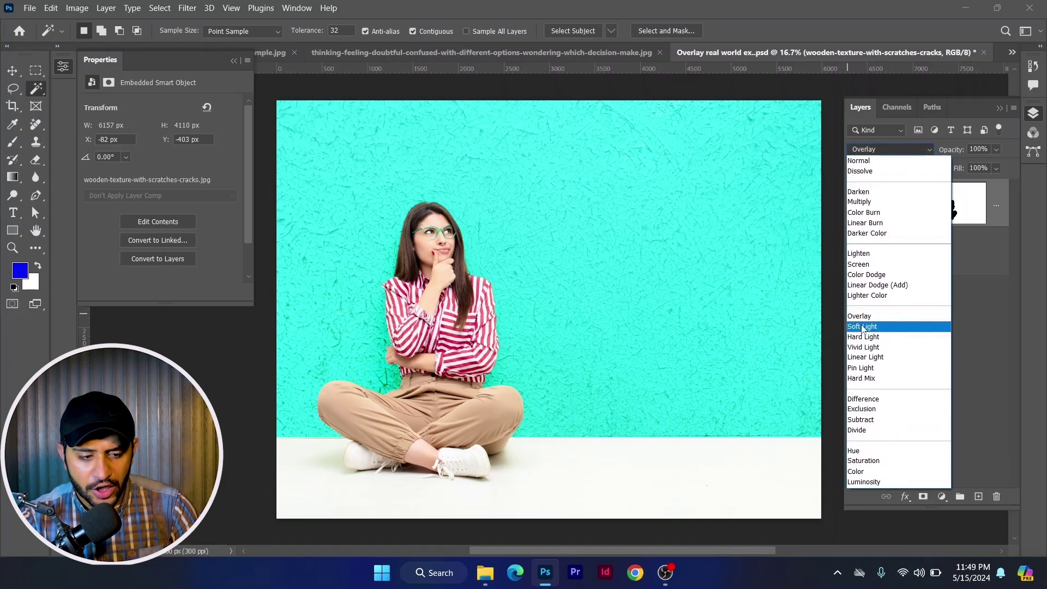
pyautogui.click(861, 326)
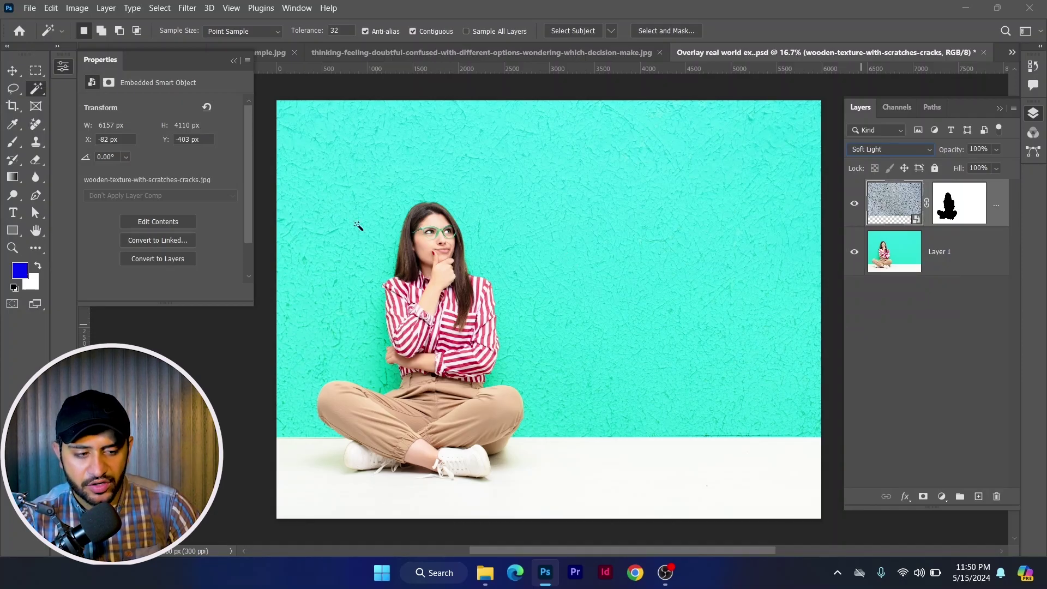
# Reapply the Soft Light blend mode to the wooden texture layer and switch to the Move tool.
pyautogui.click(887, 148)
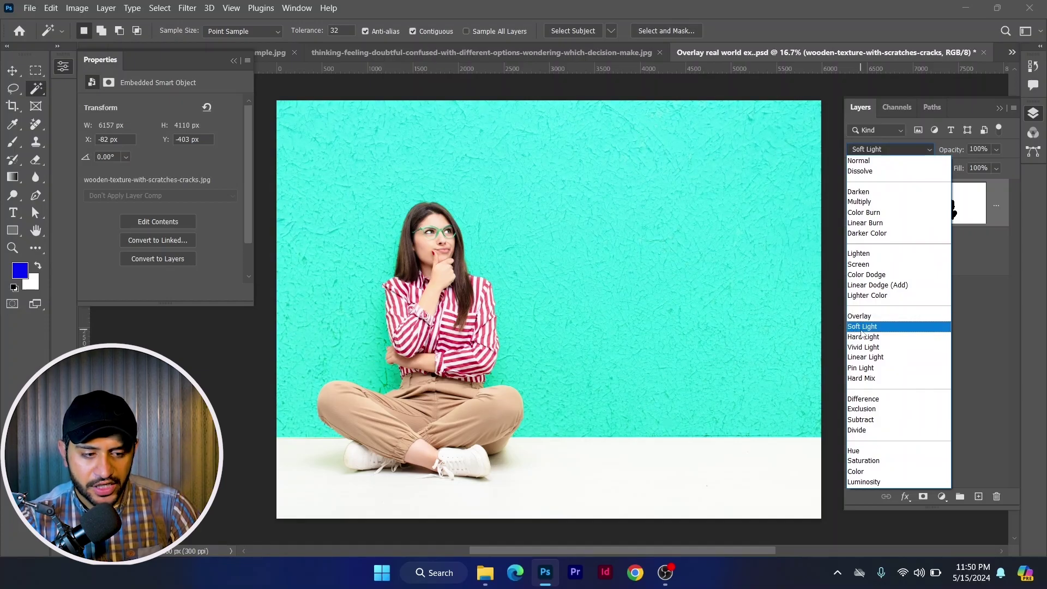
pyautogui.click(862, 329)
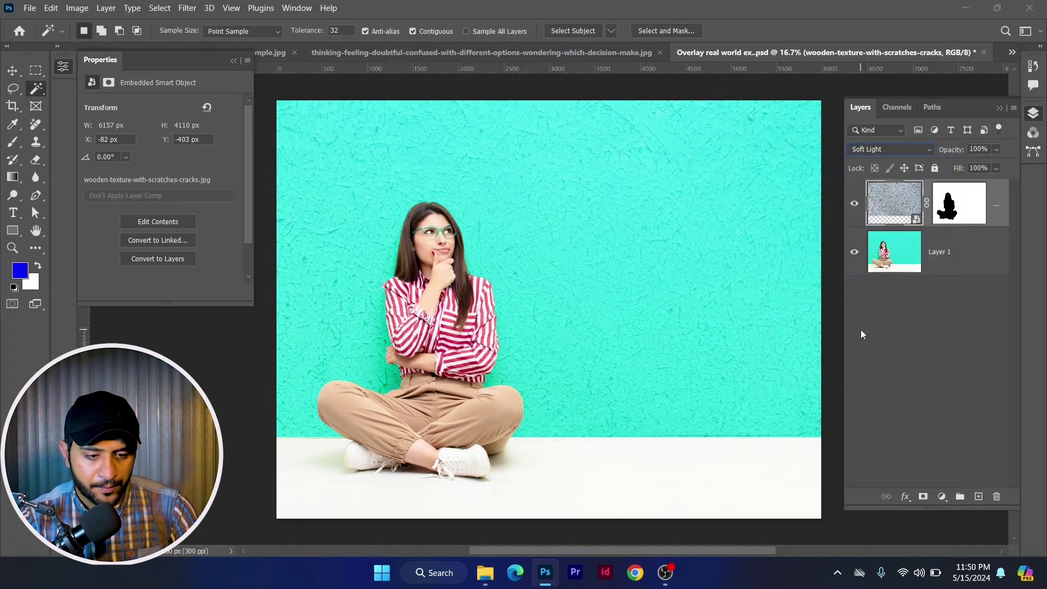
pyautogui.click(13, 72)
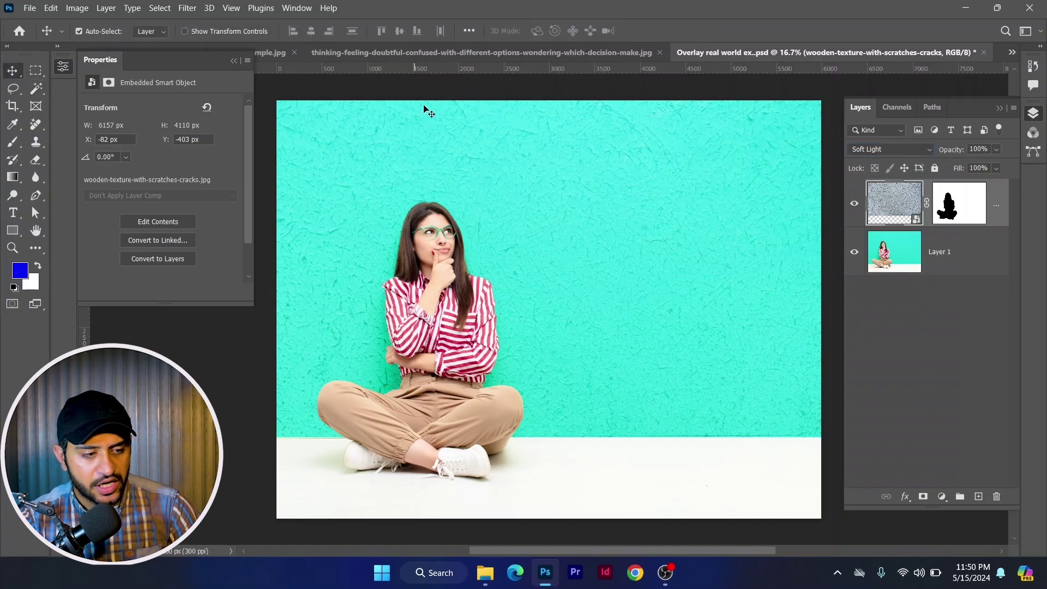
pyautogui.click(982, 53)
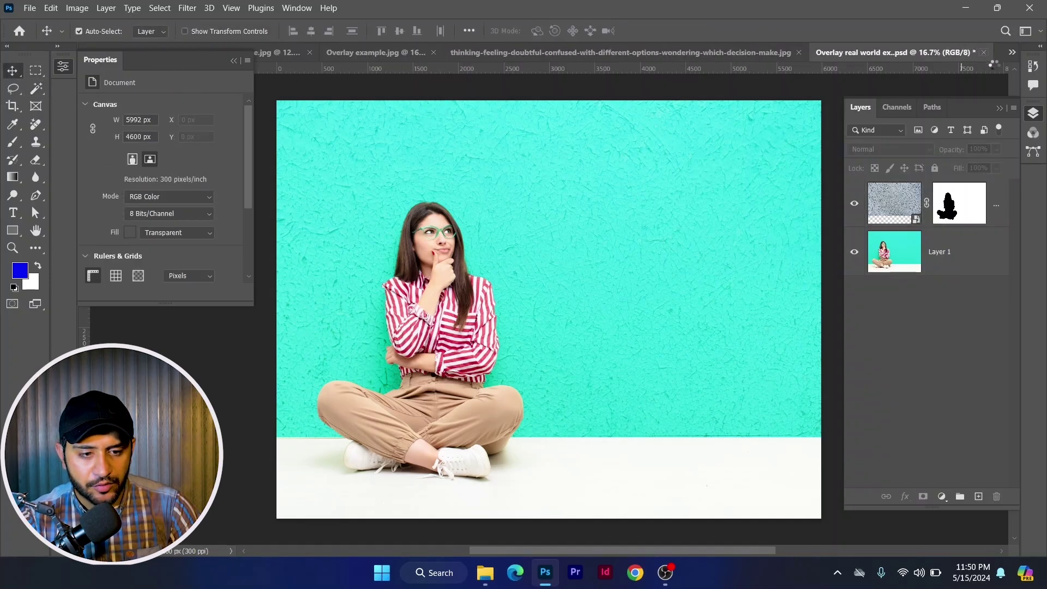
pyautogui.click(544, 223)
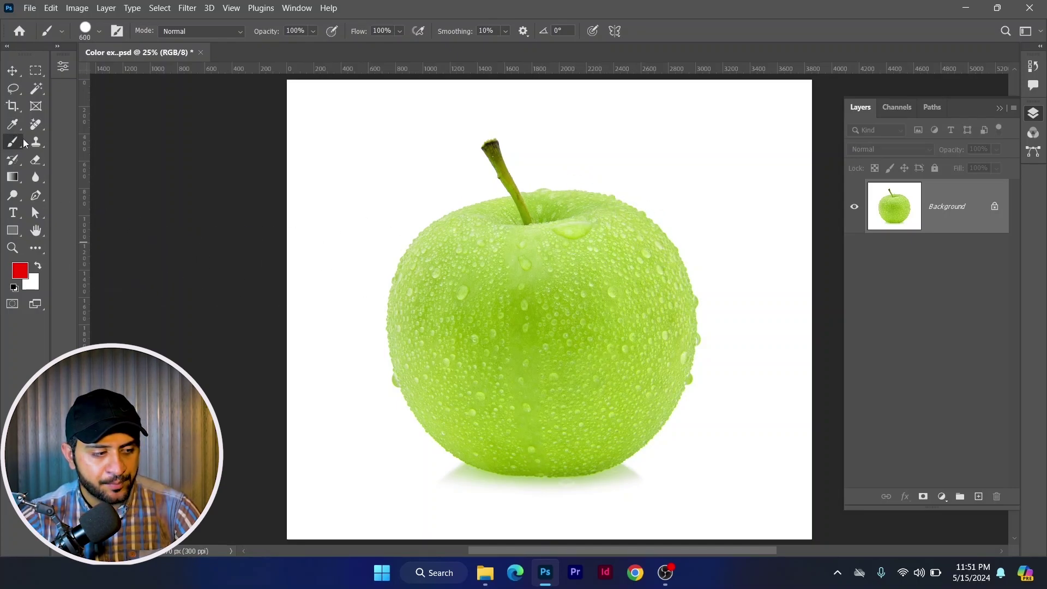
# Accept red (f80000) as the foreground color and add a new blank layer above the apple's Background layer.
pyautogui.click(20, 270)
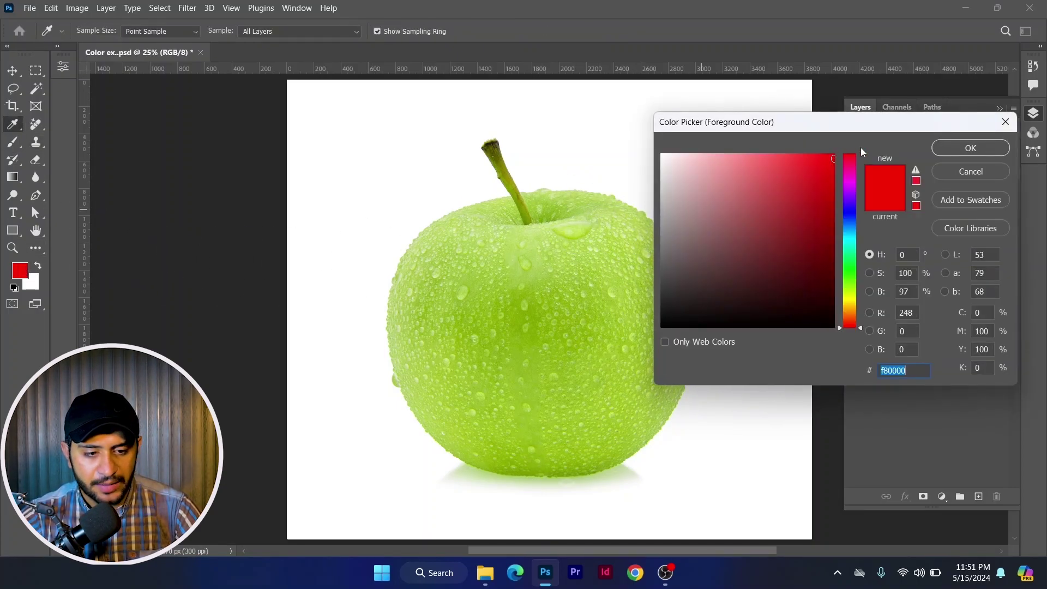
pyautogui.click(969, 147)
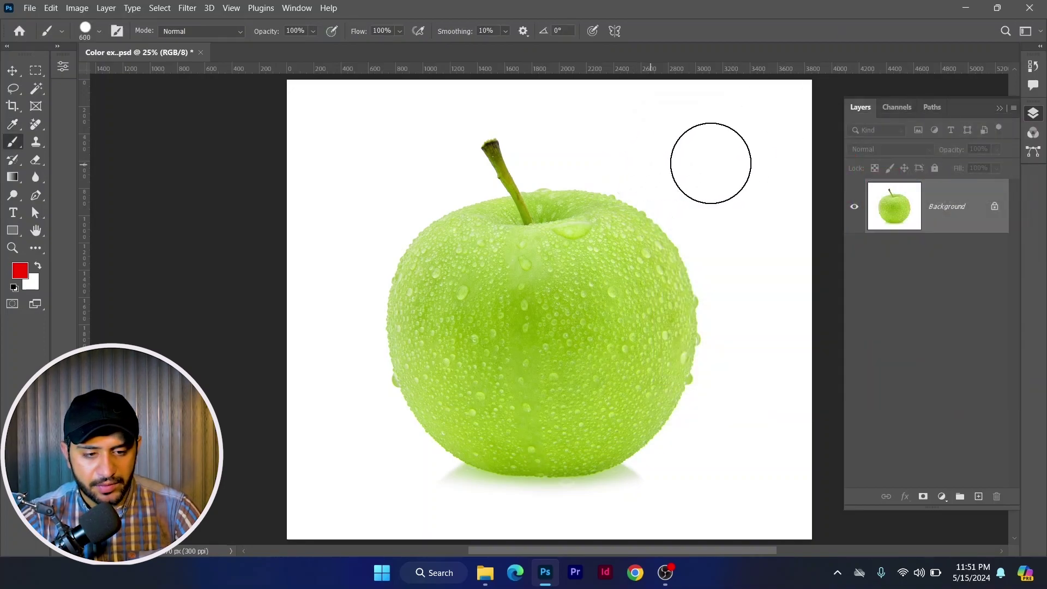
pyautogui.click(978, 496)
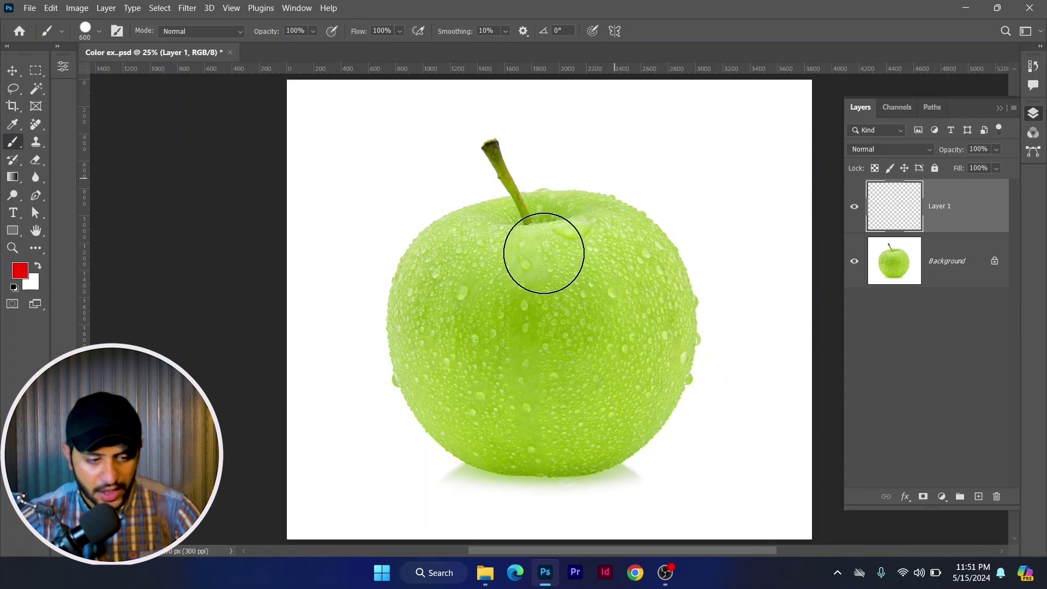
# Paint over the apple and its stem on Layer 1 with overlapping diagonal red strokes using the 600 px brush.
pyautogui.moveTo(399, 397); pyautogui.dragTo(615, 178)
pyautogui.click(671, 187)
pyautogui.keyDown('shift'); pyautogui.click(436, 458); pyautogui.keyUp('shift')
pyautogui.click(725, 186)
pyautogui.keyDown('shift'); pyautogui.click(528, 475); pyautogui.keyUp('shift')
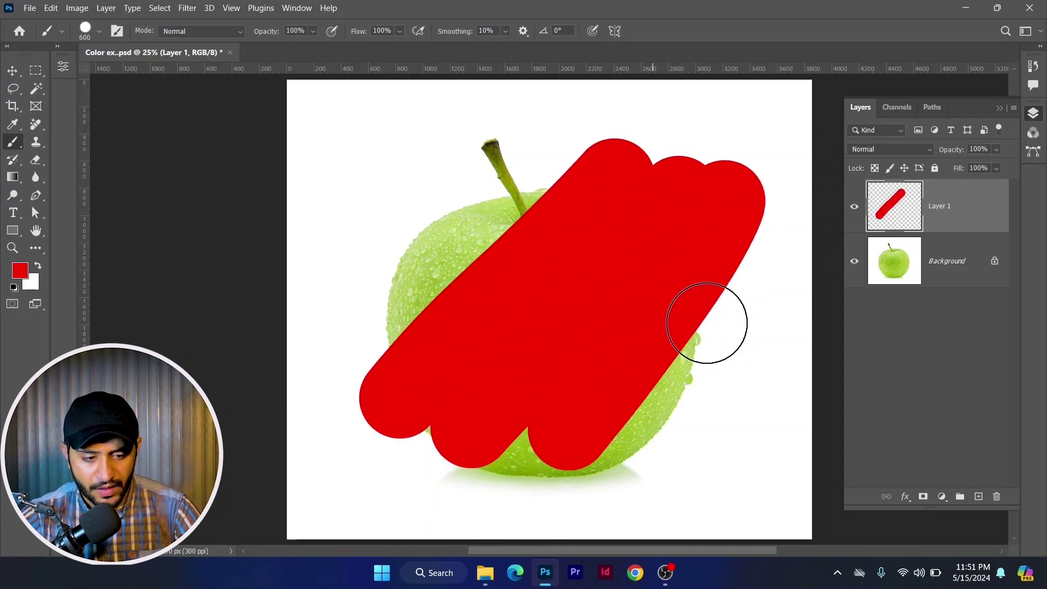
pyautogui.click(720, 316)
pyautogui.keyDown('shift'); pyautogui.click(526, 491); pyautogui.keyUp('shift')
pyautogui.click(545, 168)
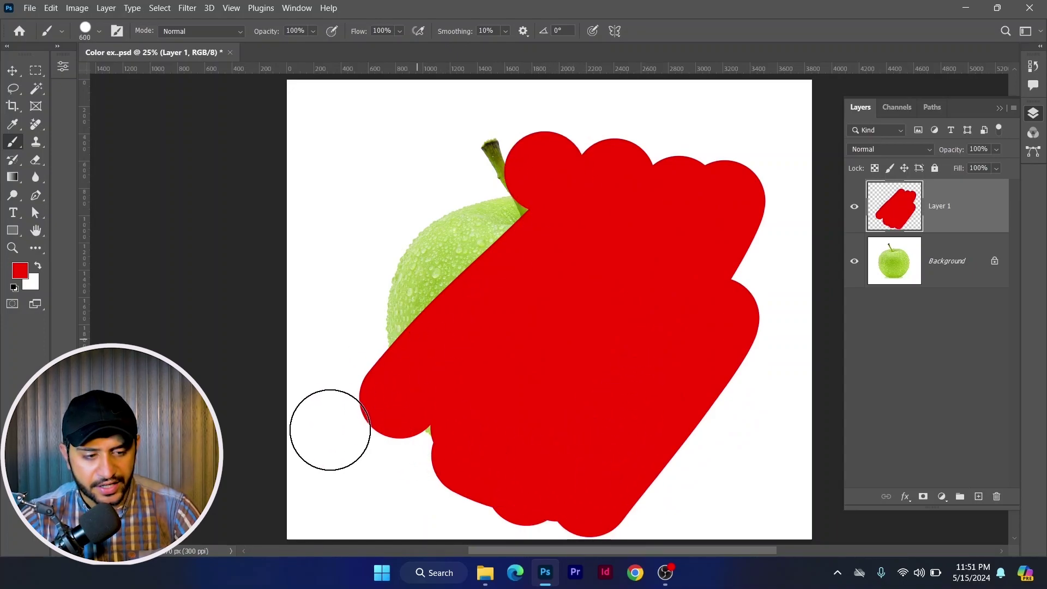
pyautogui.keyDown('shift'); pyautogui.click(364, 391); pyautogui.keyUp('shift')
pyautogui.click(514, 146)
pyautogui.keyDown('shift'); pyautogui.click(355, 354); pyautogui.keyUp('shift')
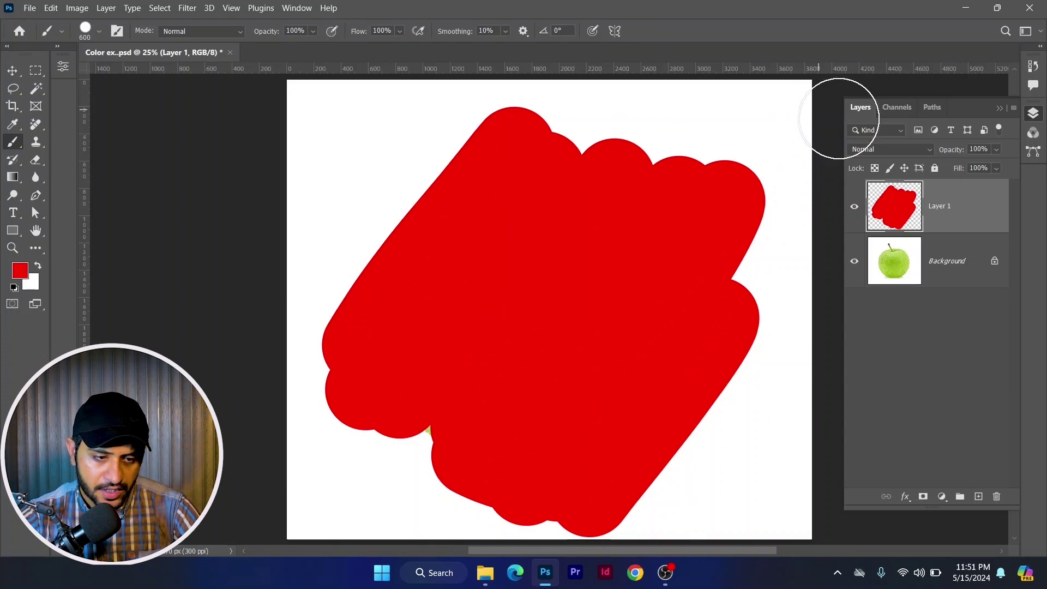
# Set the red-painted Layer 1's blend mode to Color so the paint tints the apple.
pyautogui.click(904, 150)
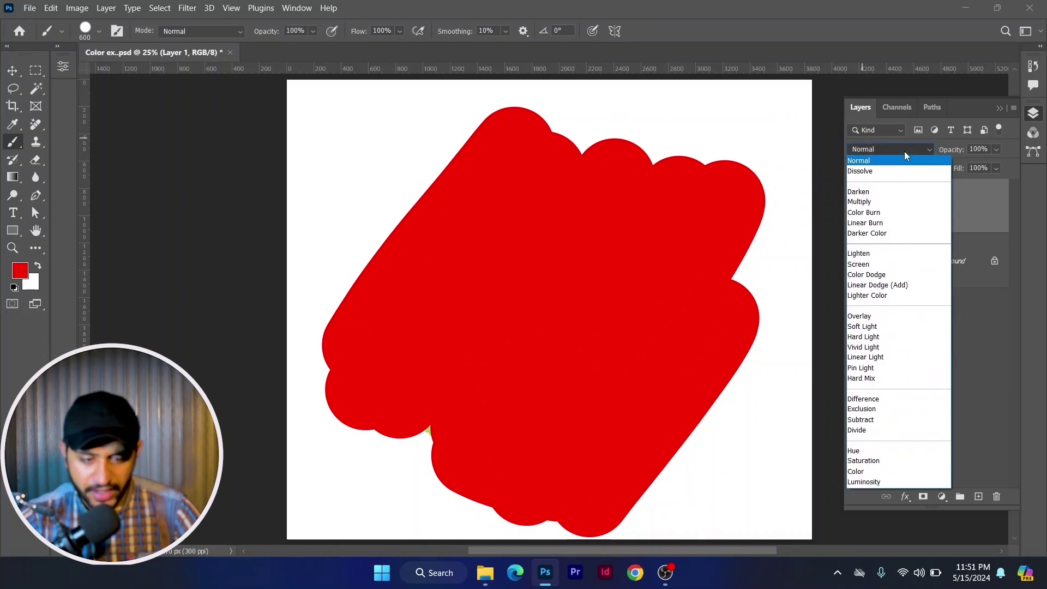
pyautogui.click(855, 471)
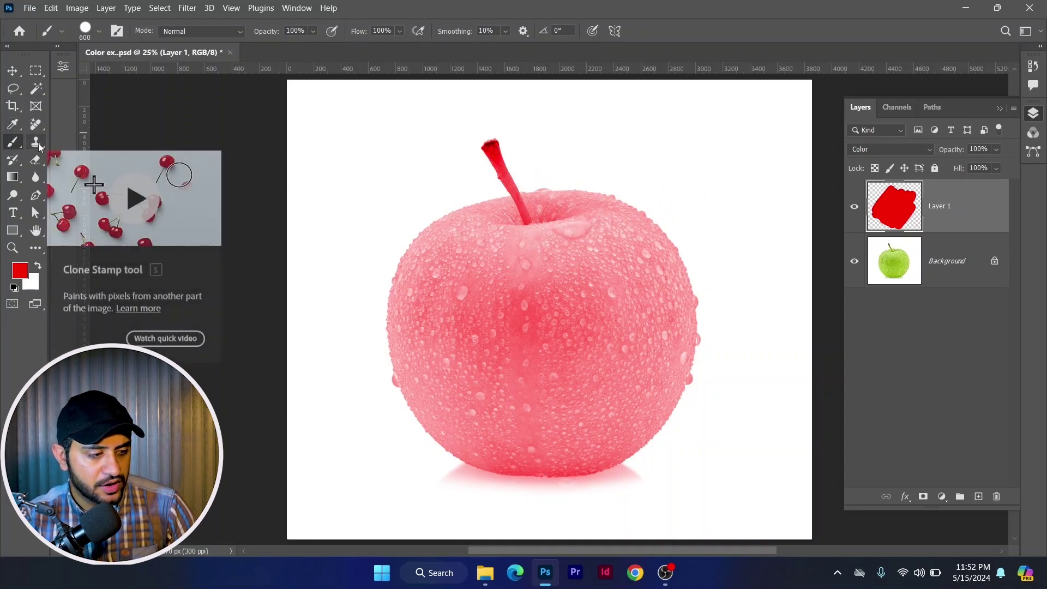
# Erase the red paint over the upper part of the apple's stem on Layer 1 using the Eraser tool enlarged to 70 px.
pyautogui.click(43, 159)
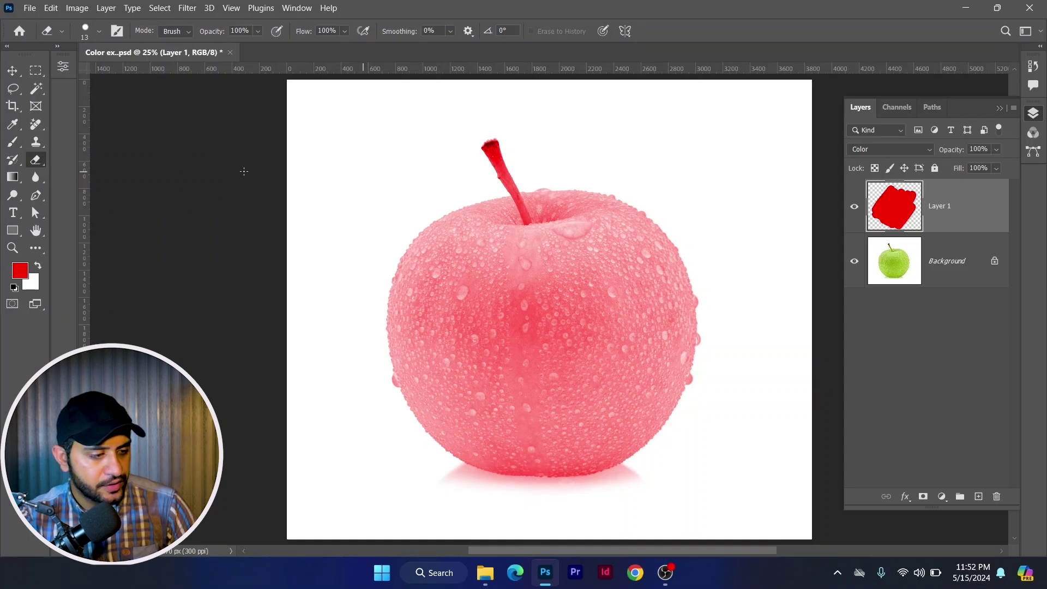
pyautogui.rightClick(35, 159)
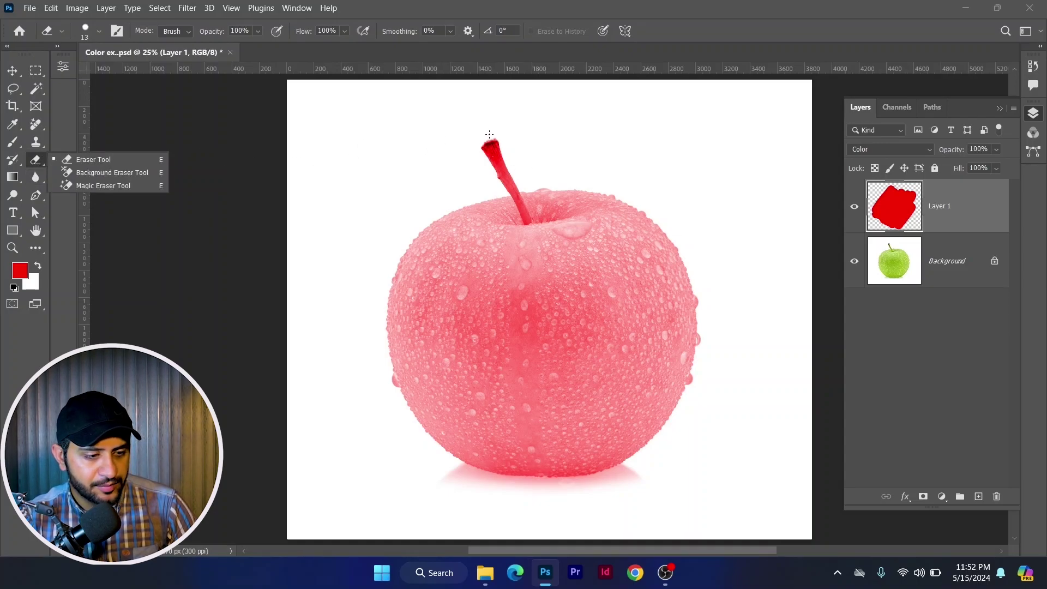
pyautogui.scroll(2, 488, 134)
pyautogui.scroll(10, 499, 150)
pyautogui.click(80, 160)
pyautogui.moveTo(525, 195); pyautogui.dragTo(485, 129)
pyautogui.press(']')
pyautogui.press(']')
pyautogui.press(']')
pyautogui.press(']')
pyautogui.press(']')
pyautogui.press(']')
pyautogui.press(']')
pyautogui.press(']')
pyautogui.moveTo(458, 185)
pyautogui.mouseDown()
pyautogui.moveTo(490, 154)
pyautogui.moveTo(547, 170)
pyautogui.moveTo(515, 218)
pyautogui.moveTo(526, 209)
pyautogui.moveTo(488, 207)
pyautogui.moveTo(511, 228)
pyautogui.moveTo(502, 227)
pyautogui.moveTo(538, 241)
pyautogui.mouseUp()
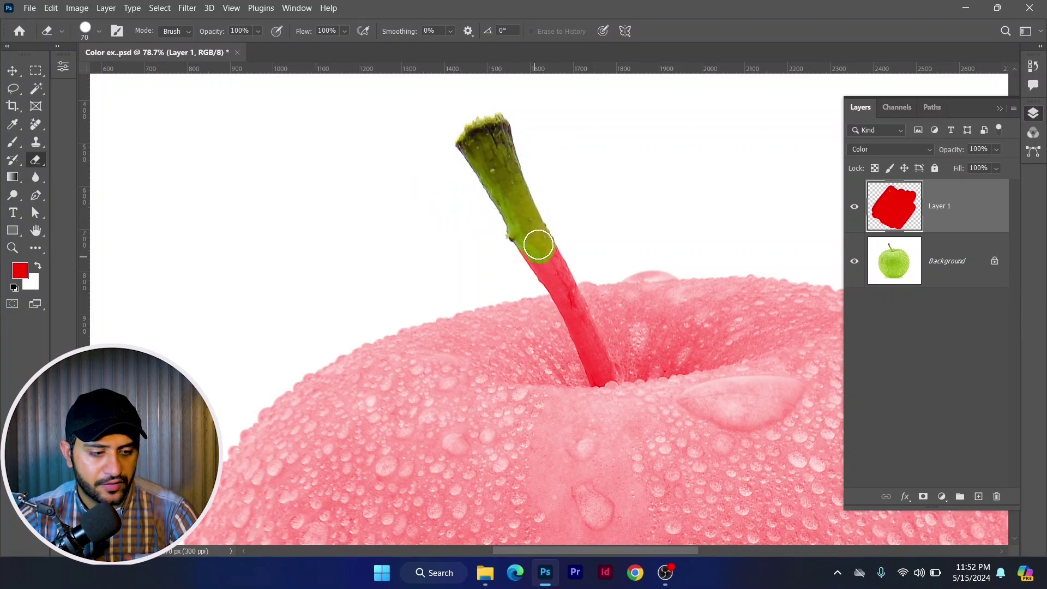
pyautogui.scroll(-5, 539, 229)
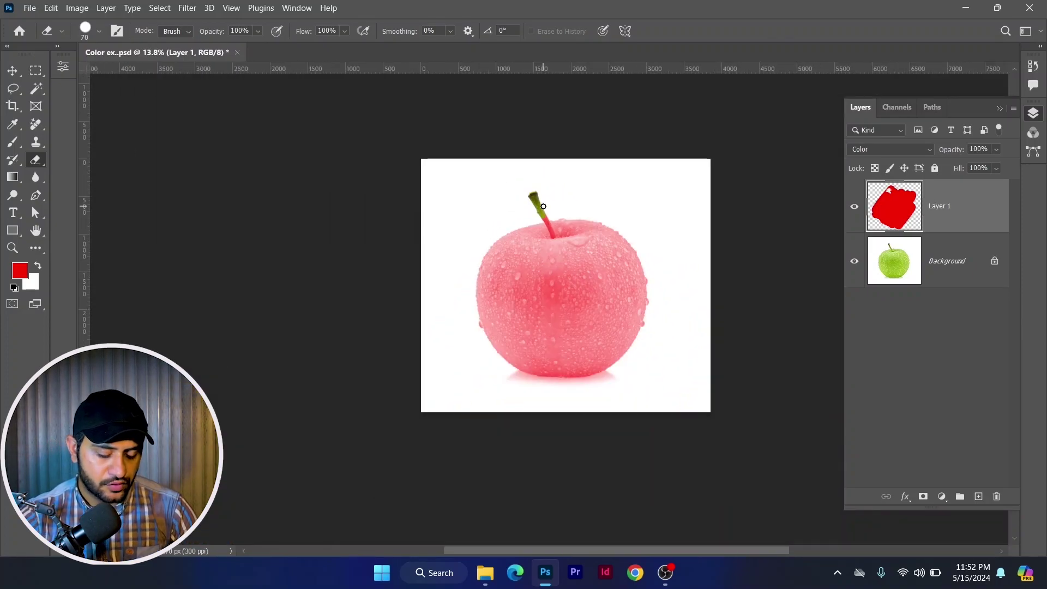
pyautogui.scroll(-2, 586, 253)
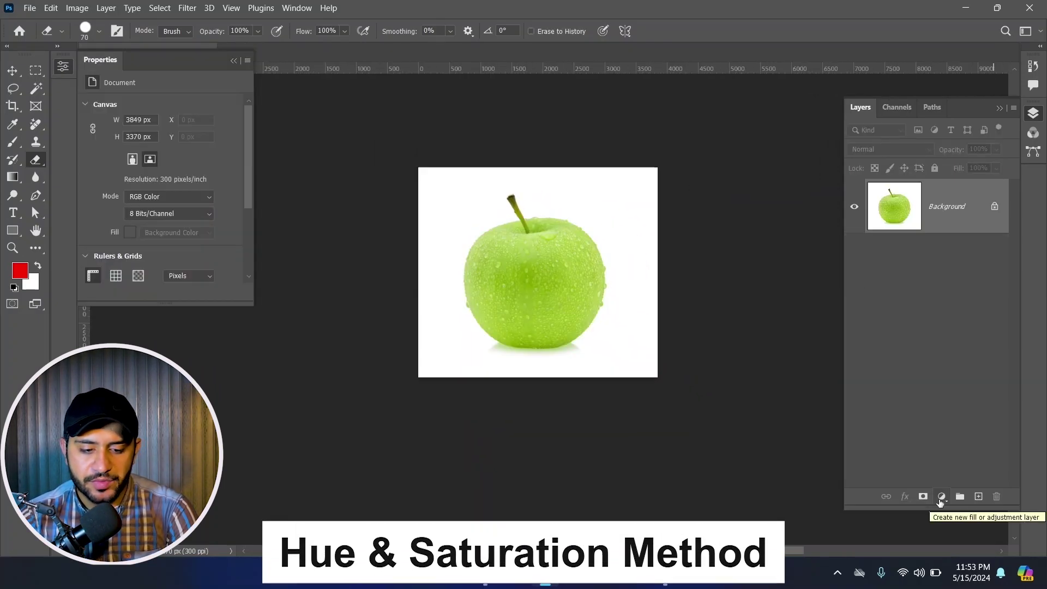
# Add a Hue/Saturation adjustment layer above the Background and target the Yellows range by sampling the apple with the on-image adjustment tool.
pyautogui.click(941, 497)
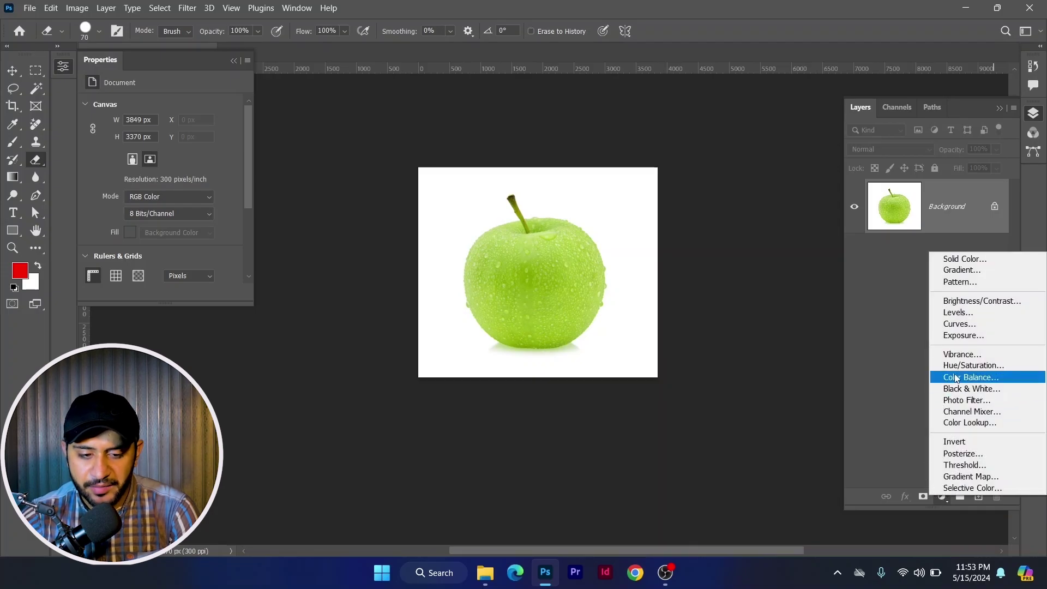
pyautogui.click(974, 366)
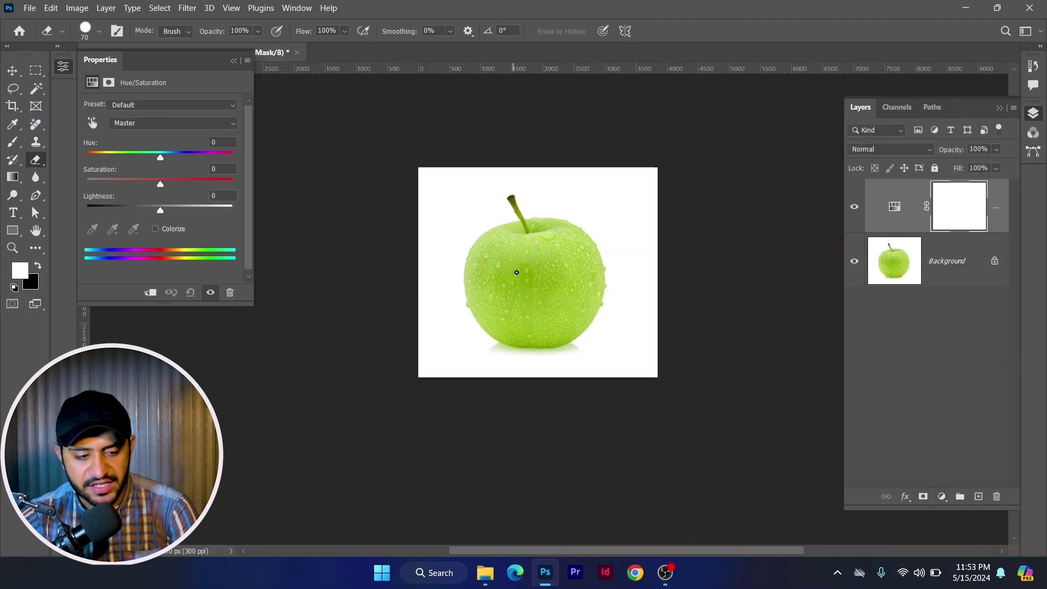
pyautogui.scroll(2, 539, 272)
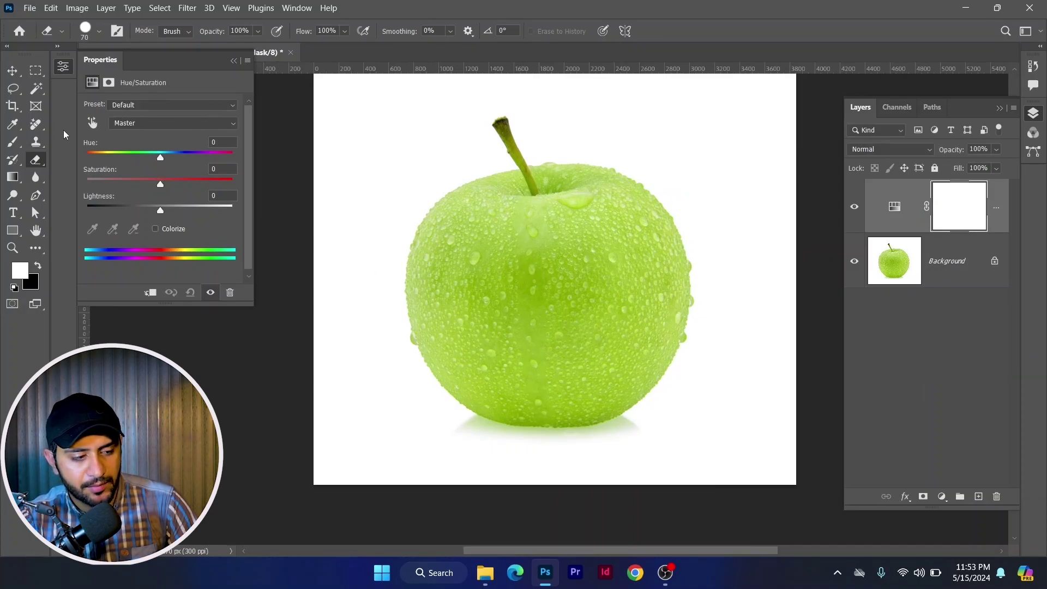
pyautogui.click(92, 124)
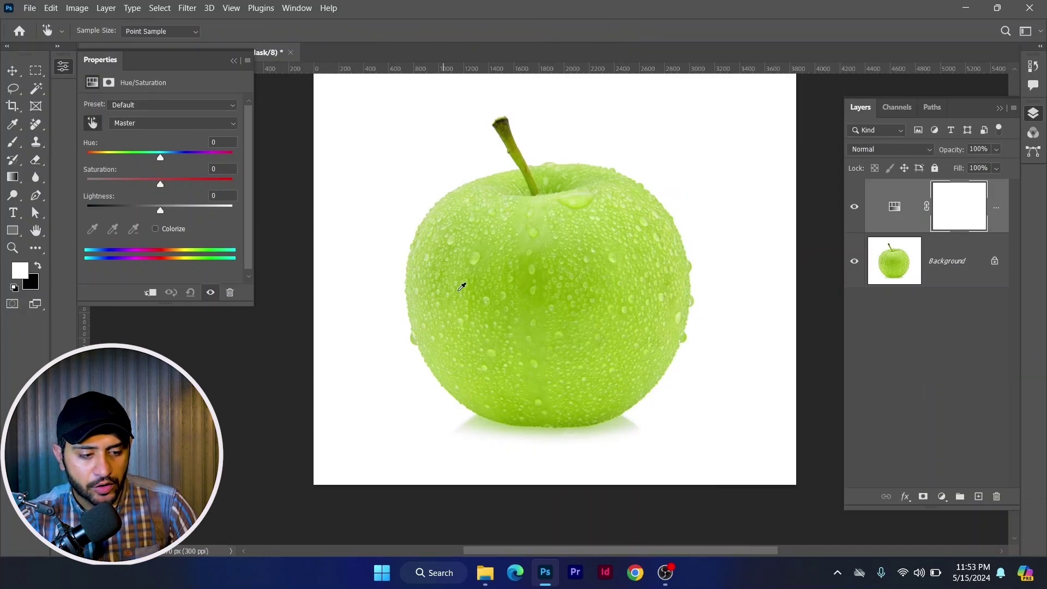
pyautogui.click(535, 307)
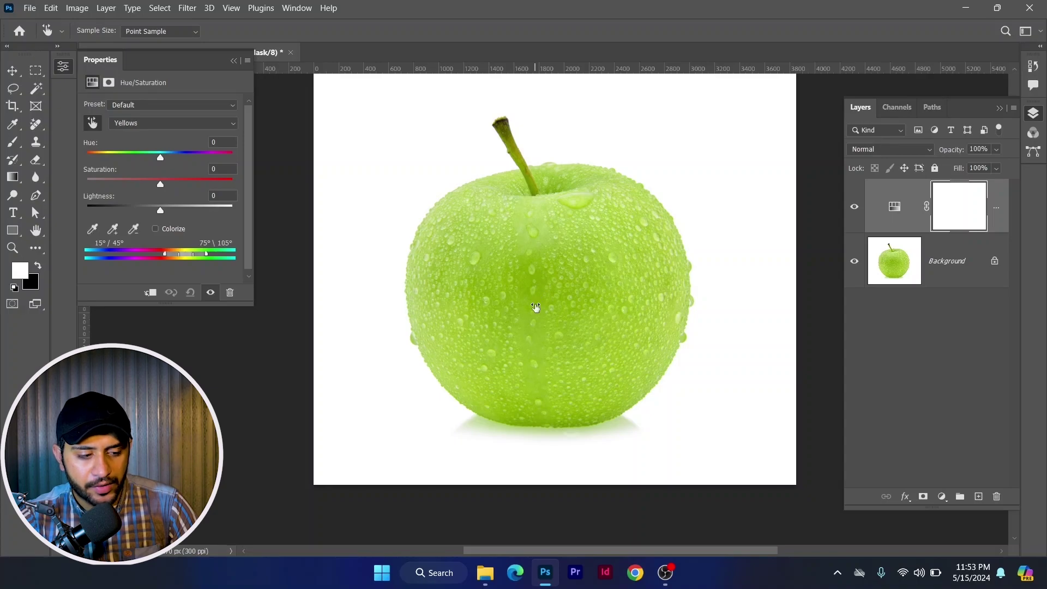
# Try shifting the Yellows hue on the apple, going from +62 to -85 and settling on -74.
pyautogui.moveTo(535, 307)
pyautogui.mouseDown()
pyautogui.moveTo(633, 304)
pyautogui.moveTo(368, 316)
pyautogui.moveTo(538, 300)
pyautogui.mouseUp()
pyautogui.hotkey('ctrl', 'z')
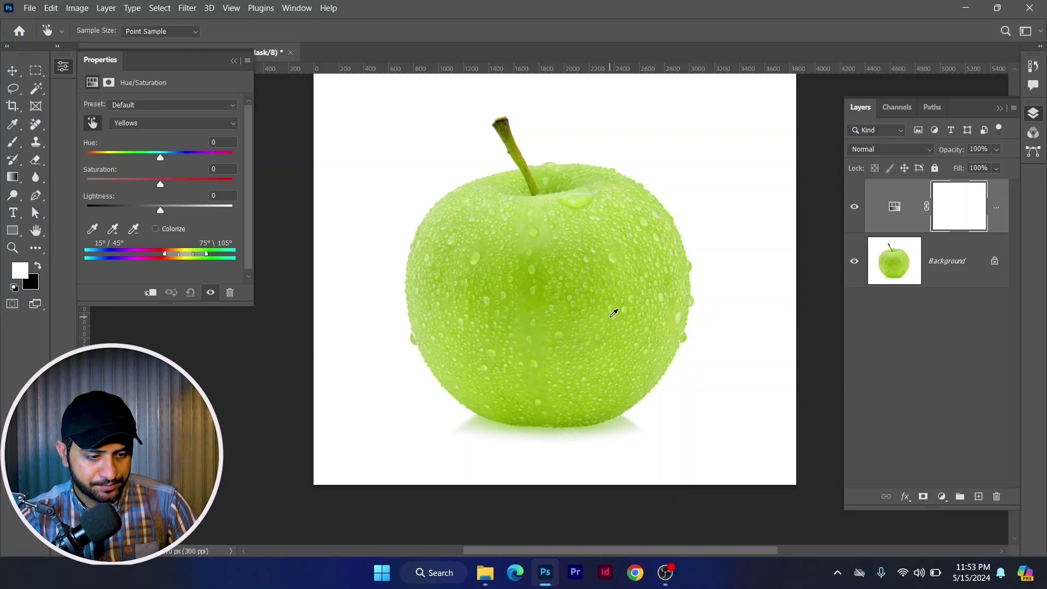
pyautogui.moveTo(610, 316); pyautogui.dragTo(652, 302)
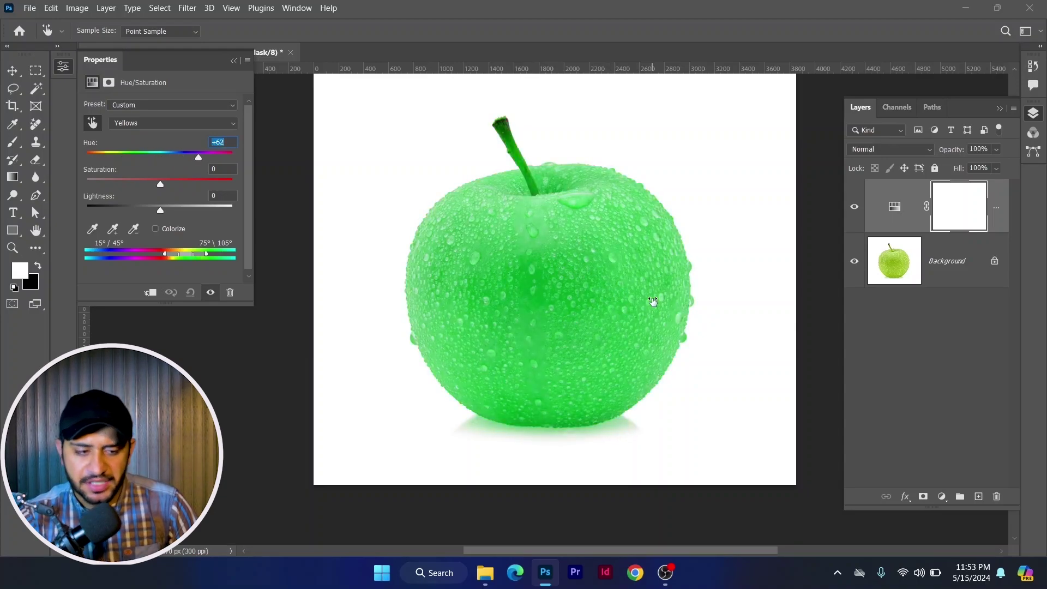
pyautogui.moveTo(653, 302); pyautogui.dragTo(553, 304)
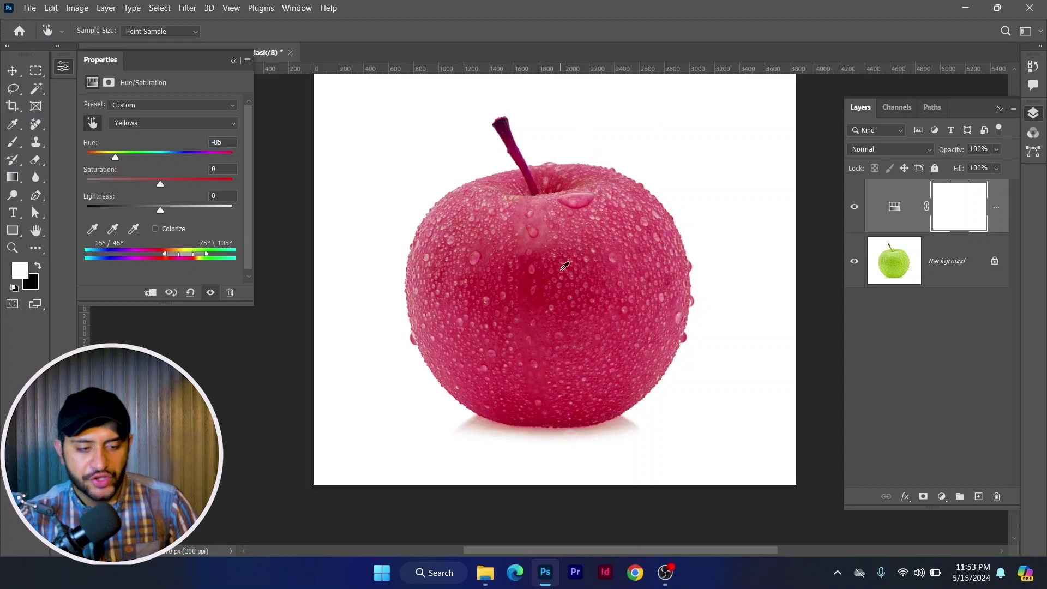
pyautogui.moveTo(115, 158)
pyautogui.mouseDown()
pyautogui.moveTo(145, 155)
pyautogui.moveTo(109, 157)
pyautogui.moveTo(118, 157)
pyautogui.mouseUp()
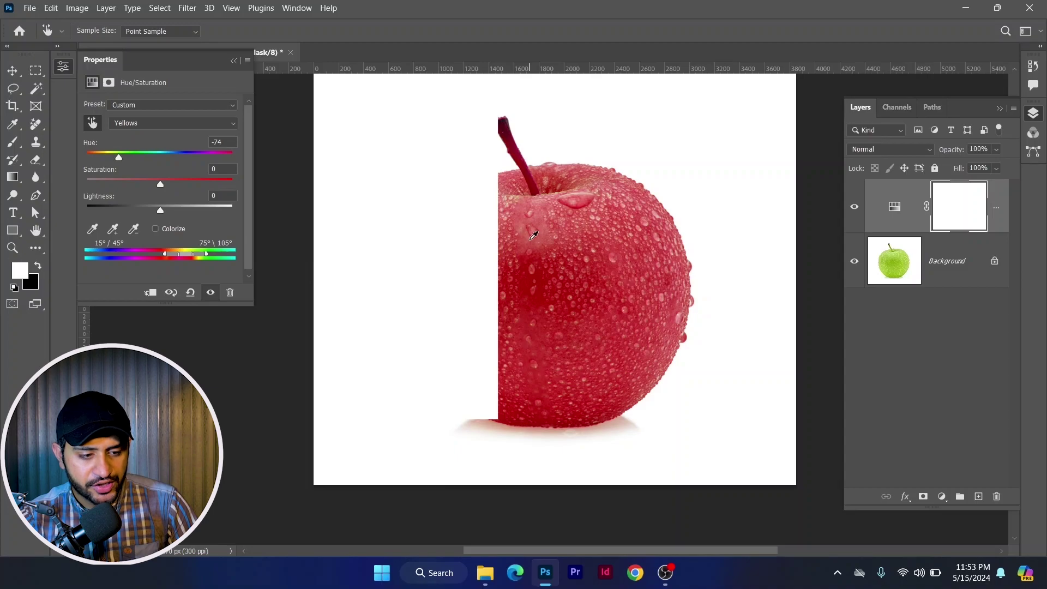
# Reopen the Hue/Saturation adjustment for the Yellows, extend the range's upper limit to 91°, and set its hue to -72.
pyautogui.scroll(2, 523, 212)
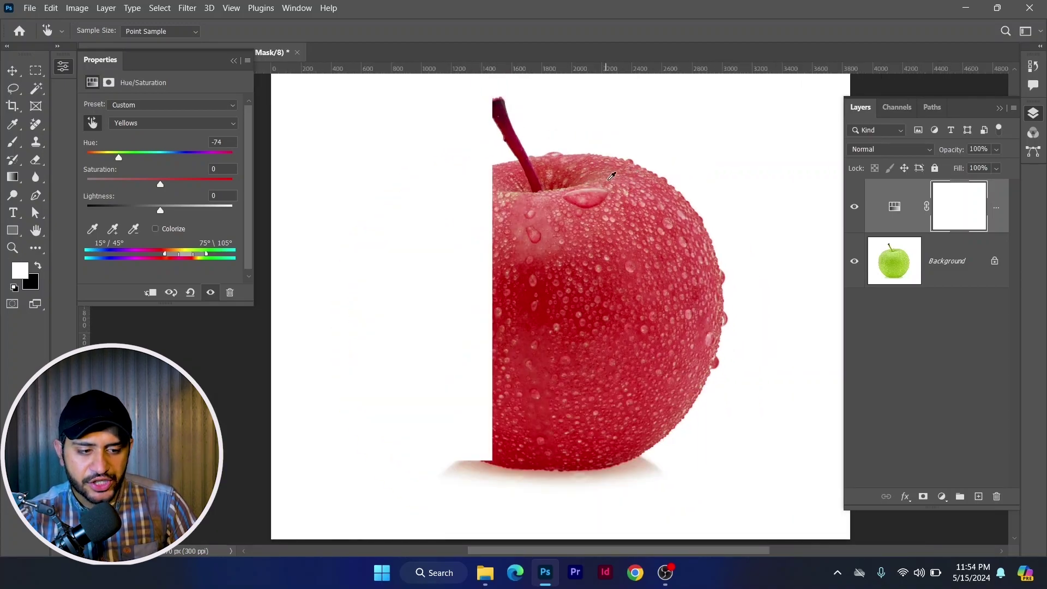
pyautogui.press('v')
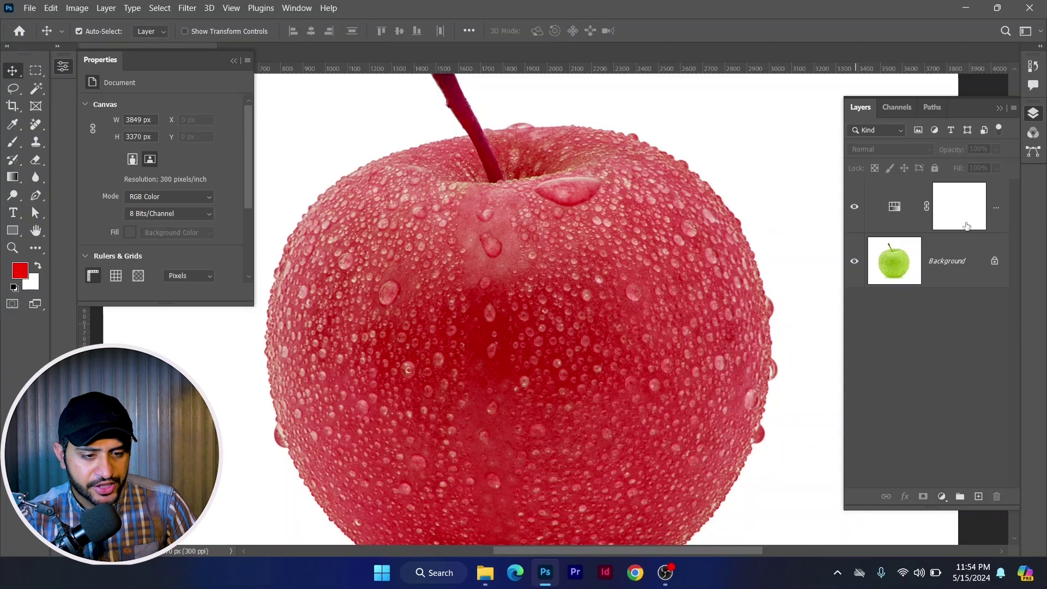
pyautogui.click(965, 228)
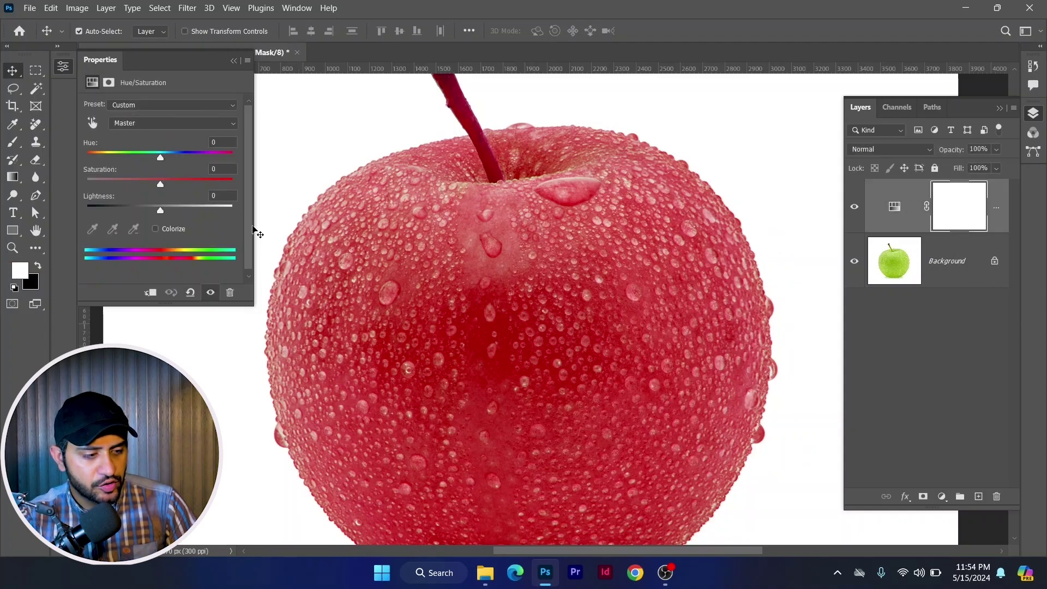
pyautogui.click(93, 126)
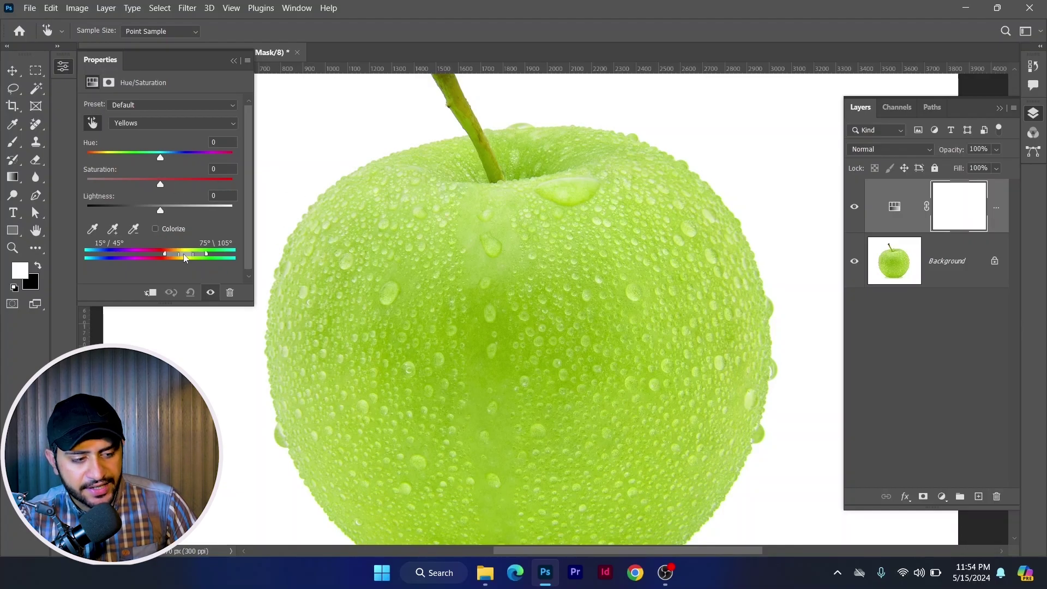
pyautogui.moveTo(191, 253); pyautogui.dragTo(198, 253)
pyautogui.moveTo(160, 157)
pyautogui.mouseDown()
pyautogui.moveTo(103, 158)
pyautogui.moveTo(120, 158)
pyautogui.mouseUp()
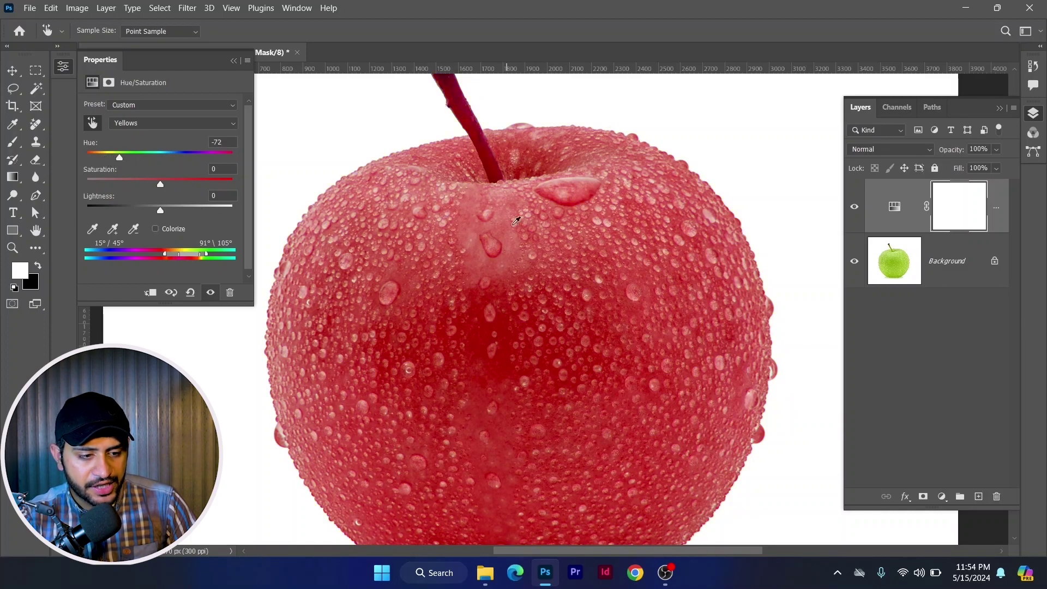
# Adjust the Yellows range limits to 9°/22° and 94°/109°, and select the Hue/Saturation layer's mask.
pyautogui.moveTo(177, 256); pyautogui.dragTo(169, 254)
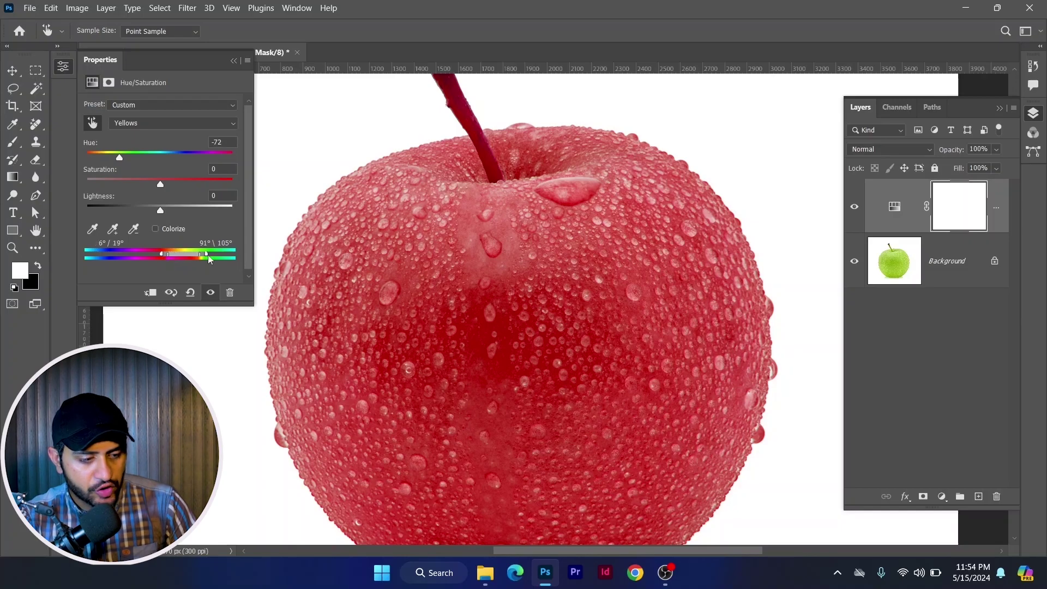
pyautogui.hotkey('ctrl', '0')
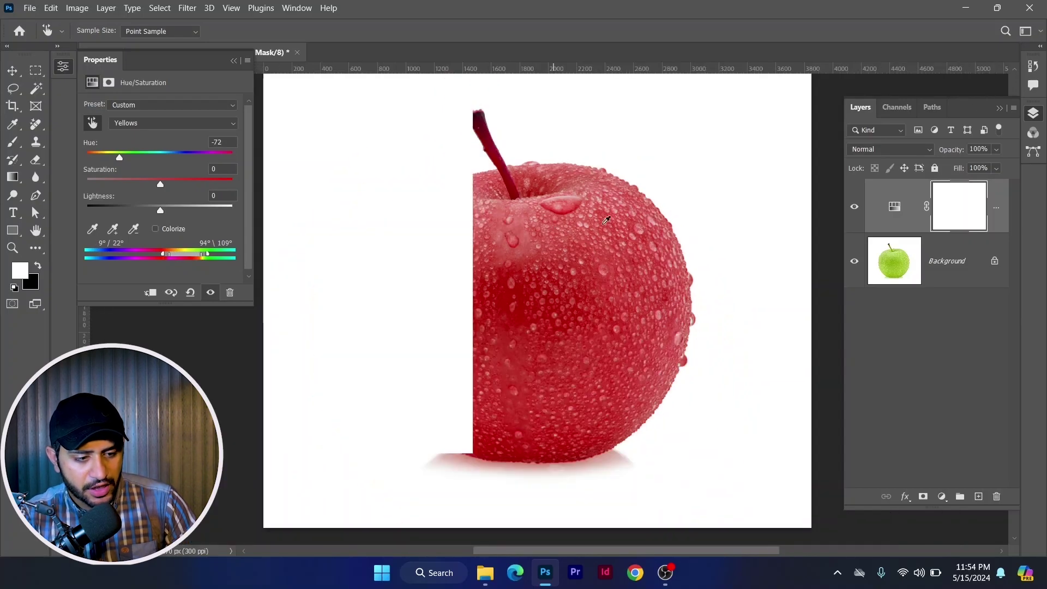
pyautogui.click(976, 212)
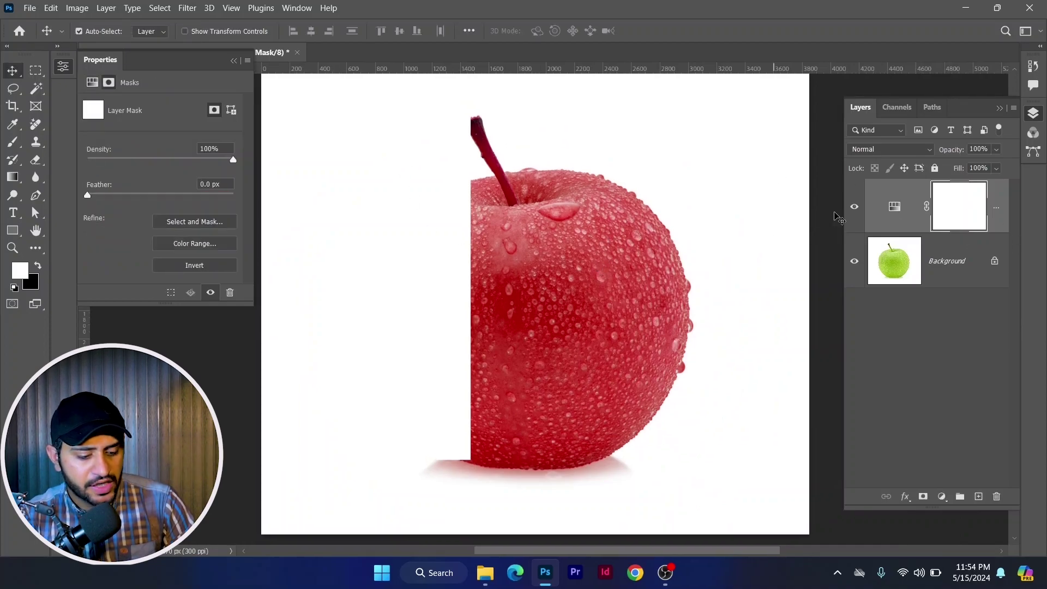
# Mask the apple's stem out of the Hue/Saturation adjustment with a soft 37-pixel black brush, and paint the spill beside it back in white.
pyautogui.press('b')
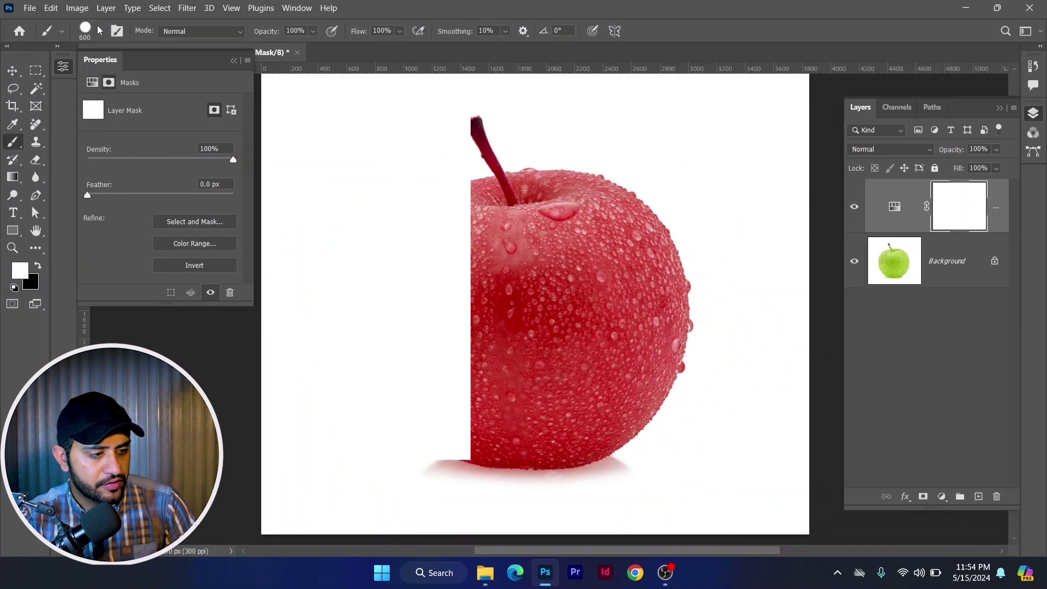
pyautogui.click(99, 32)
pyautogui.click(106, 198)
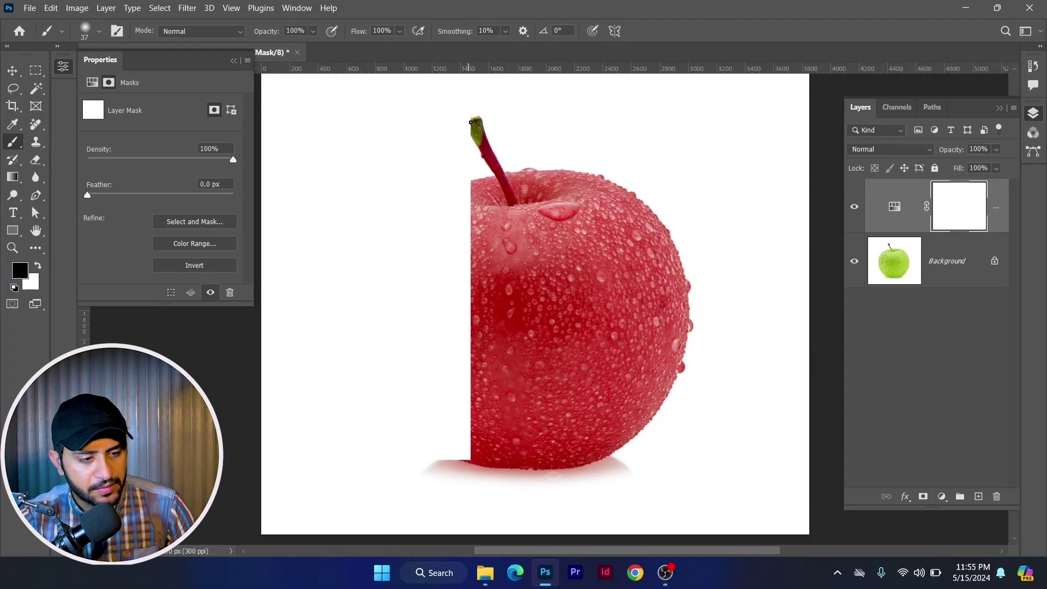
pyautogui.moveTo(486, 132); pyautogui.dragTo(477, 149)
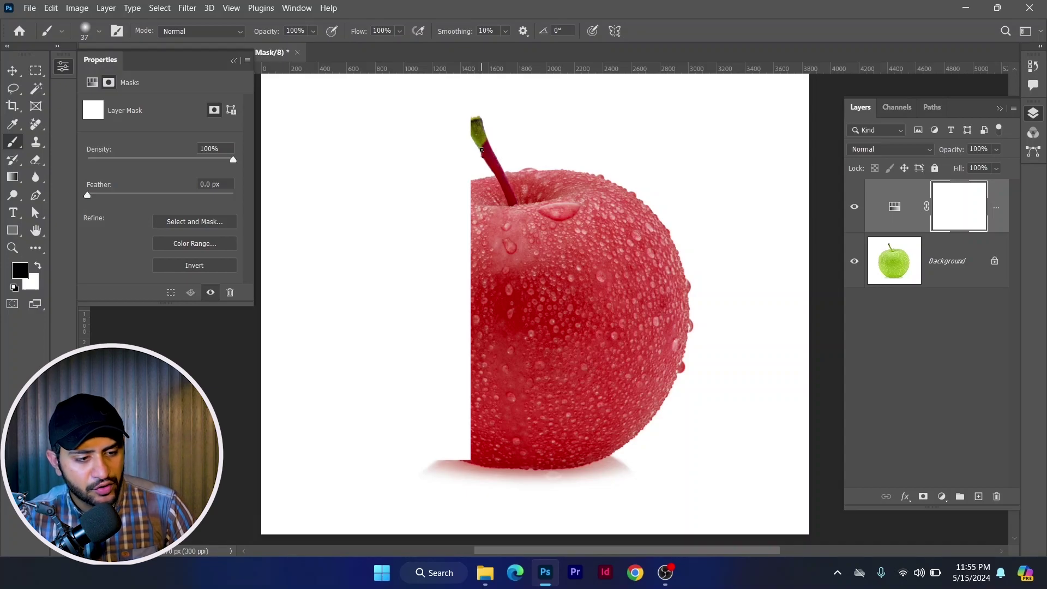
pyautogui.scroll(3, 483, 146)
pyautogui.moveTo(482, 157)
pyautogui.mouseDown()
pyautogui.moveTo(484, 120)
pyautogui.moveTo(475, 171)
pyautogui.moveTo(495, 188)
pyautogui.moveTo(500, 178)
pyautogui.moveTo(484, 152)
pyautogui.moveTo(528, 187)
pyautogui.moveTo(501, 142)
pyautogui.moveTo(575, 311)
pyautogui.moveTo(552, 291)
pyautogui.moveTo(504, 201)
pyautogui.moveTo(542, 276)
pyautogui.moveTo(478, 162)
pyautogui.moveTo(521, 224)
pyautogui.moveTo(503, 166)
pyautogui.moveTo(551, 281)
pyautogui.mouseUp()
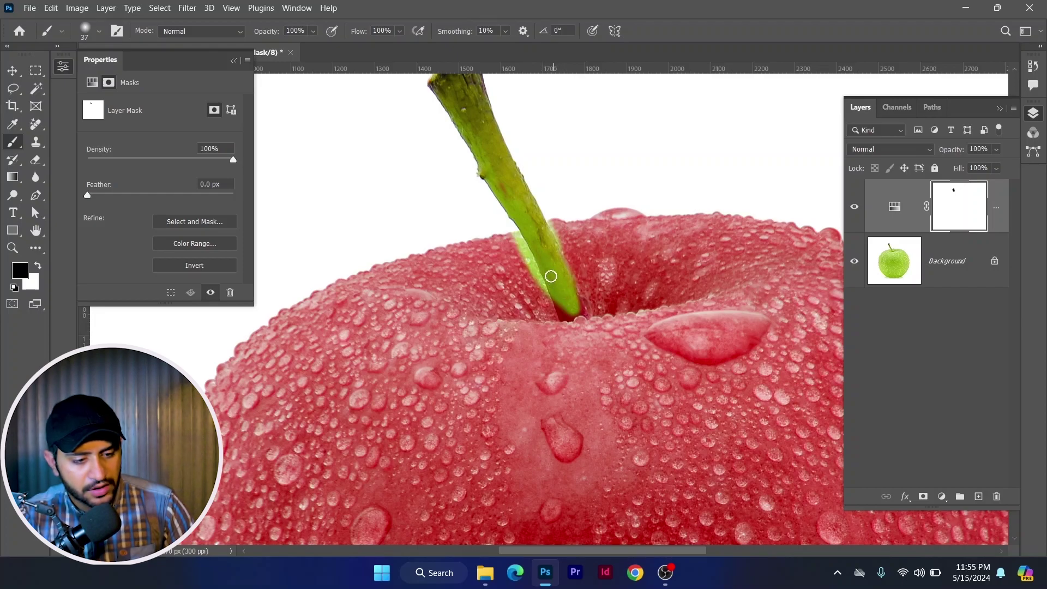
pyautogui.press('x')
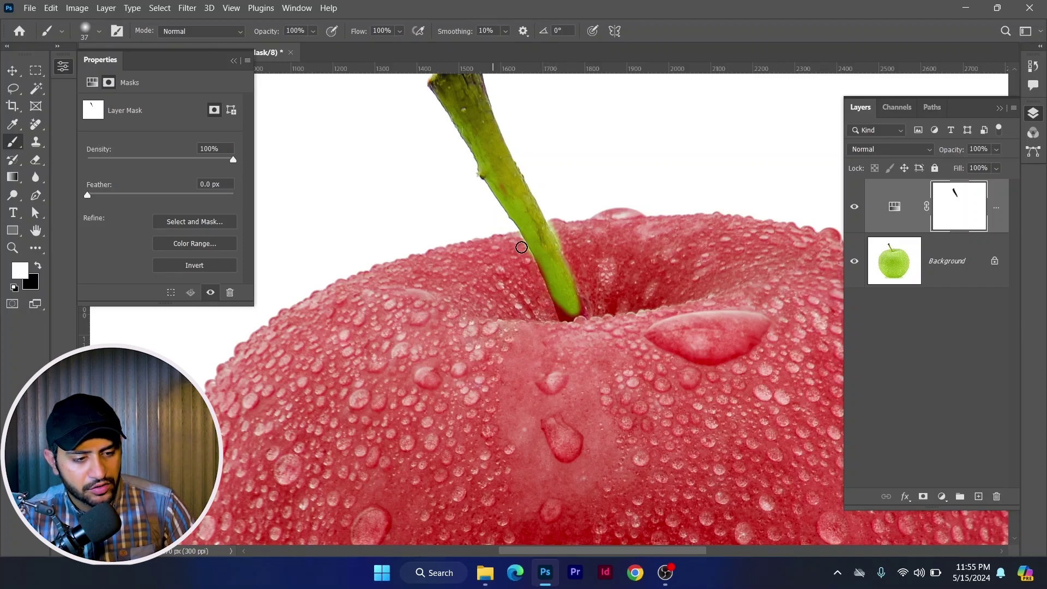
pyautogui.scroll(-6, 521, 247)
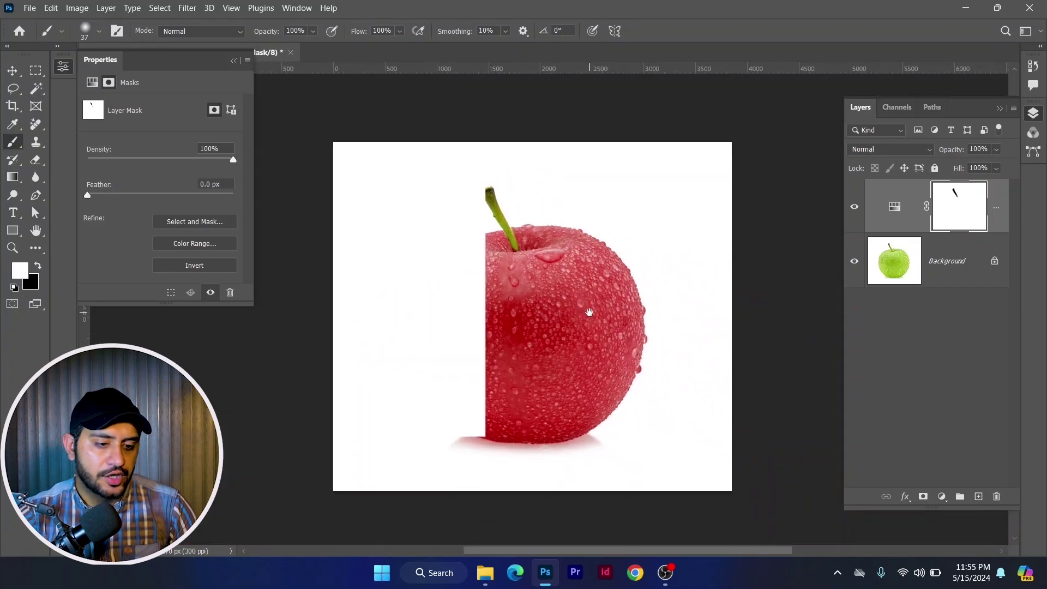